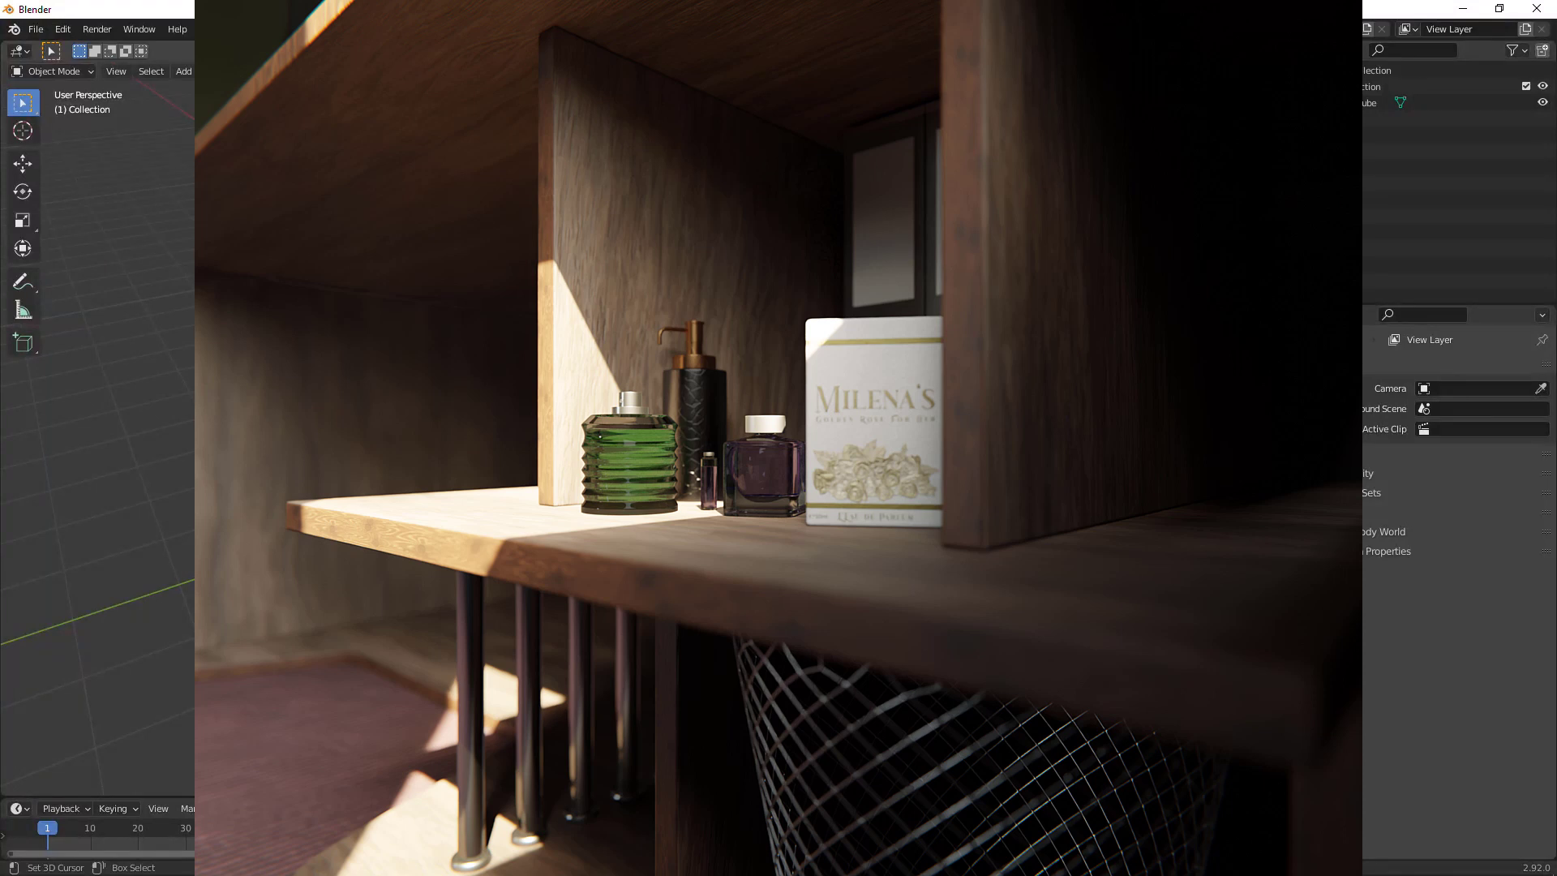
{"action": "middle_click_drag", "start_coordinate": [851, 419], "coordinate": [816, 411]}
{"action": "scroll", "coordinate": [883, 387], "scroll_direction": "down", "scroll_amount": 2}
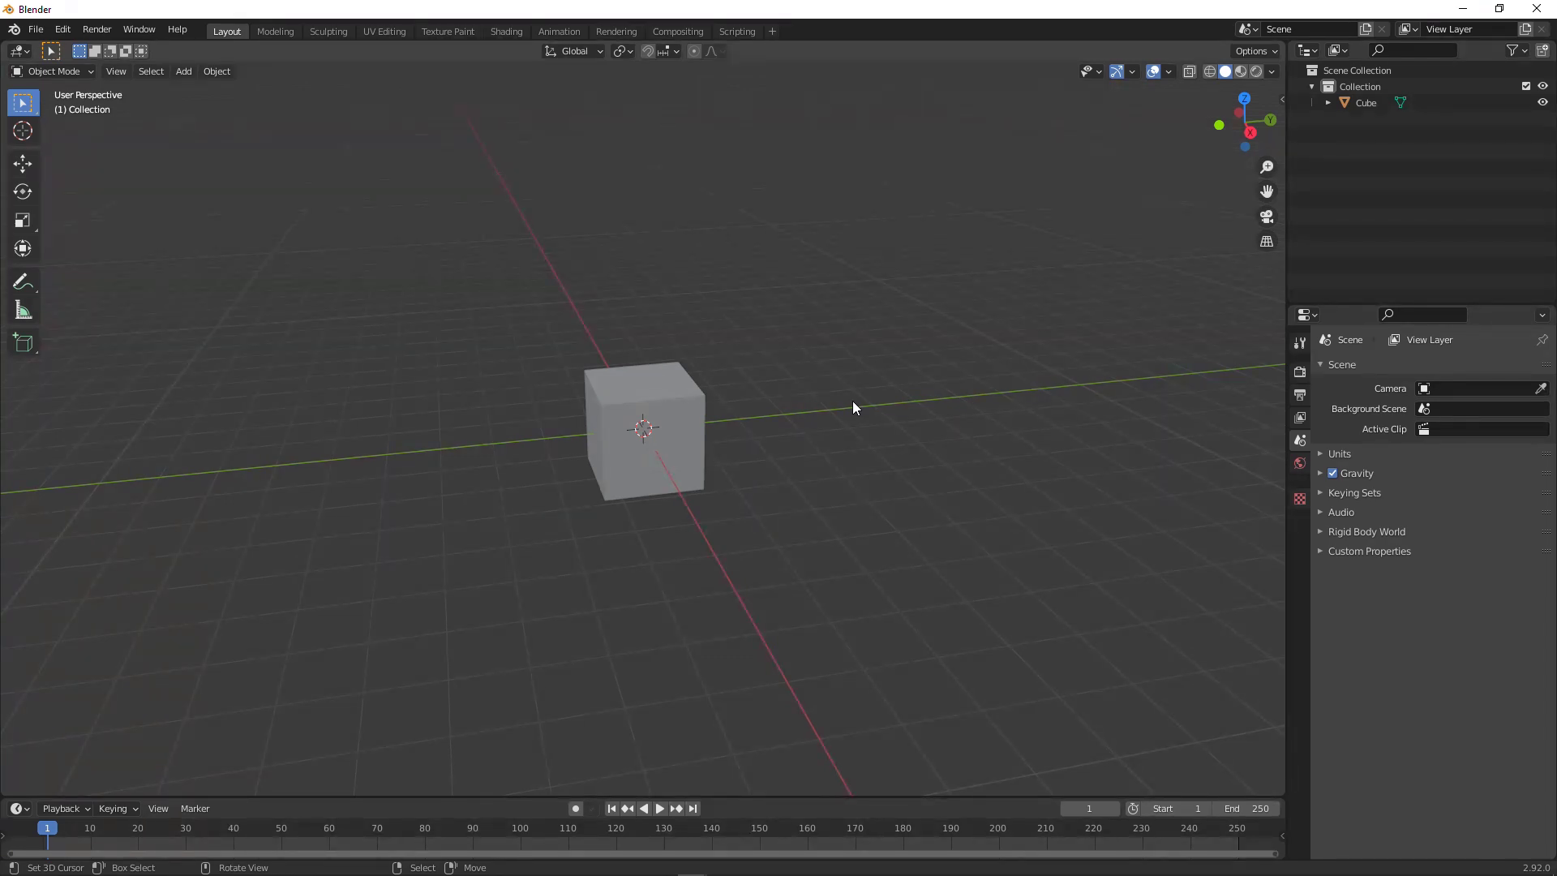
{"action": "middle_click_drag", "start_coordinate": [780, 397], "coordinate": [811, 380]}
{"action": "scroll", "coordinate": [840, 405], "scroll_direction": "up", "scroll_amount": 6}
{"action": "scroll", "coordinate": [846, 403], "scroll_direction": "up", "scroll_amount": 1}
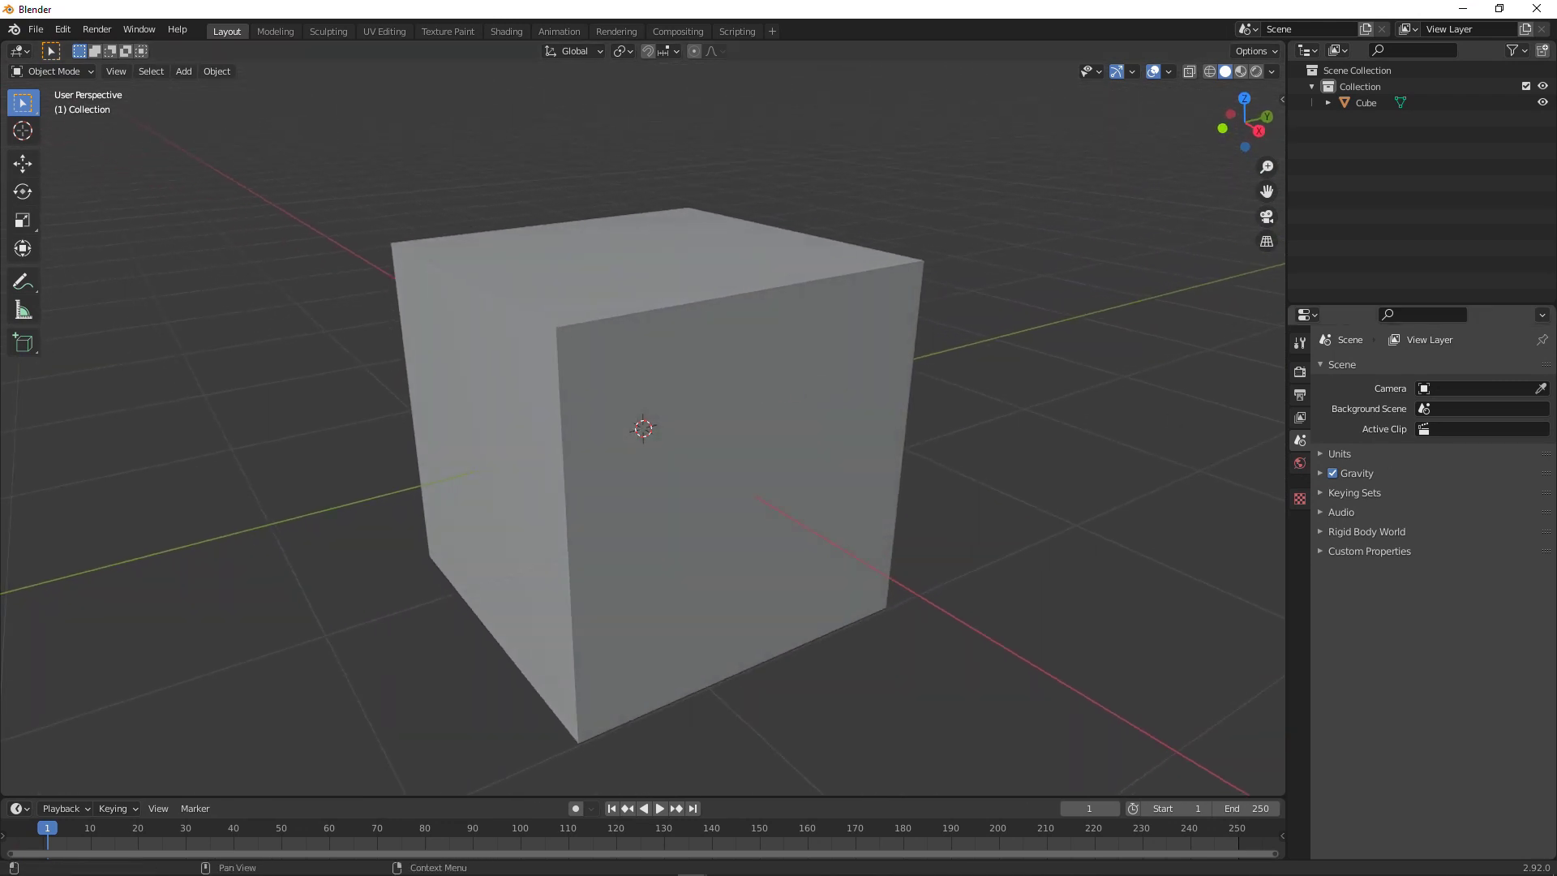
Enable the Screencast Keys overlay and select the default cube
{"action": "key", "text": "n"}
{"action": "left_click", "coordinate": [1276, 196]}
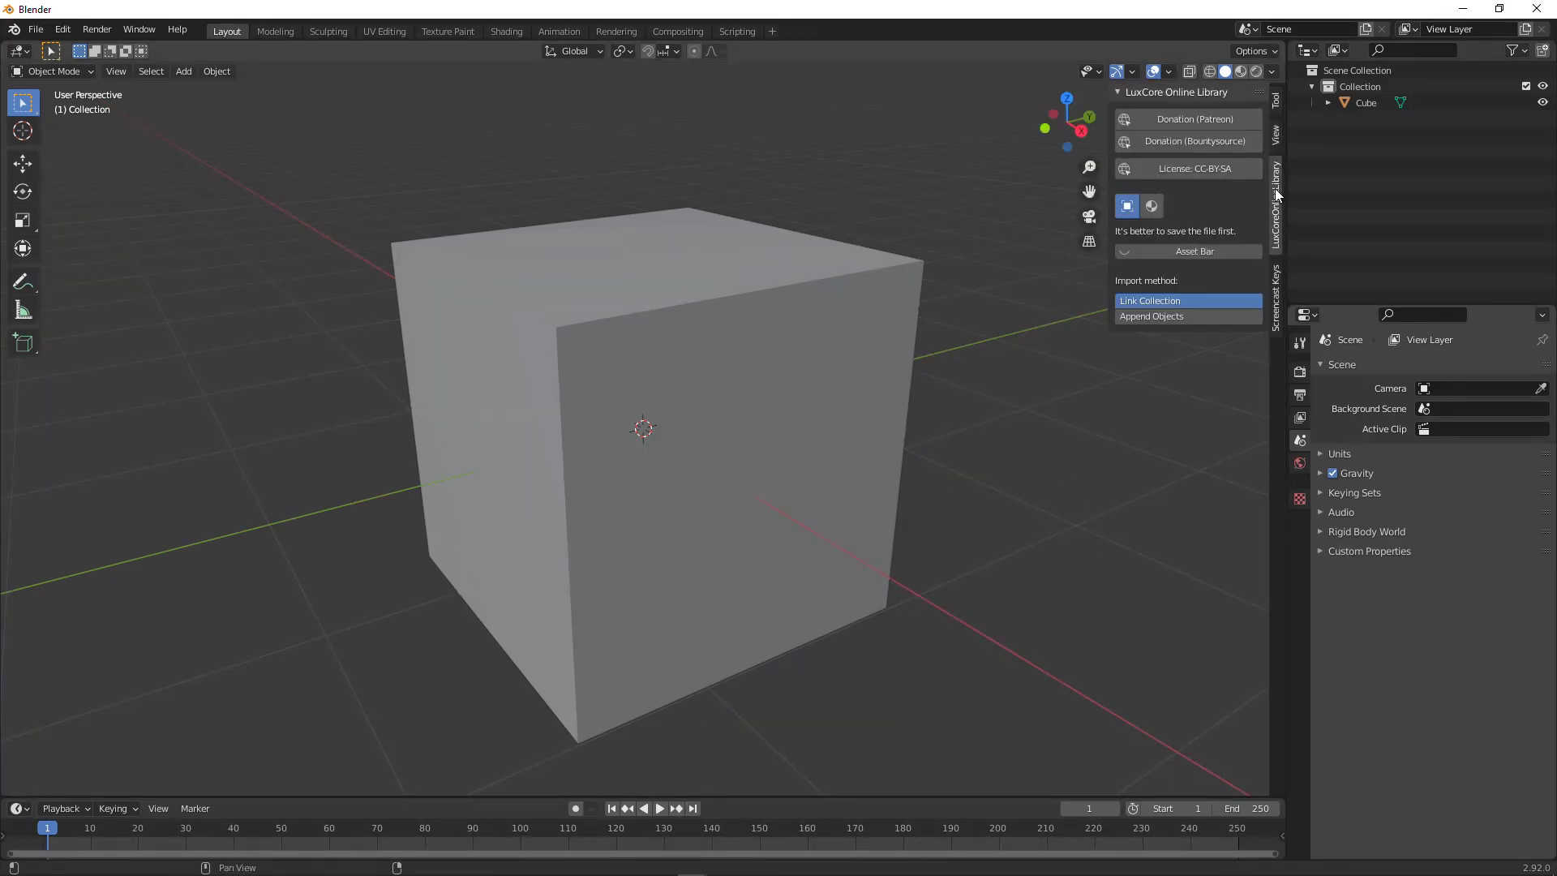
{"action": "left_click", "coordinate": [1276, 264]}
{"action": "left_click", "coordinate": [1143, 93]}
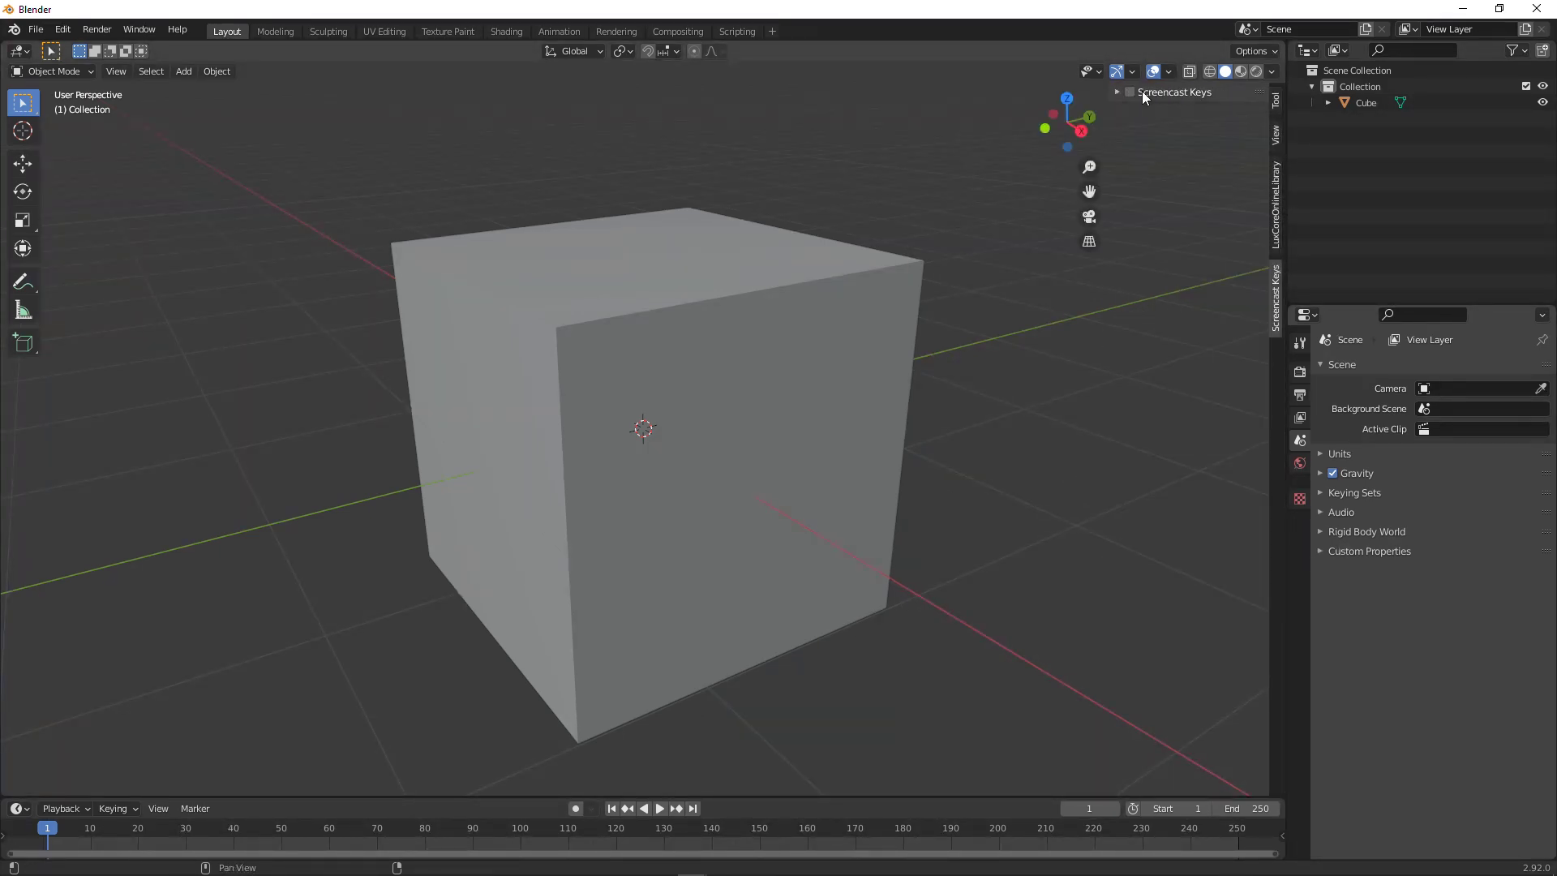
{"action": "left_click", "coordinate": [1275, 100]}
{"action": "right_click", "coordinate": [857, 292]}
{"action": "scroll", "coordinate": [850, 282], "scroll_direction": "down", "scroll_amount": 3}
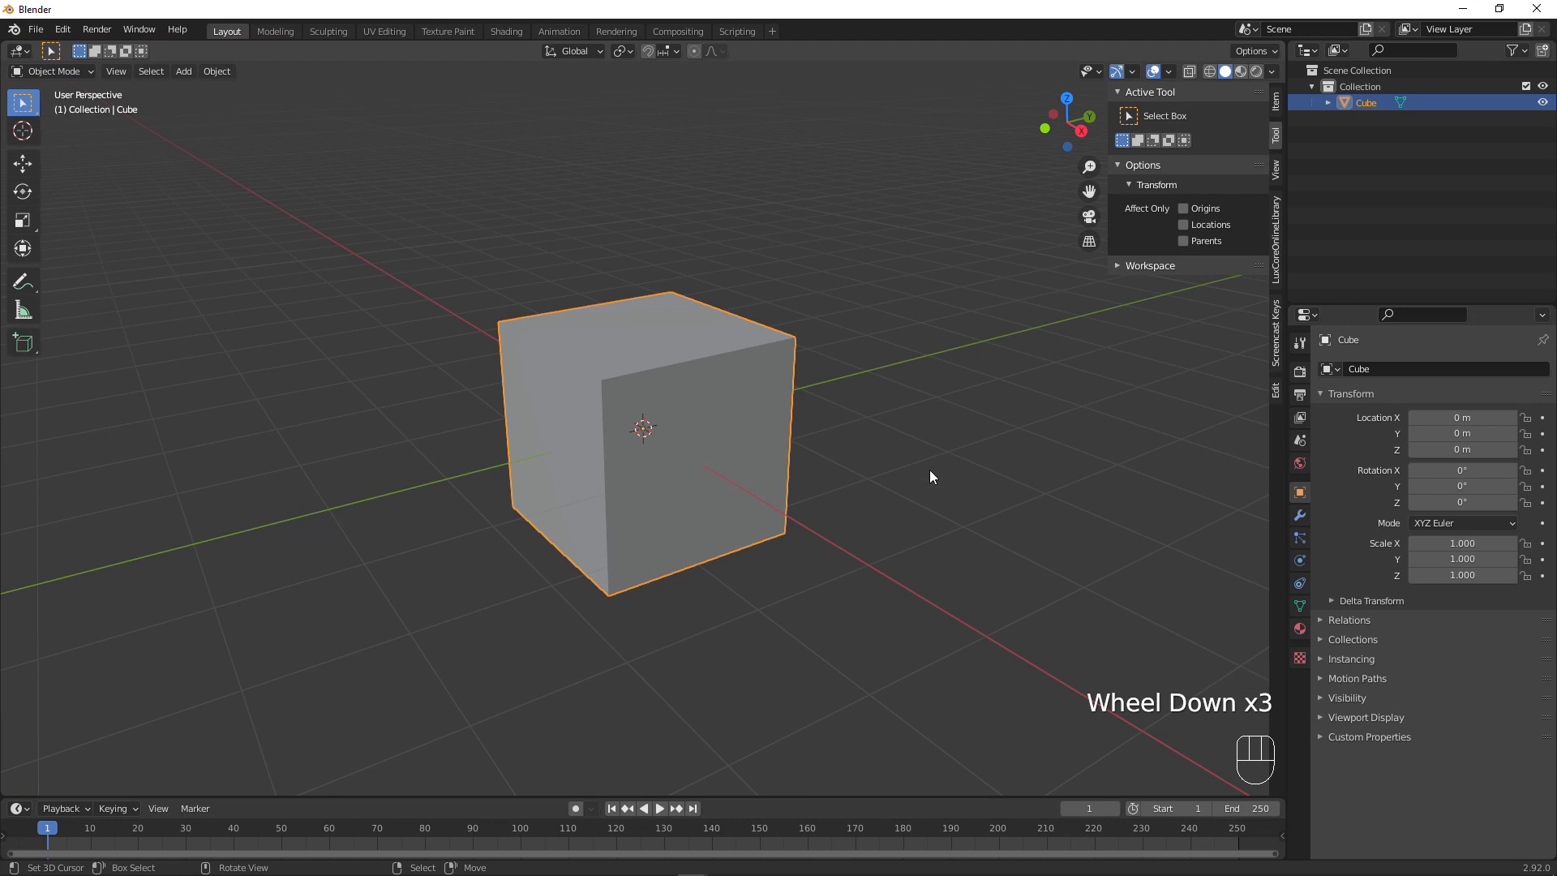
{"action": "middle_click_drag", "start_coordinate": [762, 466], "coordinate": [728, 490]}
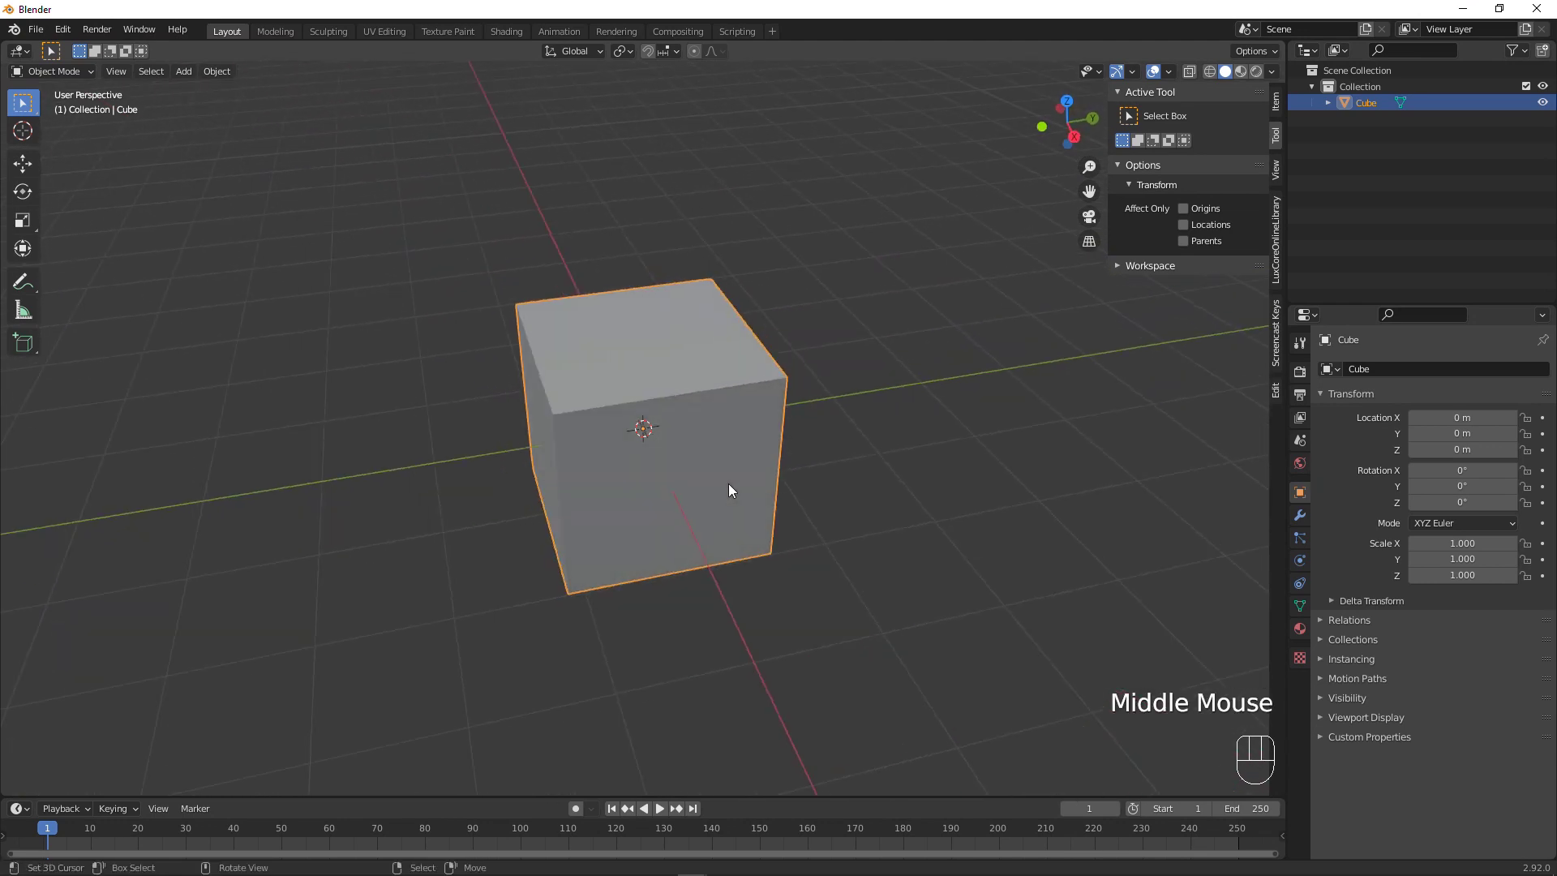
{"action": "key", "text": "s"}
{"action": "key", "text": "z"}
{"action": "right_click", "coordinate": [803, 470]}
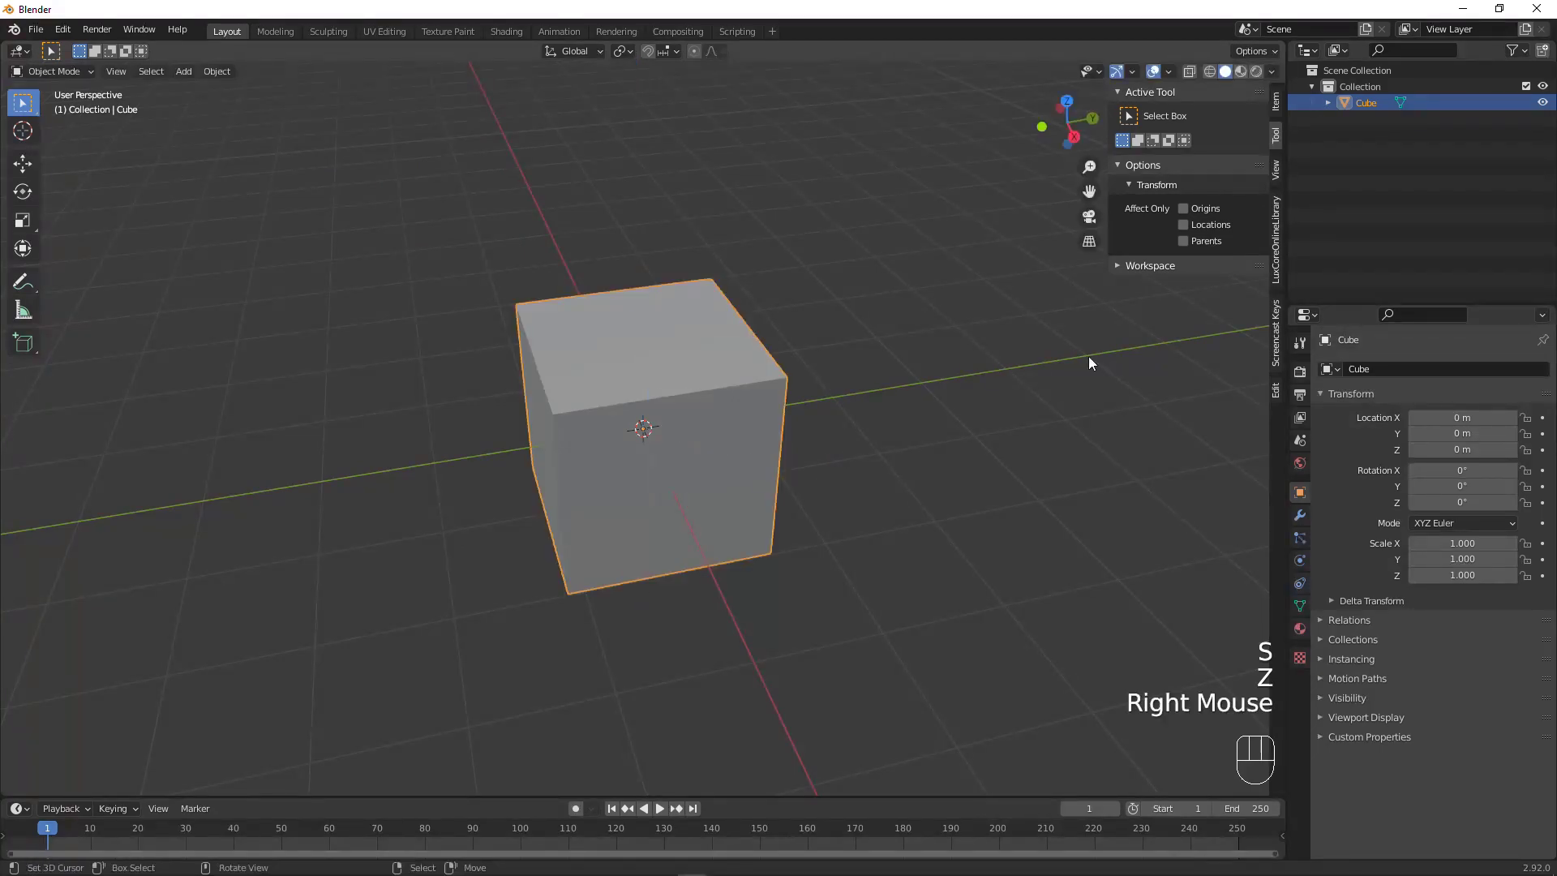
Turn the cube into a flat board by setting its Z dimension to 0.02 m and its Y dimension to 0.8 m
{"action": "left_click", "coordinate": [1272, 105]}
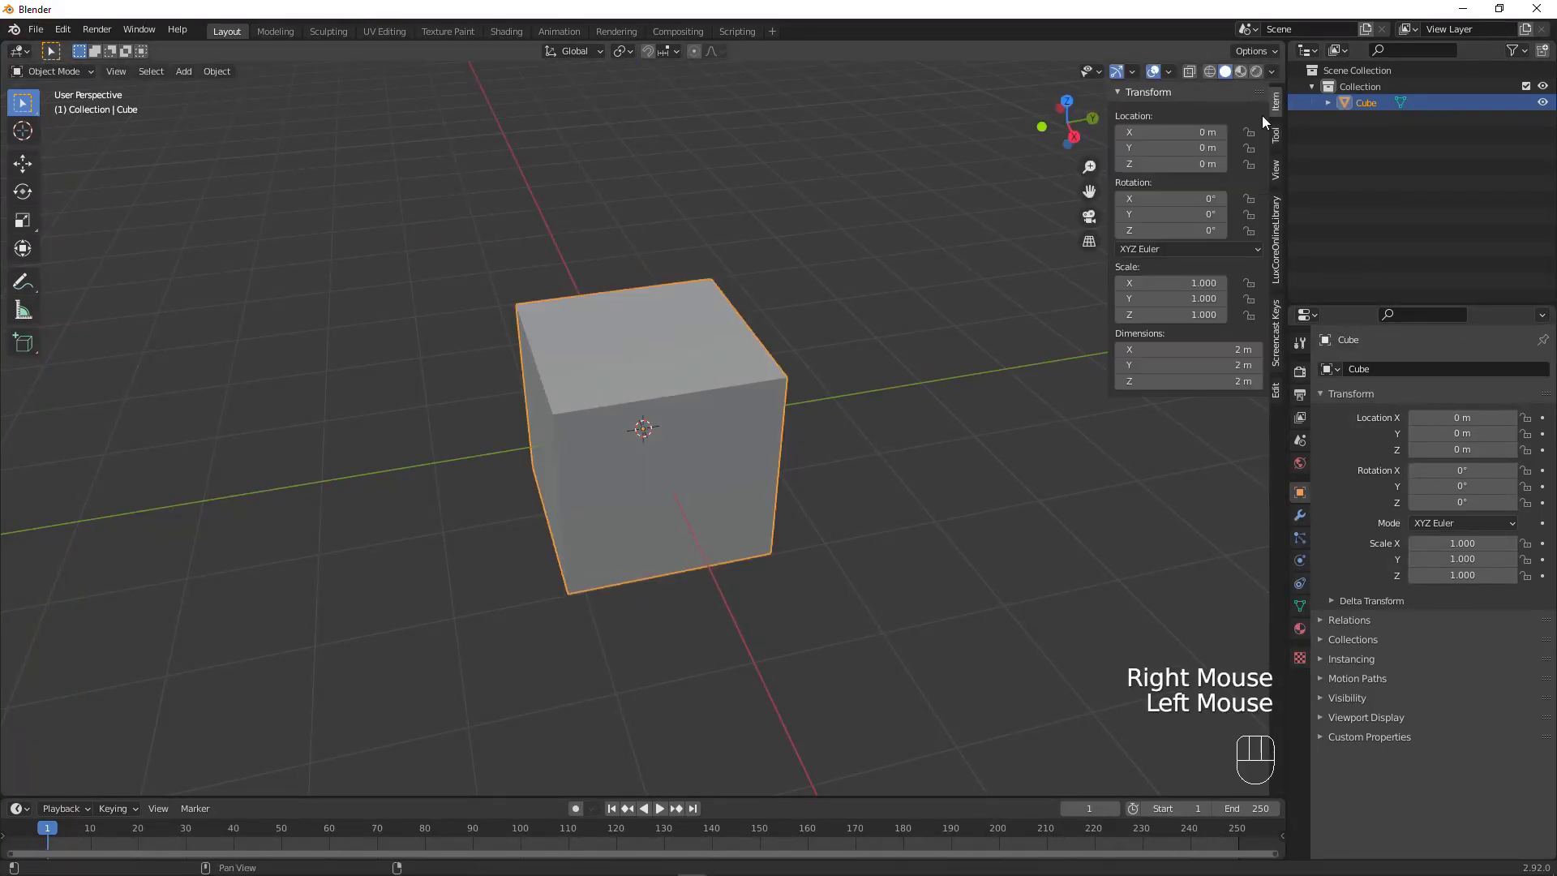
{"action": "double_click", "coordinate": [1240, 381]}
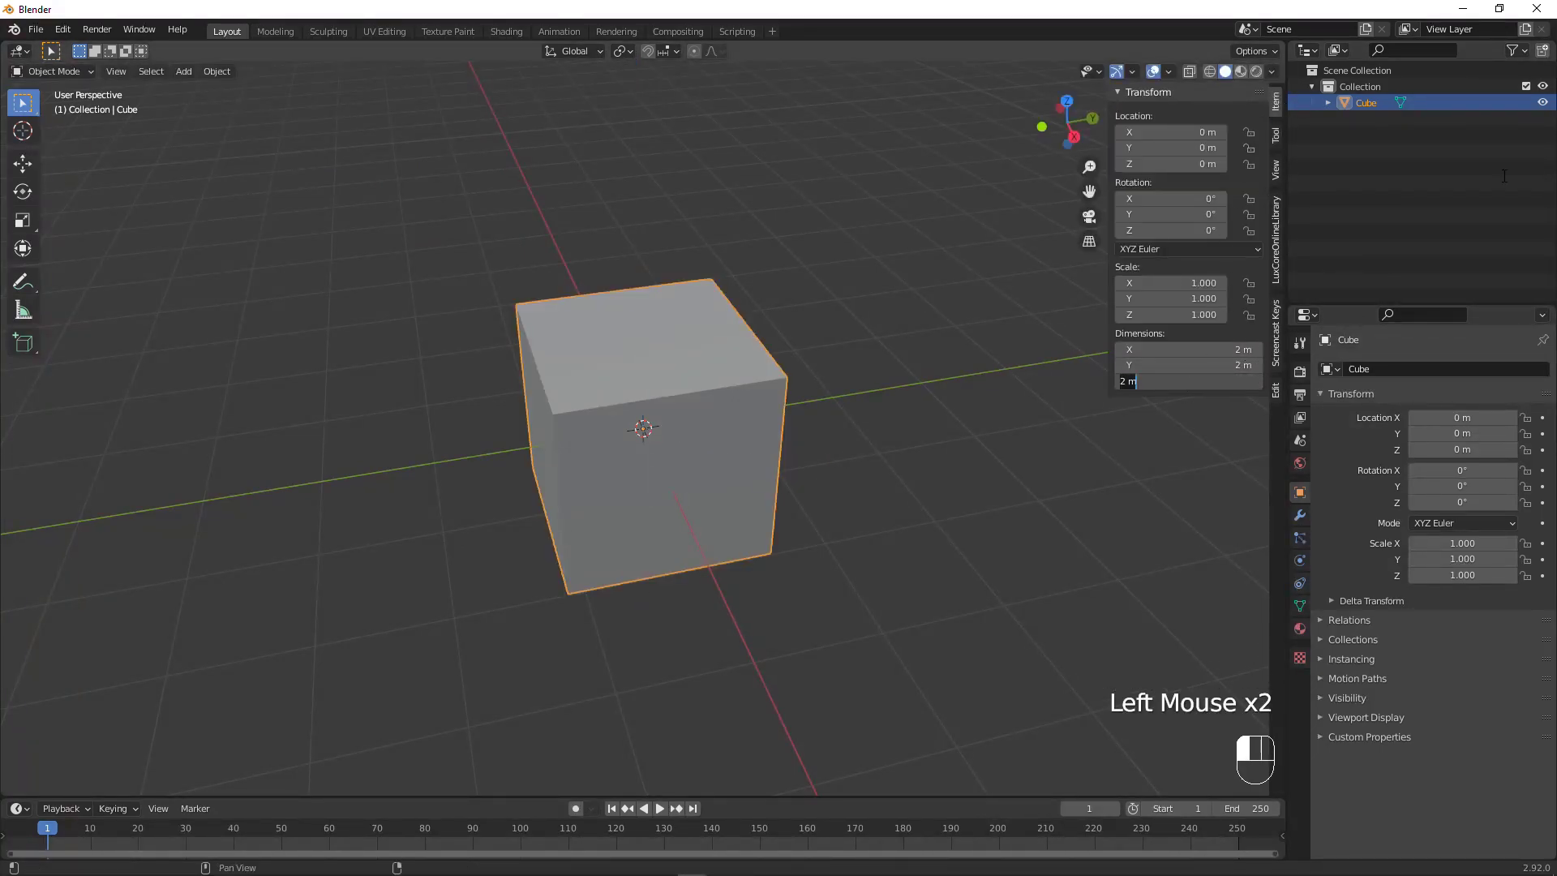
{"action": "key", "text": "BackSpace"}
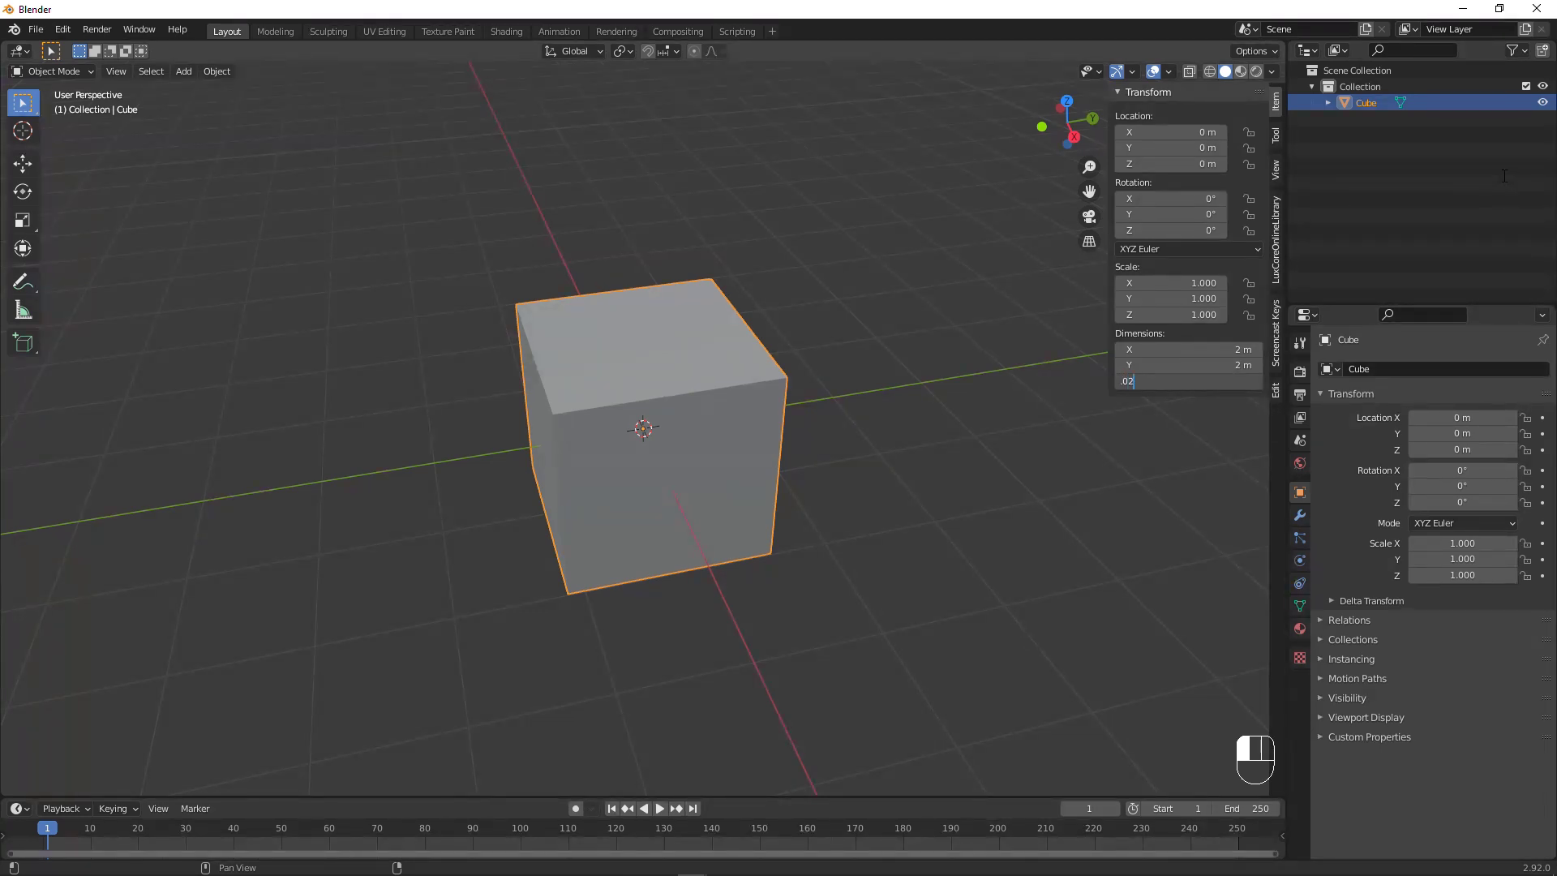
{"action": "type", "text": ".02"}
{"action": "key", "text": "Return"}
{"action": "scroll", "coordinate": [855, 379], "scroll_direction": "up", "scroll_amount": 3}
{"action": "middle_click_drag", "start_coordinate": [855, 379], "coordinate": [735, 640]}
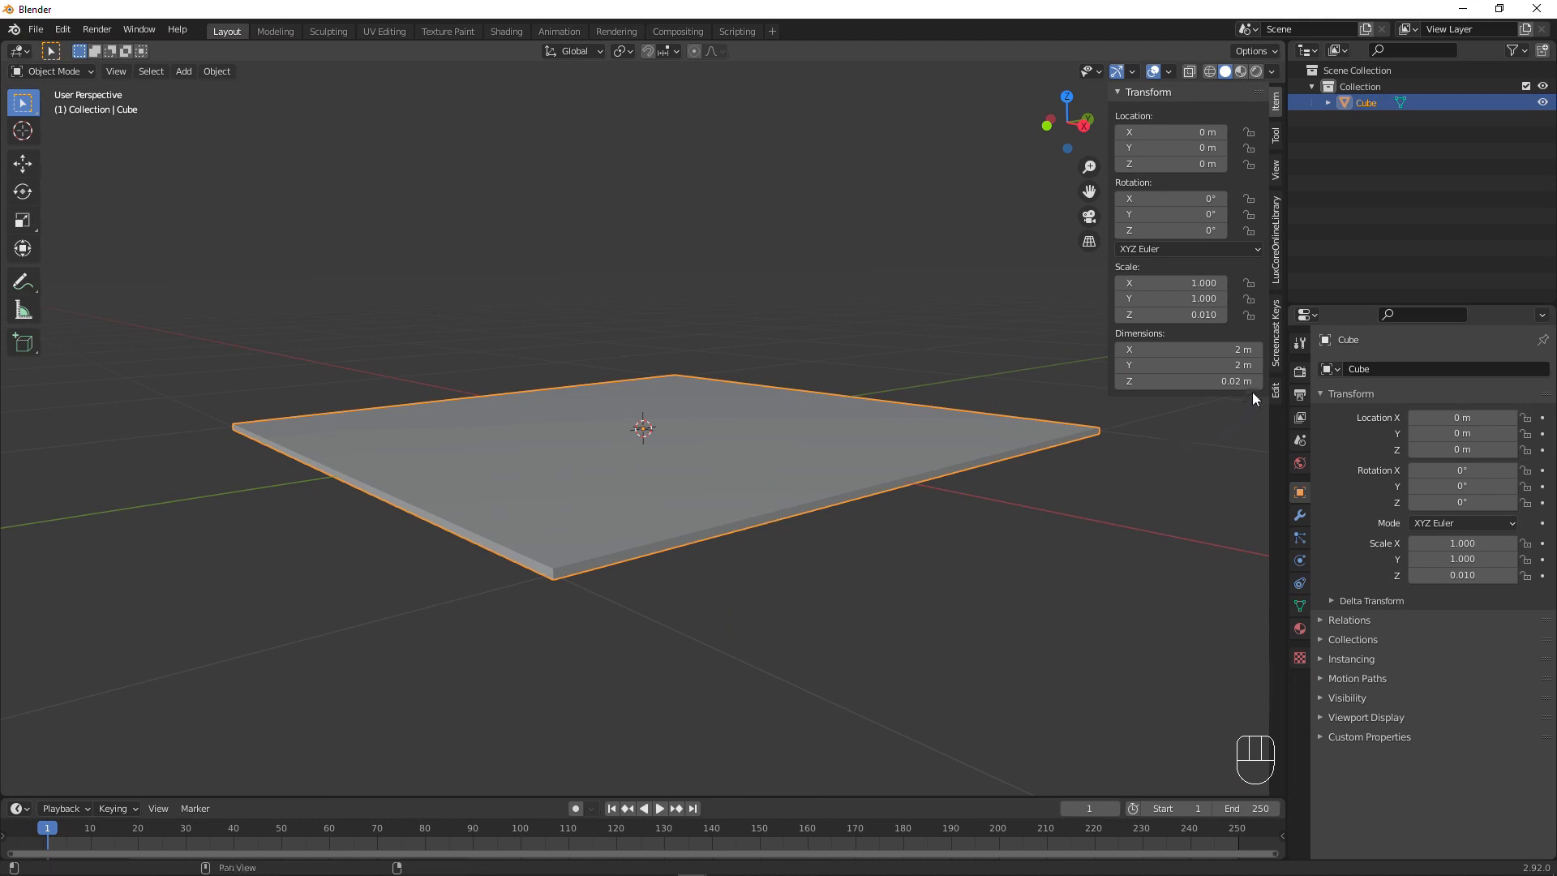
{"action": "left_click", "coordinate": [1216, 365]}
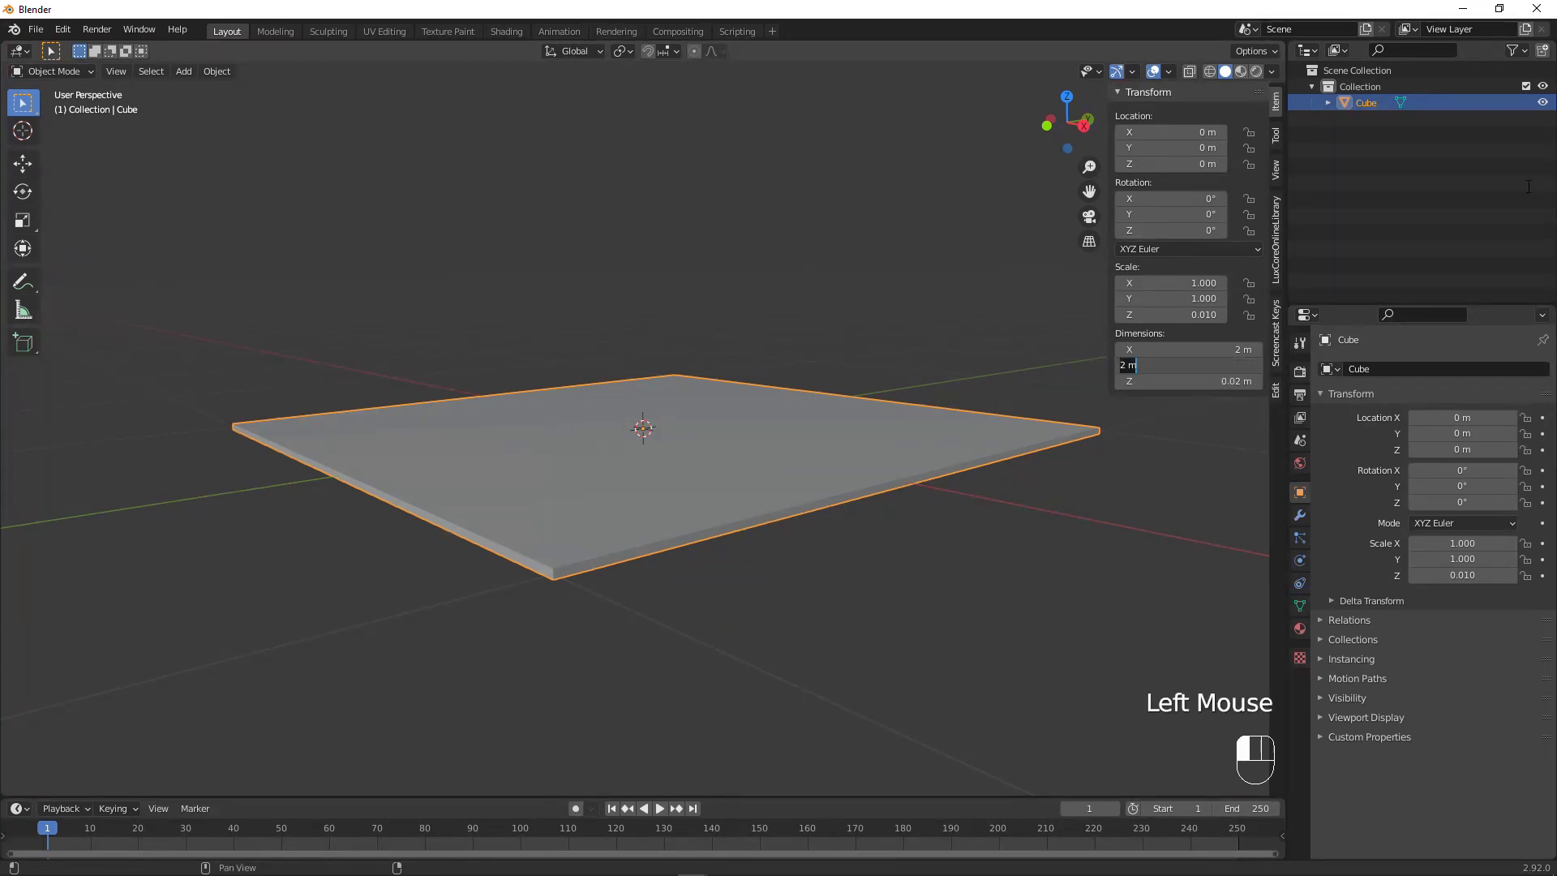
{"action": "type", "text": ".8"}
{"action": "key", "text": "Return"}
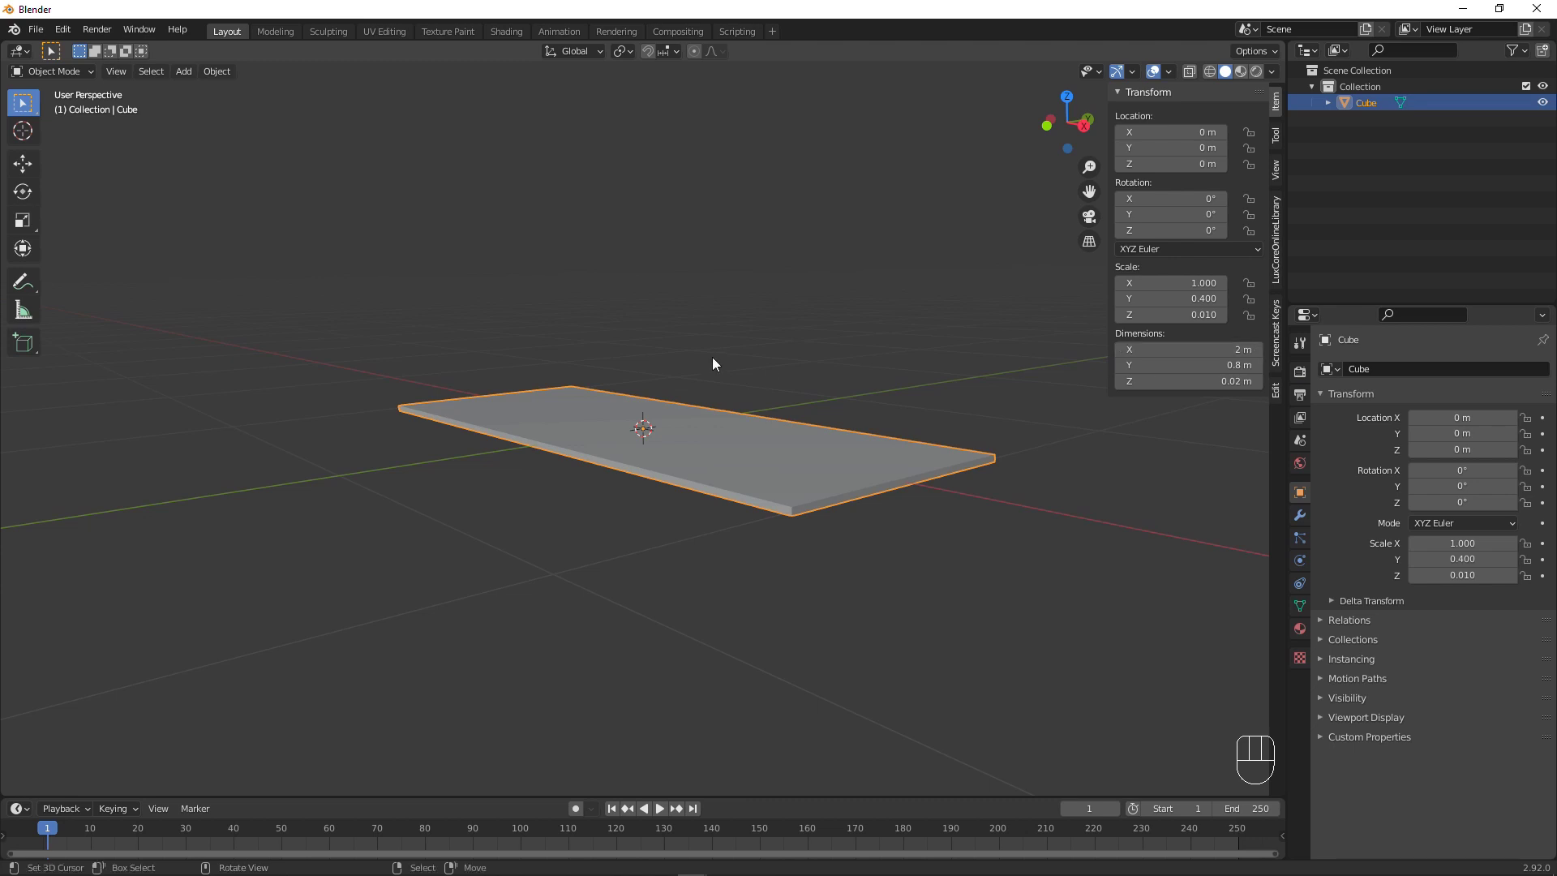
Apply the scale of the flat board in front view
{"action": "key", "text": "KP_1"}
{"action": "scroll", "coordinate": [730, 357], "scroll_direction": "up", "scroll_amount": 2}
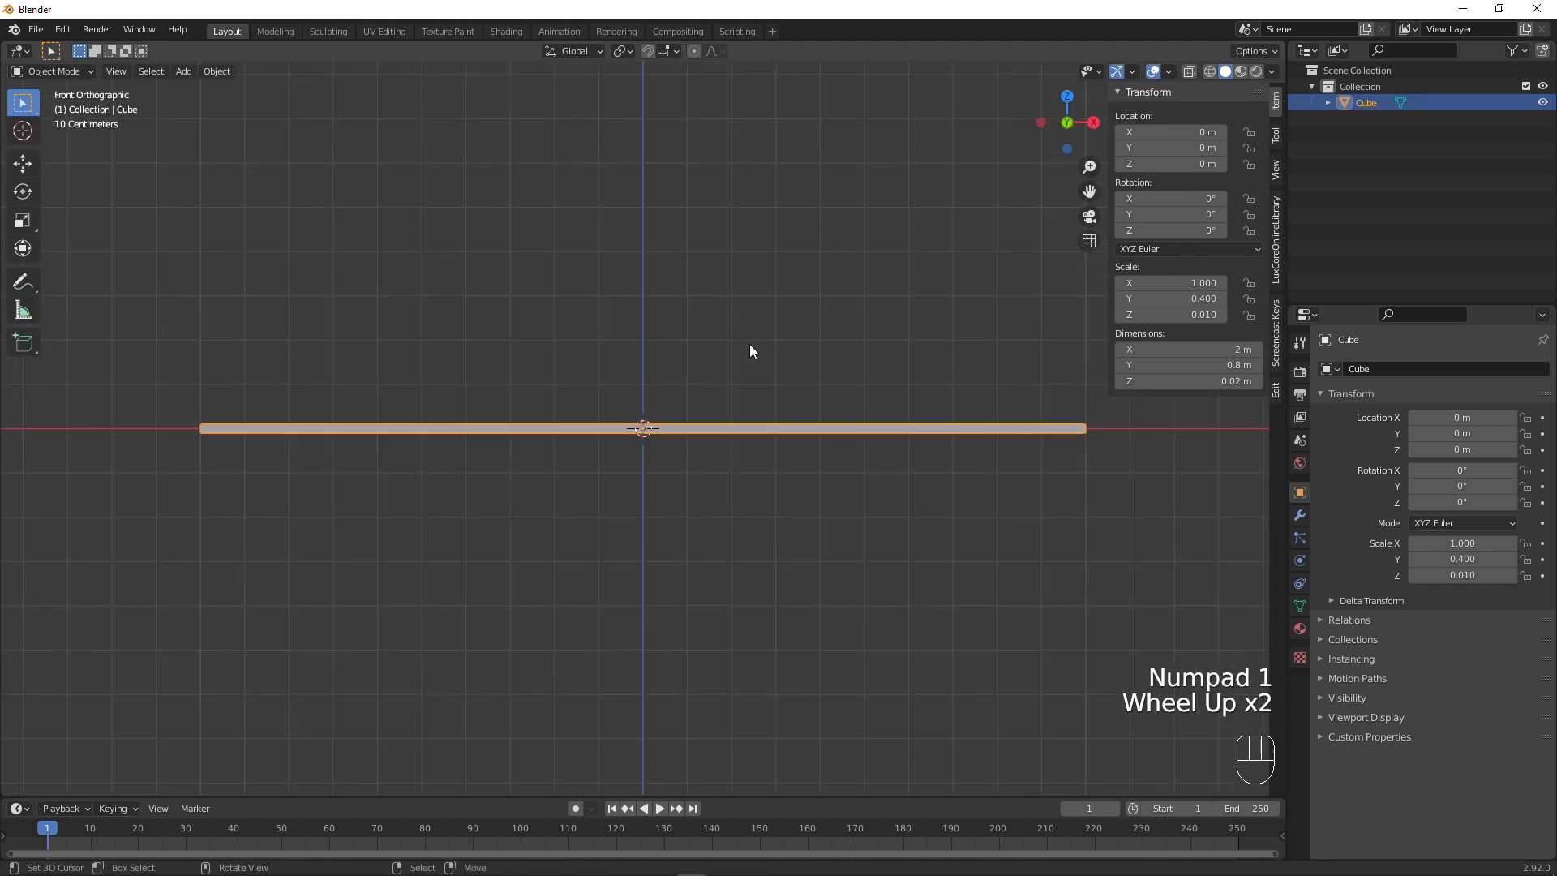
{"action": "key", "text": "ctrl+a"}
{"action": "left_click", "coordinate": [756, 342]}
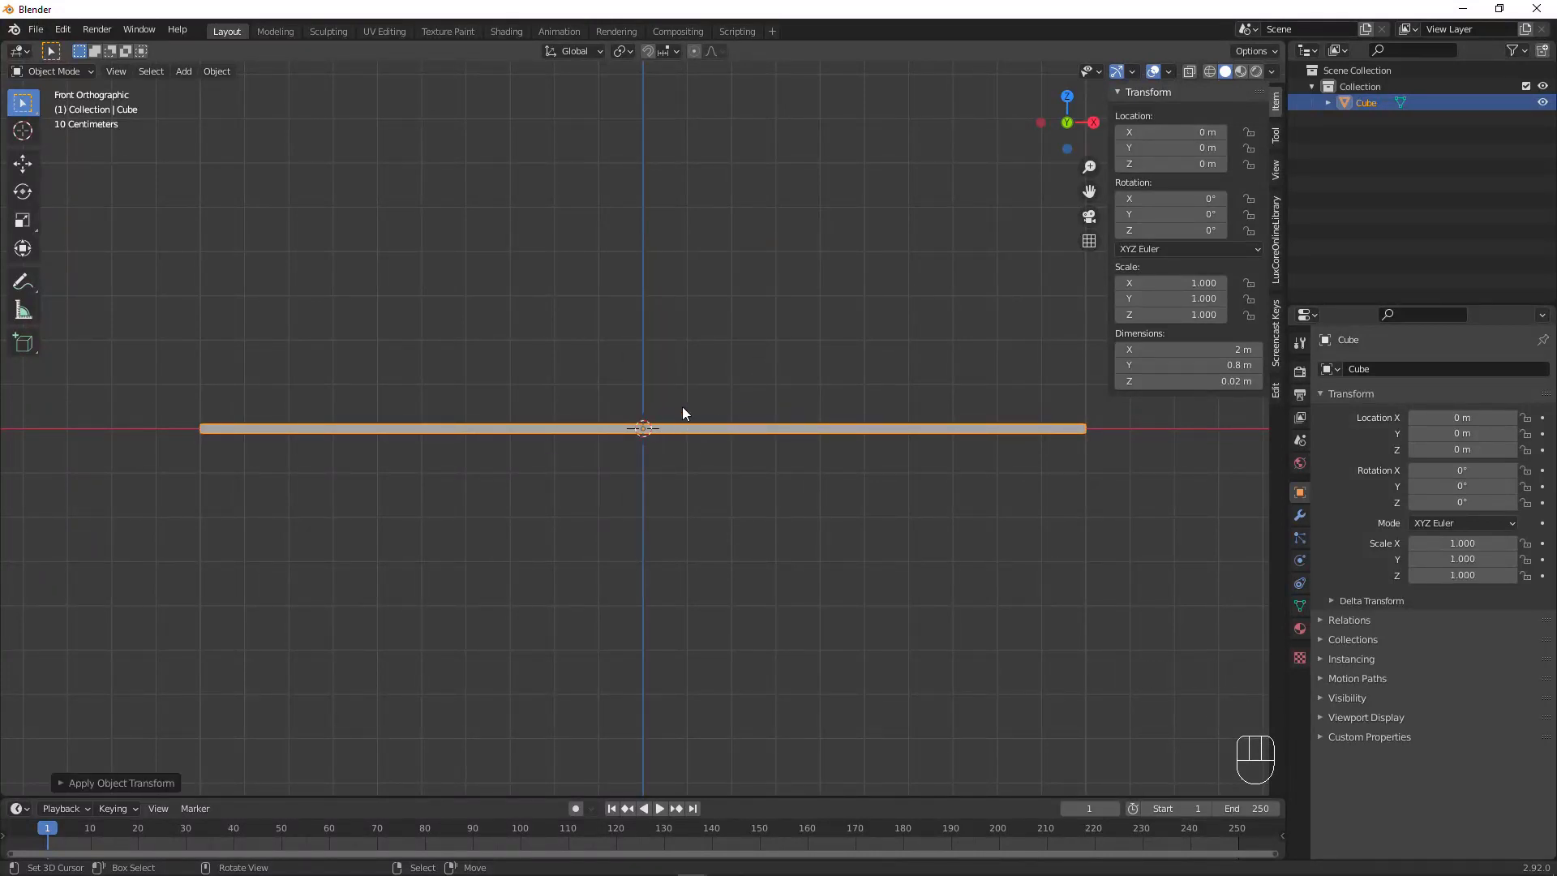
Add a second cube mesh at the centre of the board
{"action": "key", "text": "shift"}
{"action": "key", "text": "shift+a"}
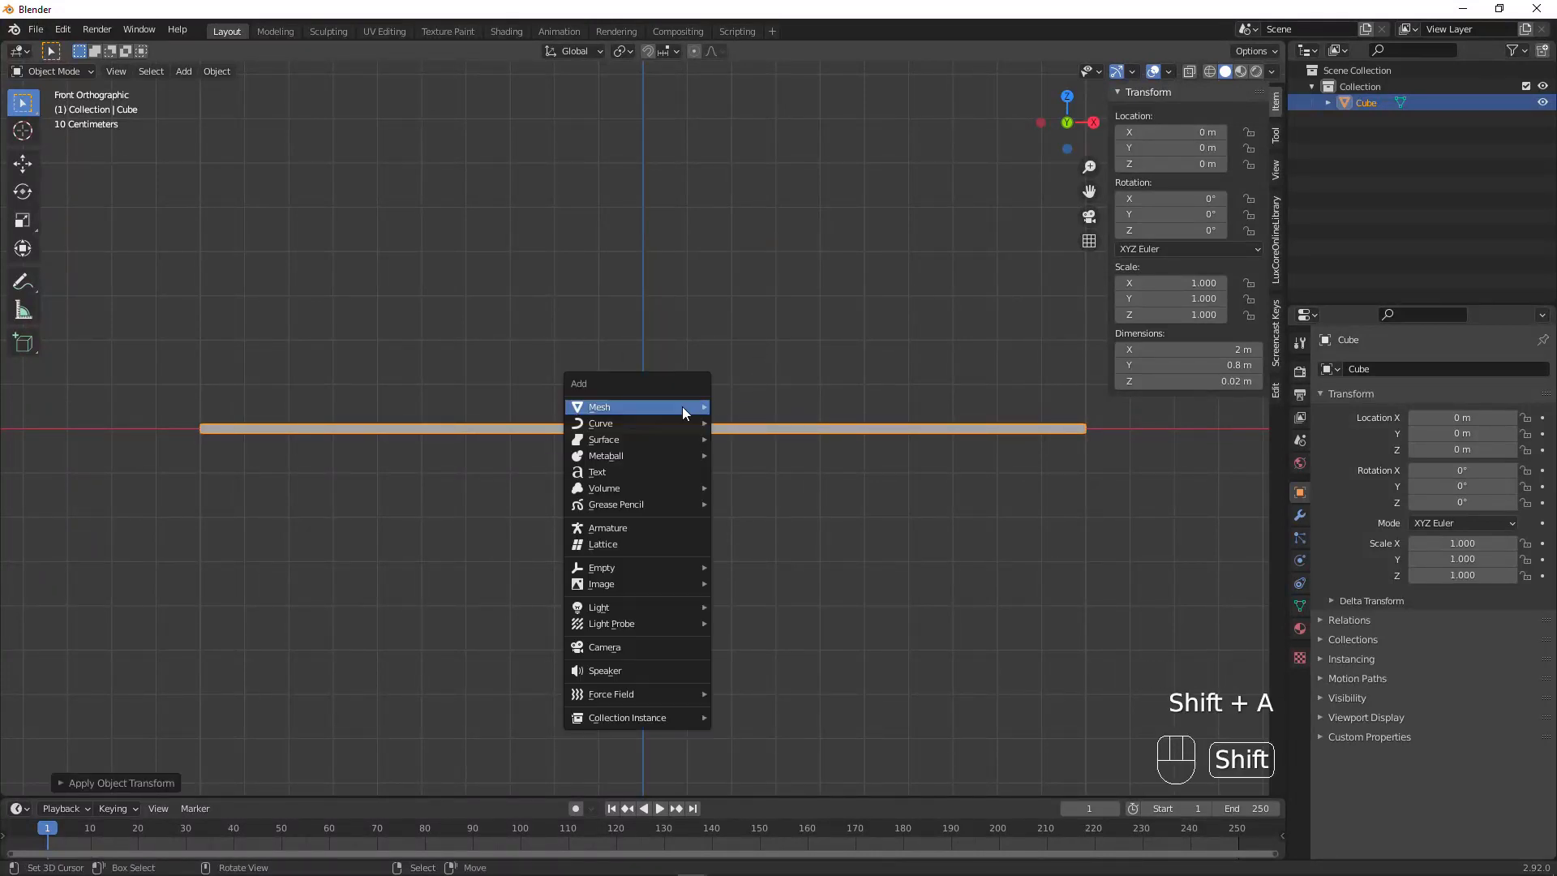
{"action": "mouse_move", "coordinate": [683, 407]}
{"action": "left_click", "coordinate": [786, 426]}
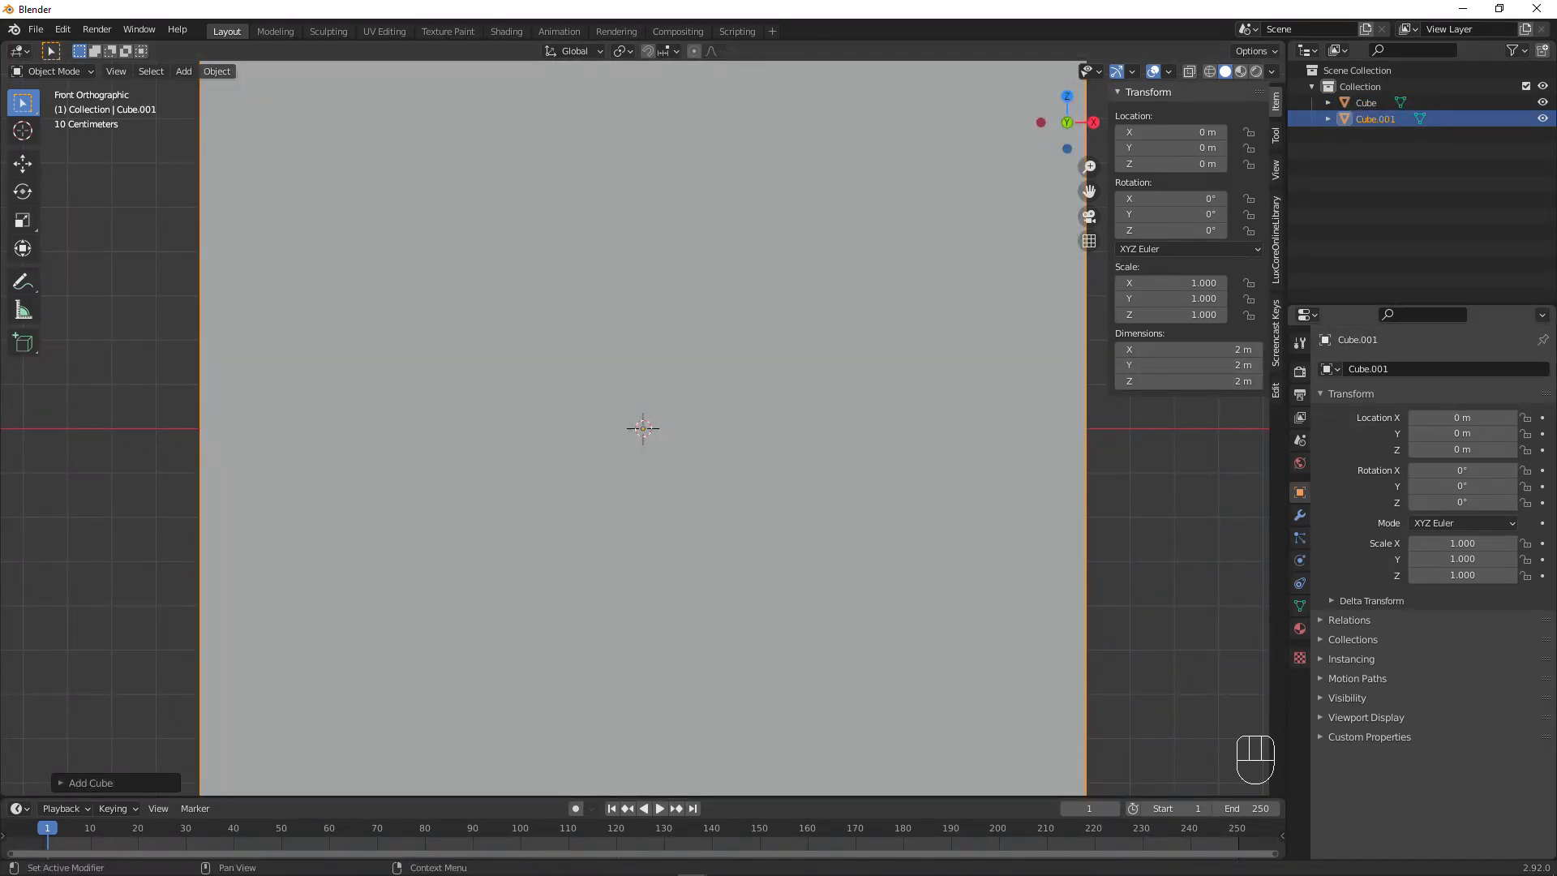
{"action": "right_click", "coordinate": [1023, 376]}
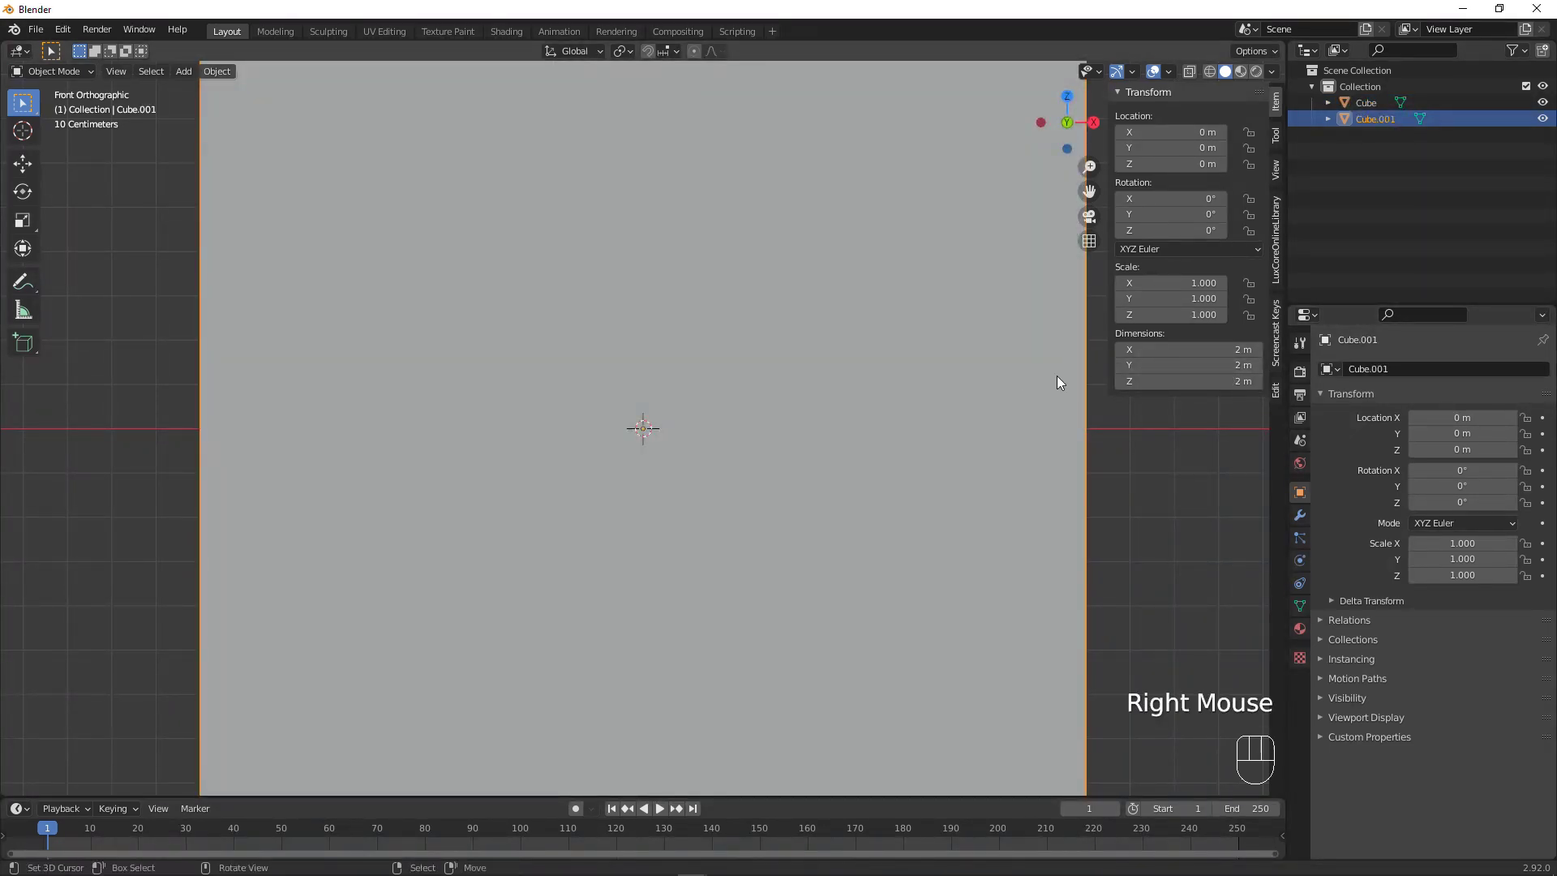
Set the second cube's dimensions to X 0.02 m, Y 0.8 m and Z 0.6 m to form an upright panel
{"action": "left_click", "coordinate": [1189, 349]}
{"action": "type", "text": ".0"}
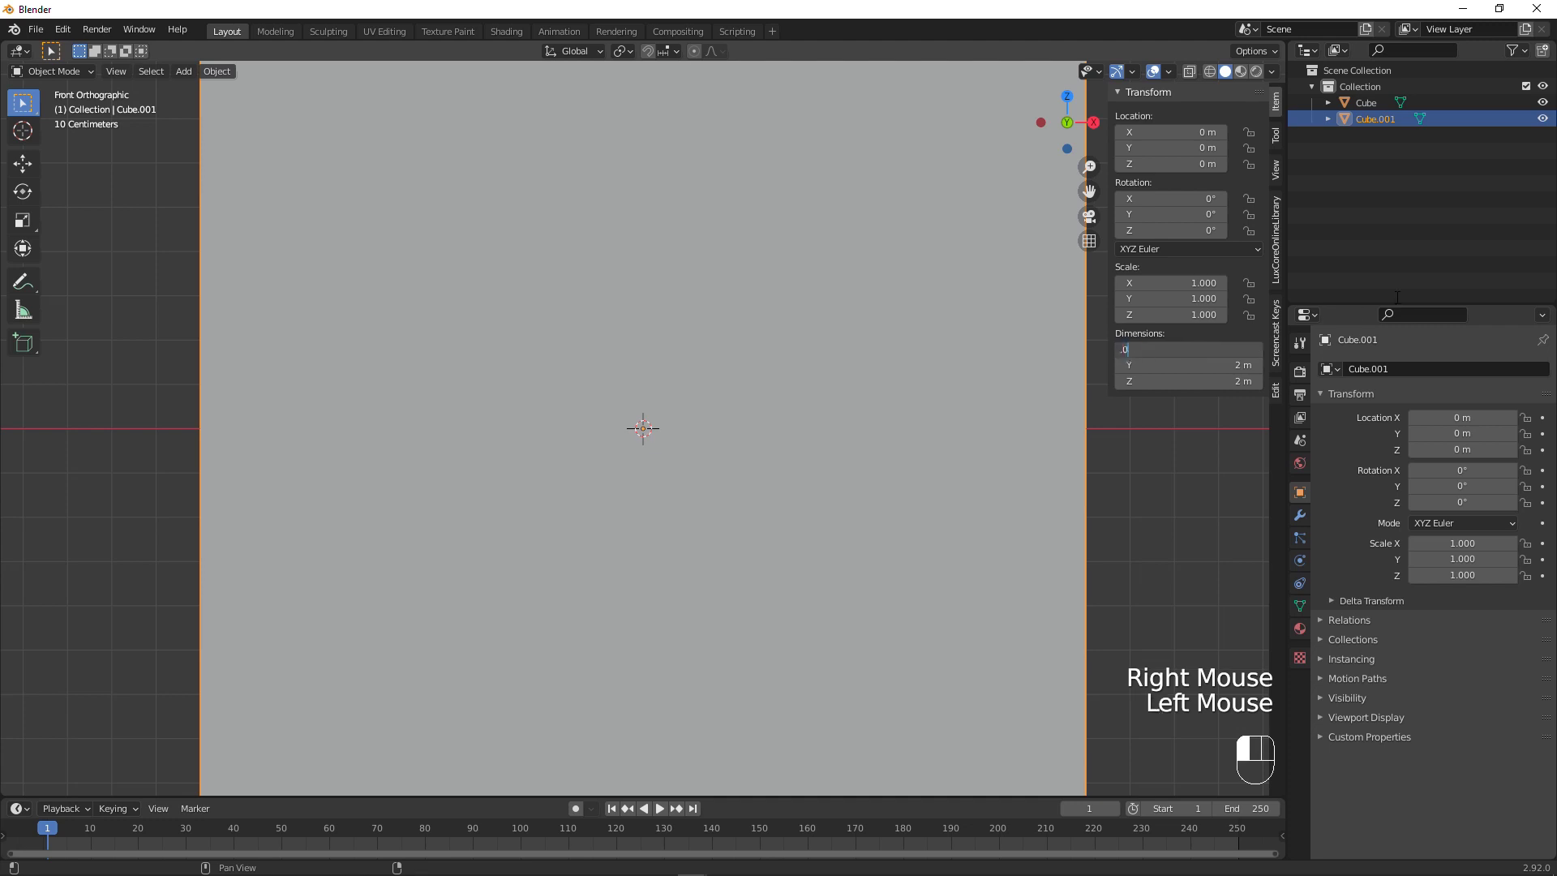
{"action": "type", "text": "2"}
{"action": "key", "text": "Return"}
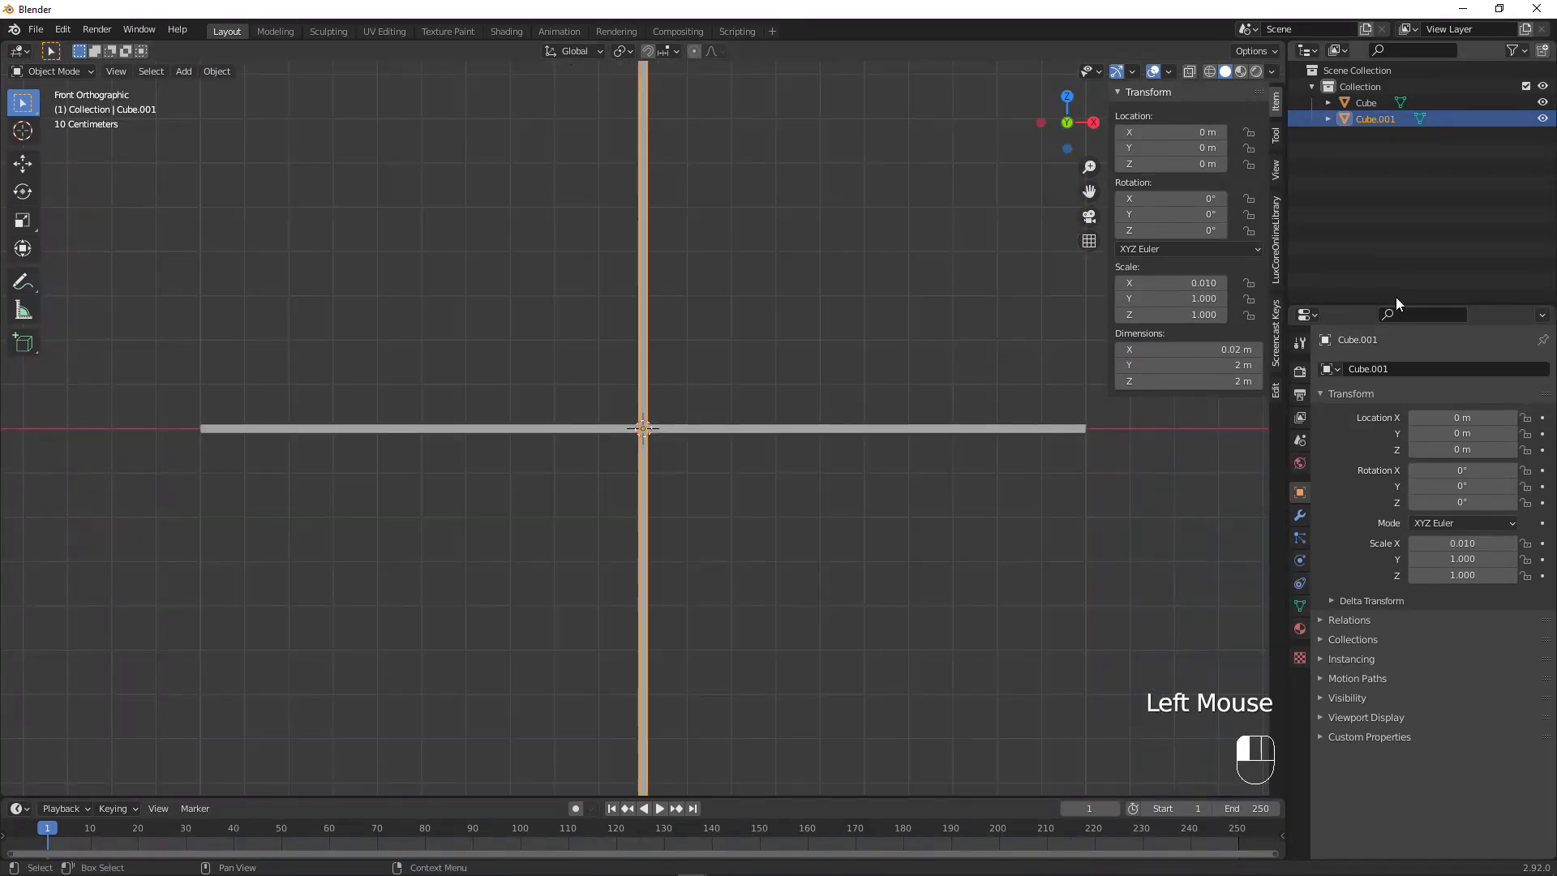
{"action": "left_click", "coordinate": [1229, 364]}
{"action": "type", "text": ".8"}
{"action": "key", "text": "Return"}
{"action": "middle_click_drag", "start_coordinate": [734, 425], "coordinate": [663, 376]}
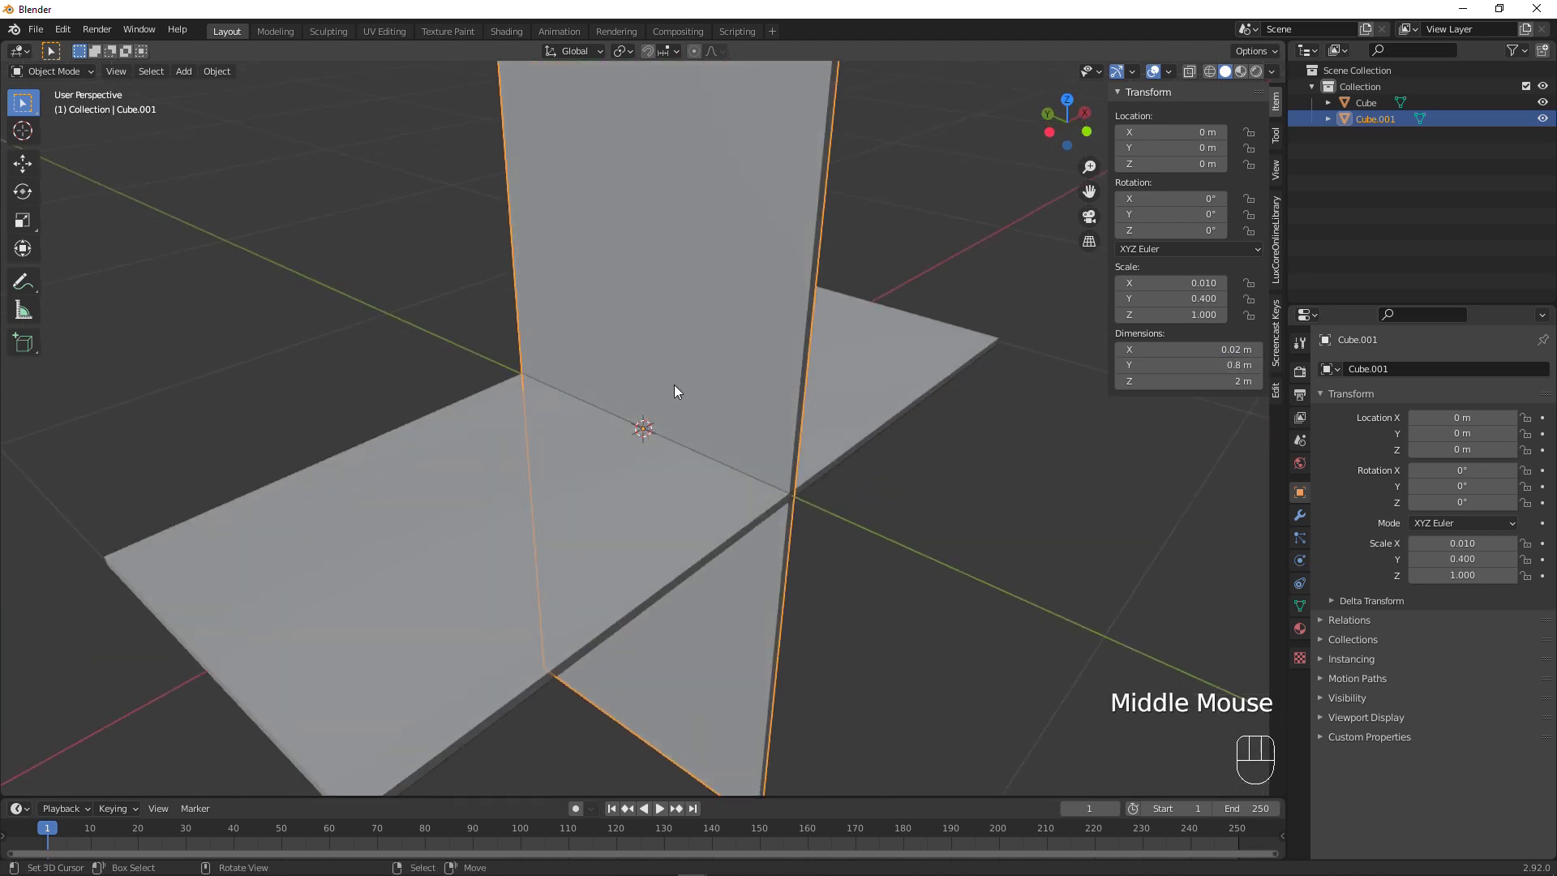
{"action": "left_click", "coordinate": [1227, 378]}
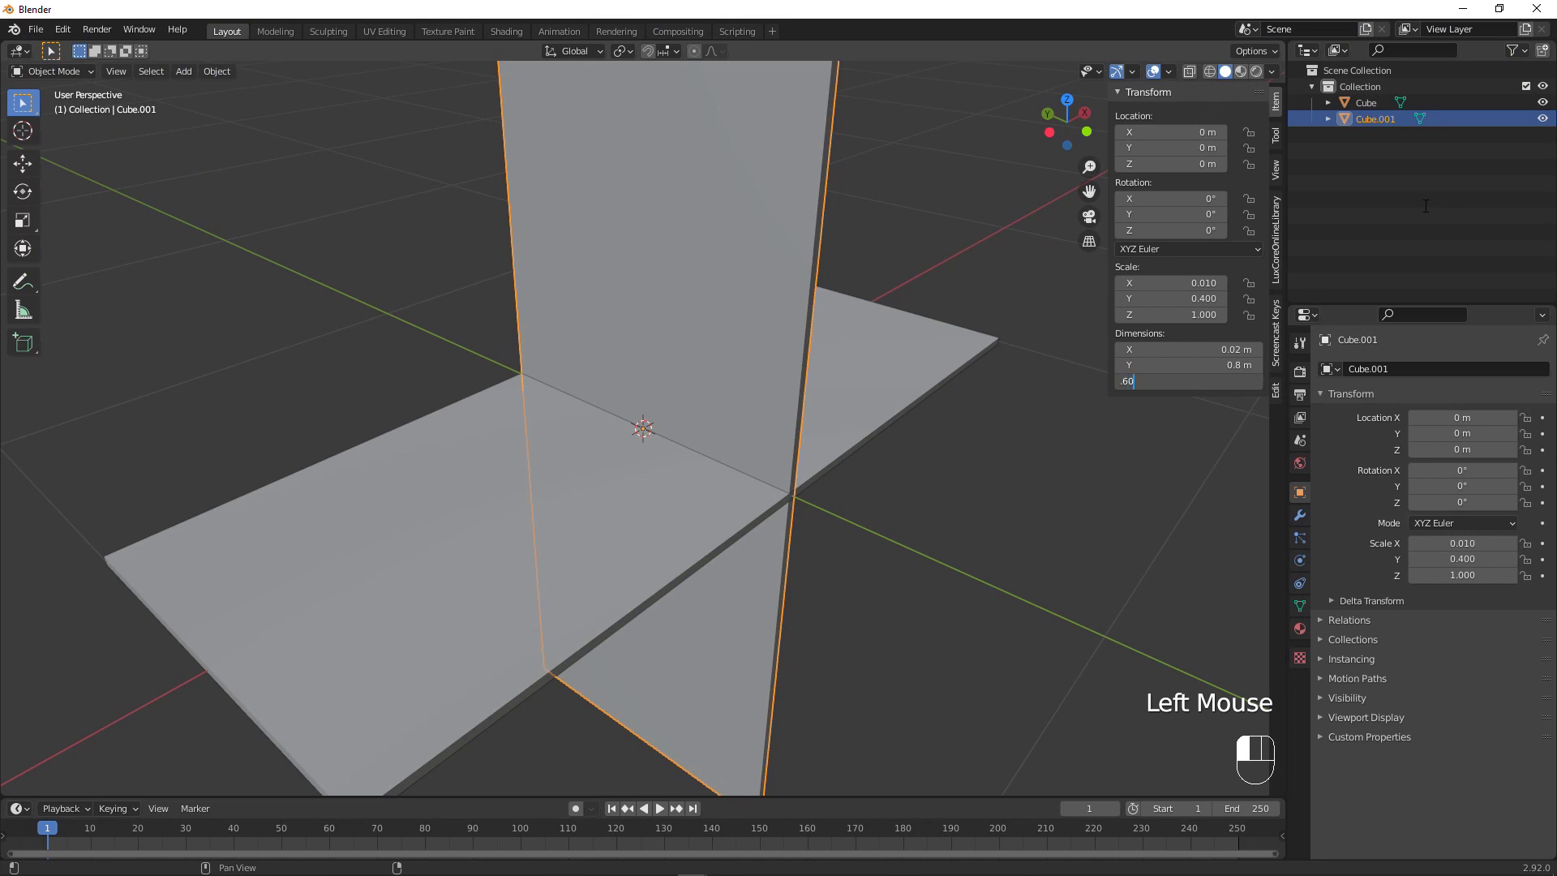
{"action": "key", "text": "Return"}
{"action": "middle_click_drag", "start_coordinate": [795, 303], "coordinate": [822, 328]}
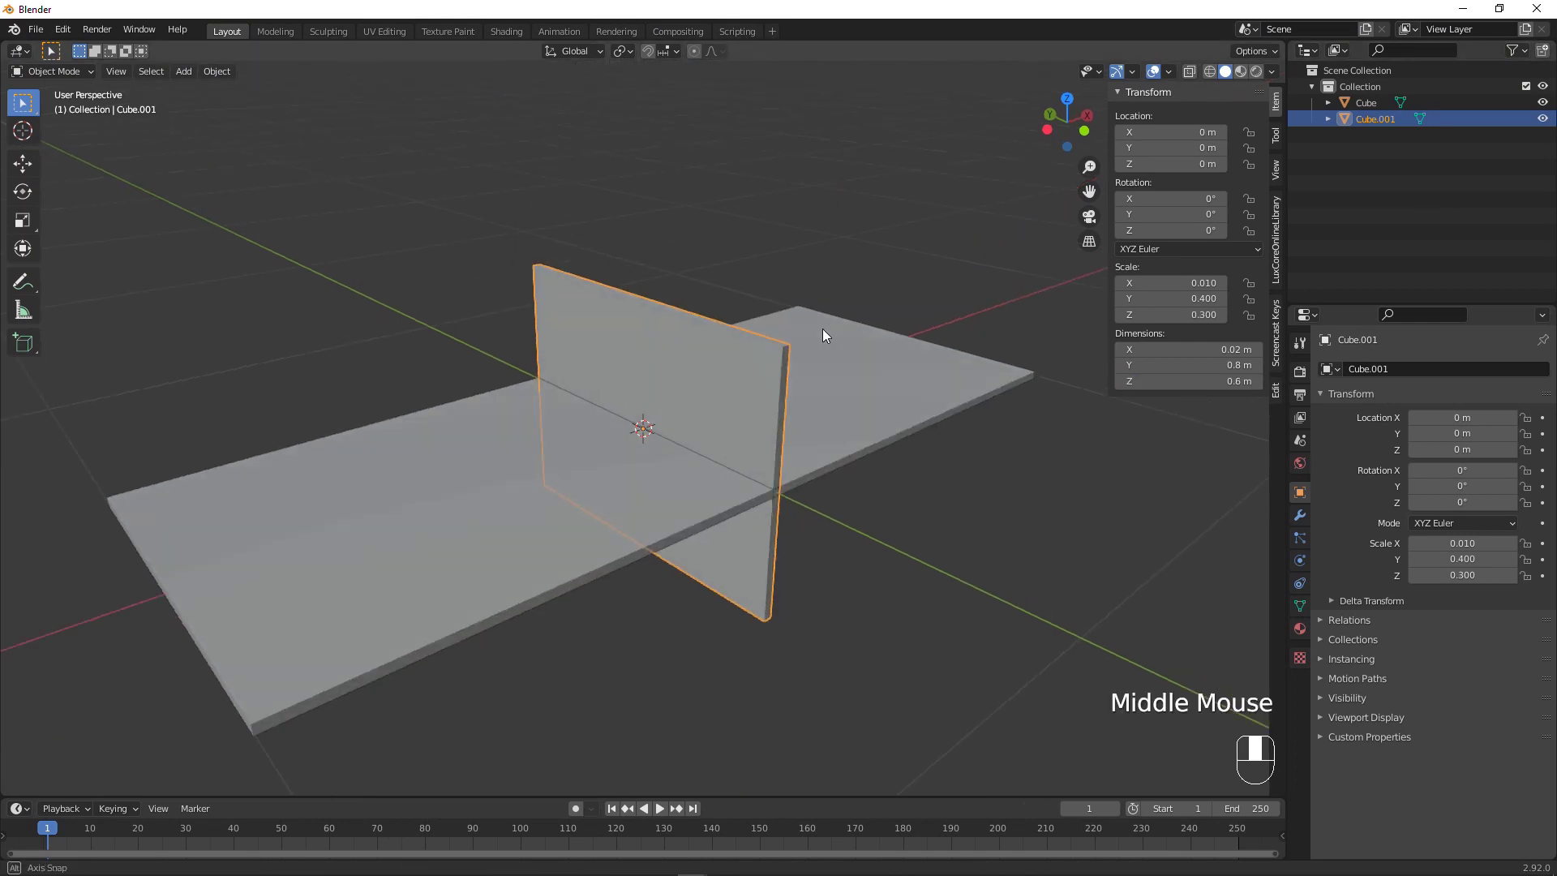
Move the upright panel along X with snapping to -0.99 m, flush with the end of the horizontal board
{"action": "key", "text": "KP_1"}
{"action": "scroll", "coordinate": [815, 330], "scroll_direction": "up", "scroll_amount": 2}
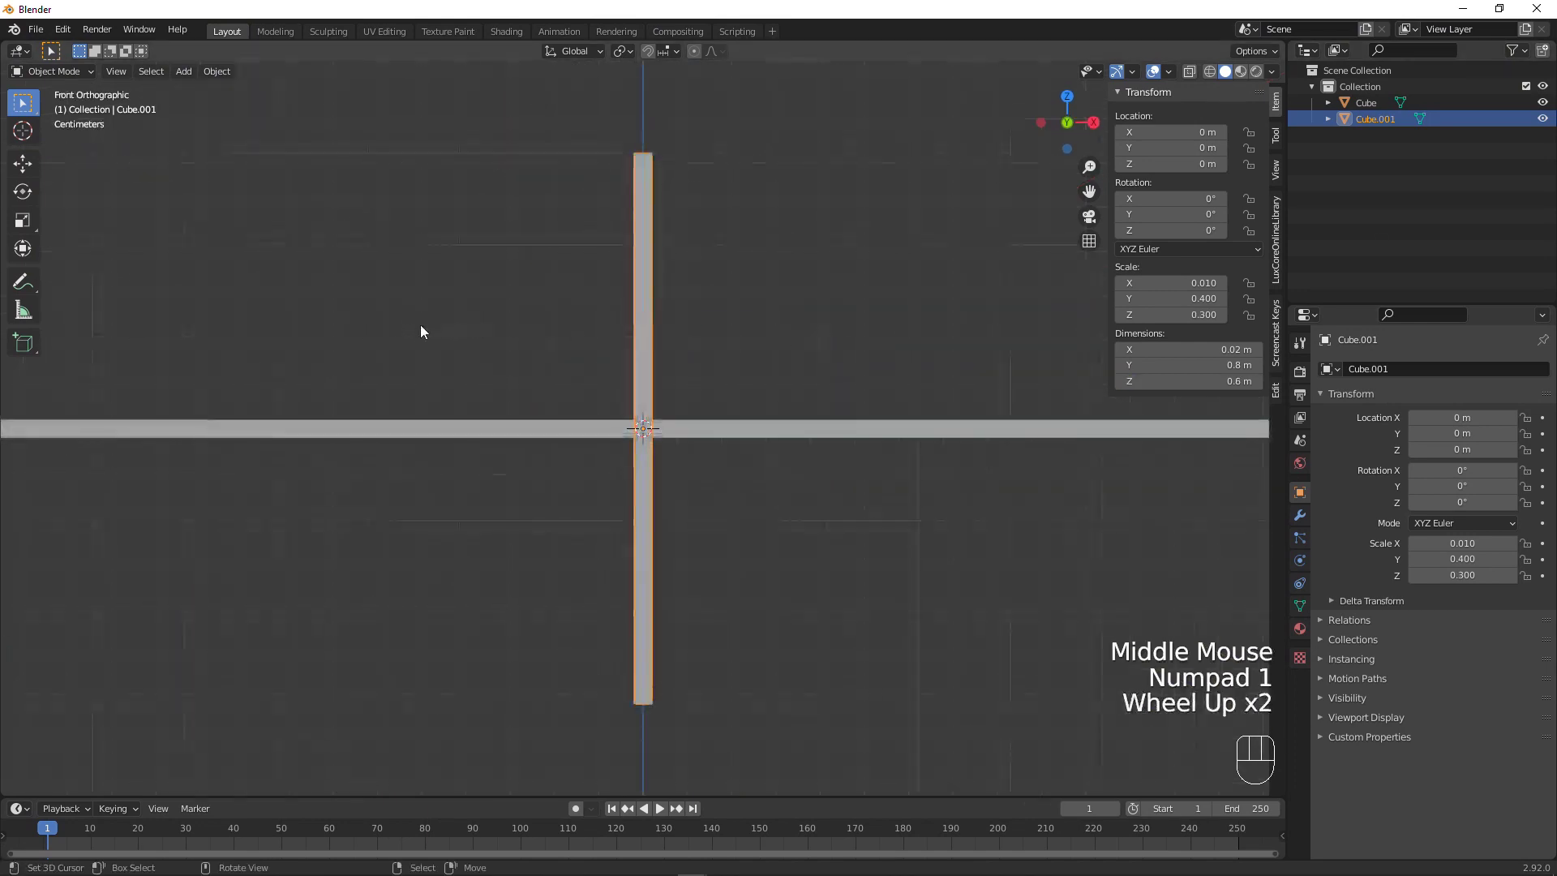
{"action": "middle_click_drag", "start_coordinate": [411, 330], "coordinate": [736, 260], "text": "shift"}
{"action": "scroll", "coordinate": [736, 260], "scroll_direction": "down", "scroll_amount": 1, "text": "shift"}
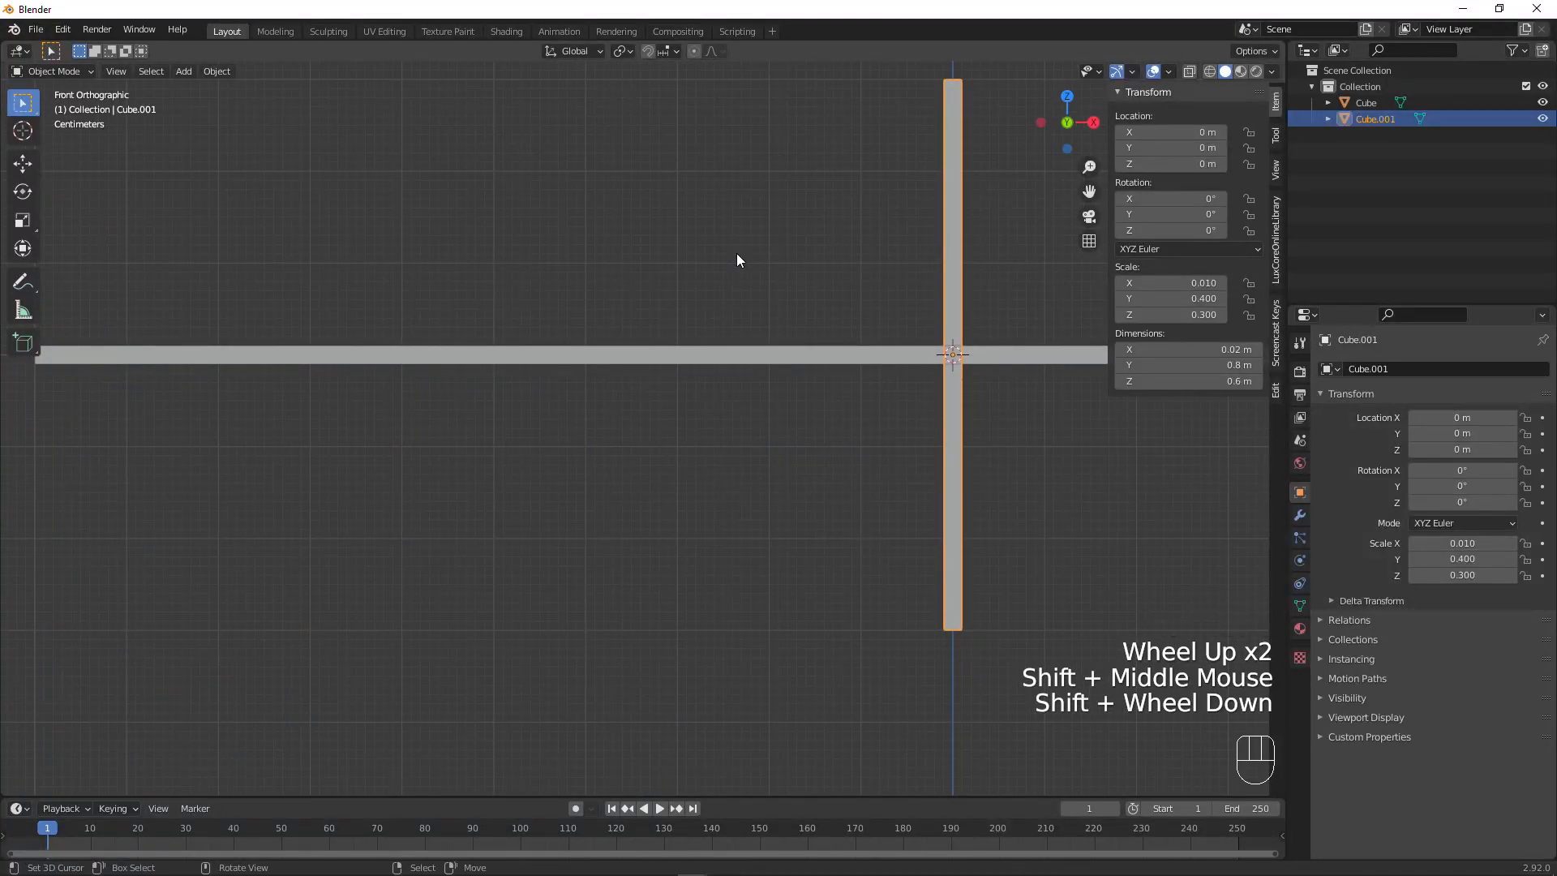
{"action": "scroll", "coordinate": [742, 260], "scroll_direction": "down", "scroll_amount": 1}
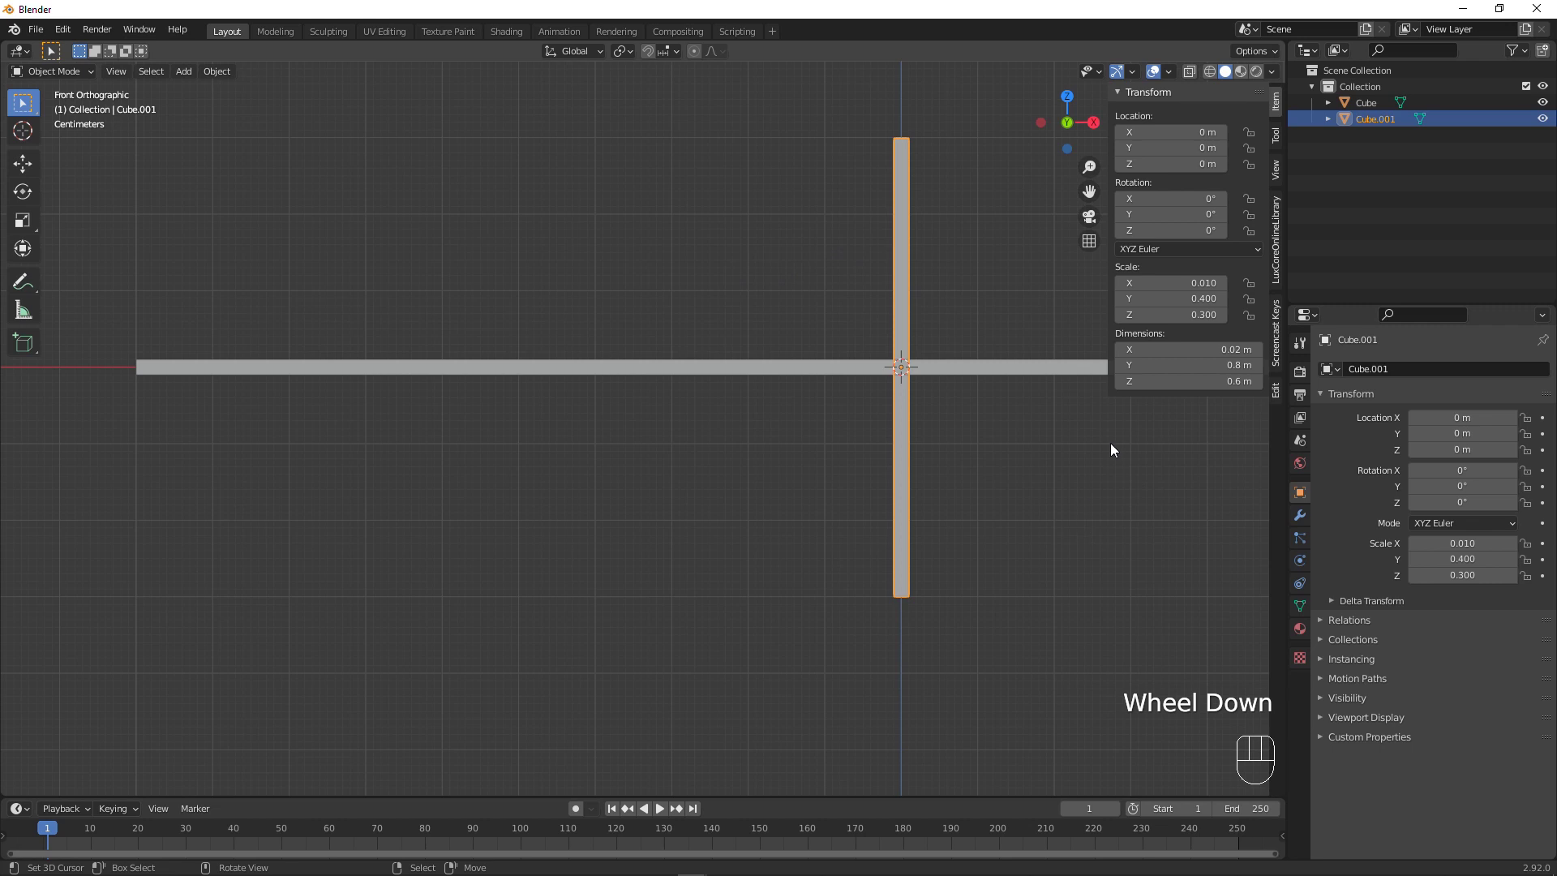
{"action": "key", "text": "KP_1"}
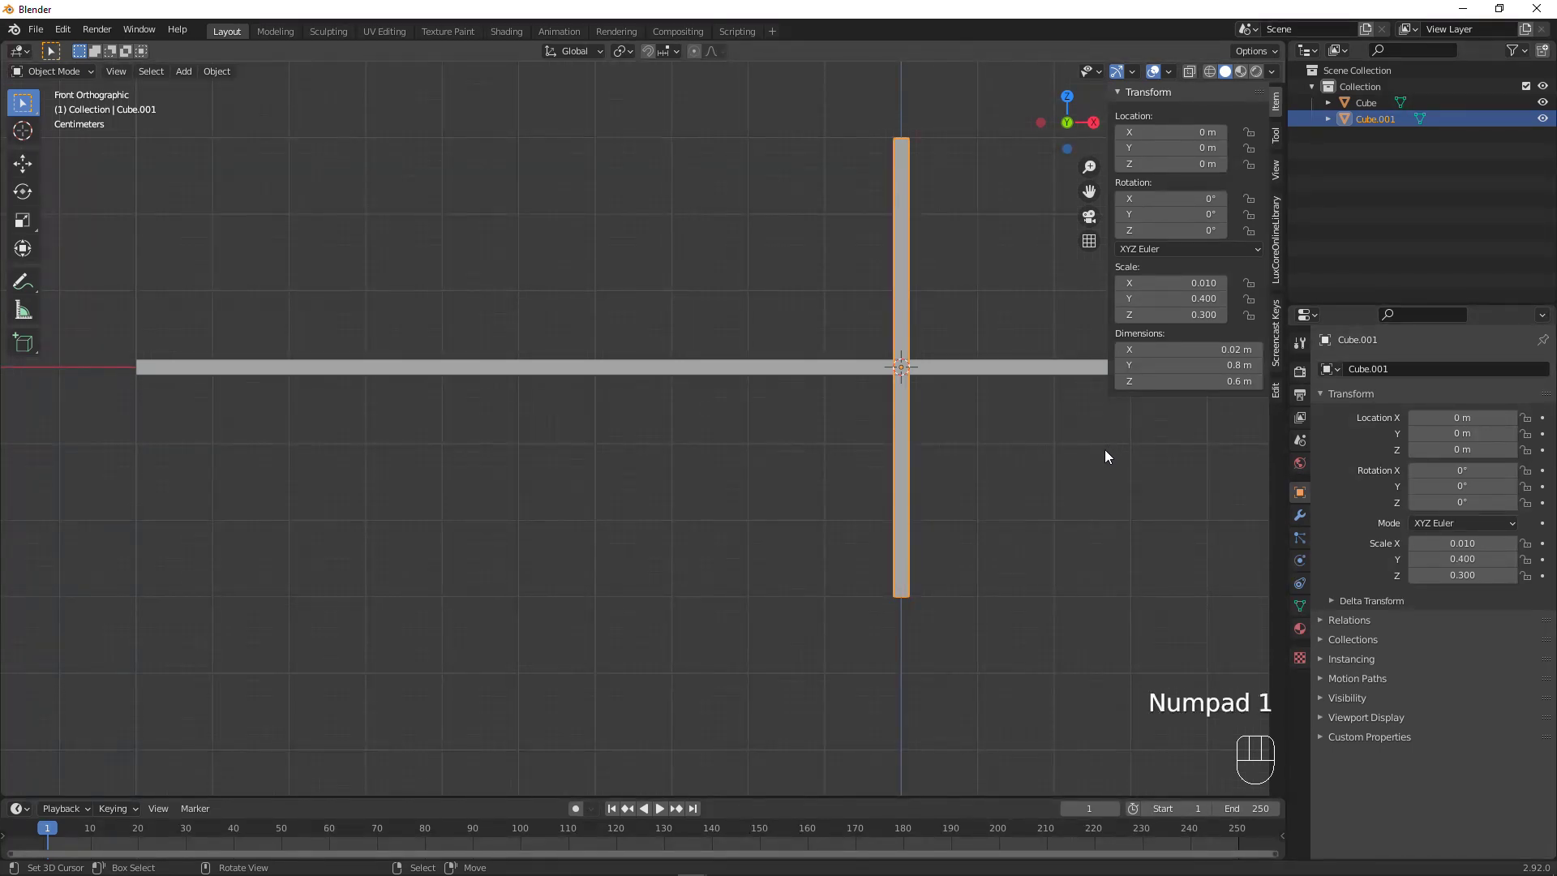
{"action": "key", "text": "g"}
{"action": "key", "text": "x"}
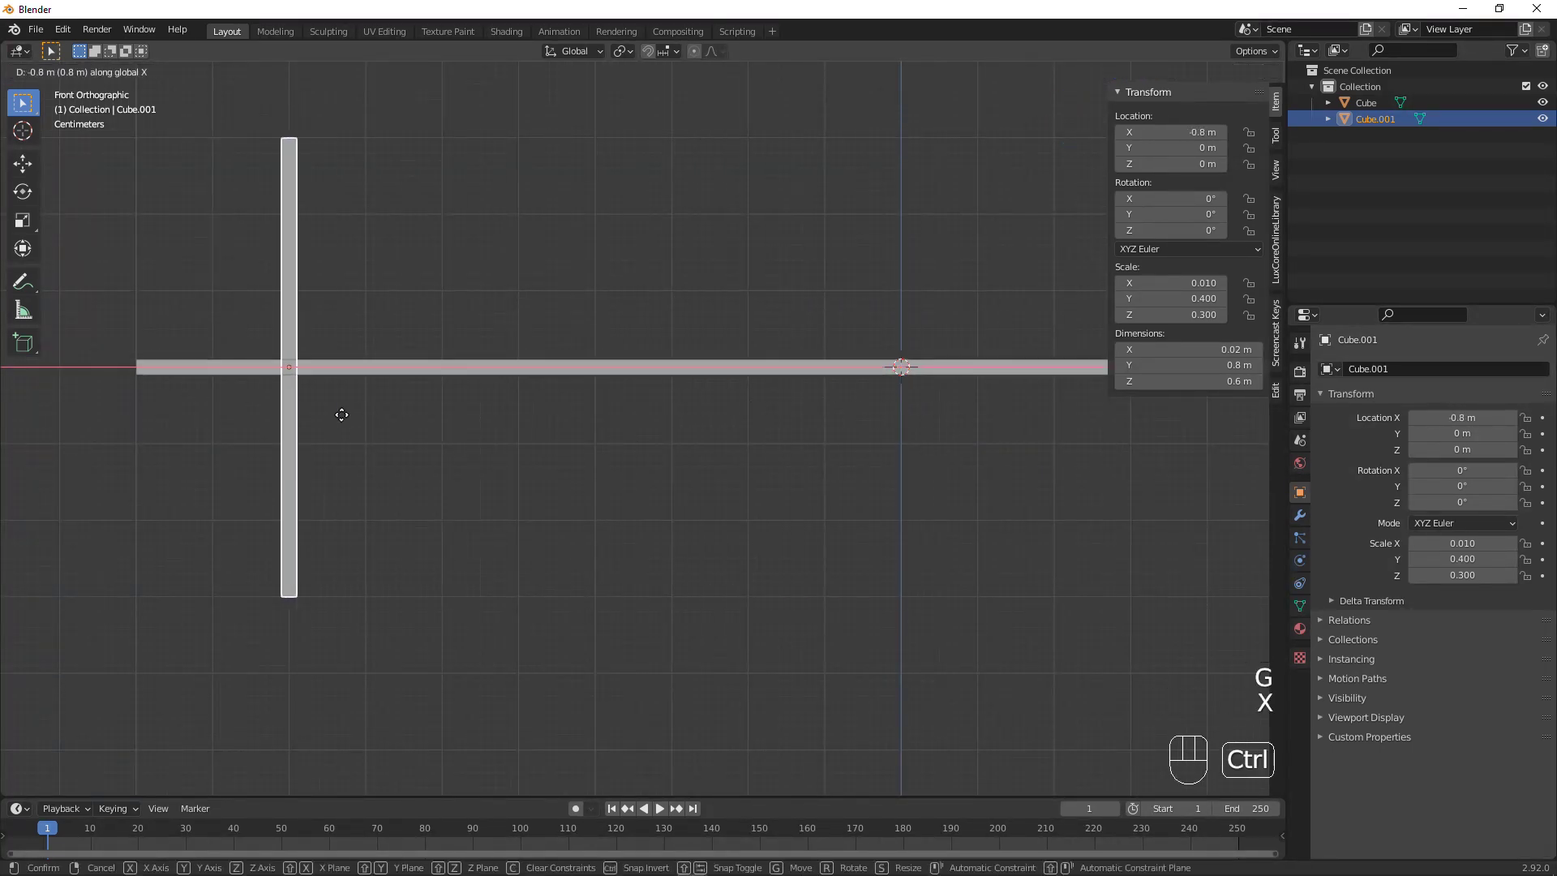
{"action": "left_click", "coordinate": [198, 410], "text": "ctrl"}
Raise the upright panel along Z with snapping to 0.31 m so it stands on top of the board
{"action": "middle_click_drag", "start_coordinate": [197, 410], "coordinate": [235, 414], "text": "shift"}
{"action": "scroll", "coordinate": [571, 452], "scroll_direction": "up", "scroll_amount": 2}
{"action": "scroll", "coordinate": [570, 452], "scroll_direction": "up", "scroll_amount": 1}
{"action": "middle_click_drag", "start_coordinate": [571, 453], "coordinate": [286, 465], "text": "shift"}
{"action": "scroll", "coordinate": [608, 498], "scroll_direction": "up", "scroll_amount": 3}
{"action": "scroll", "coordinate": [608, 499], "scroll_direction": "down", "scroll_amount": 1}
{"action": "key", "text": "g"}
{"action": "key", "text": "y"}
{"action": "key", "text": "z"}
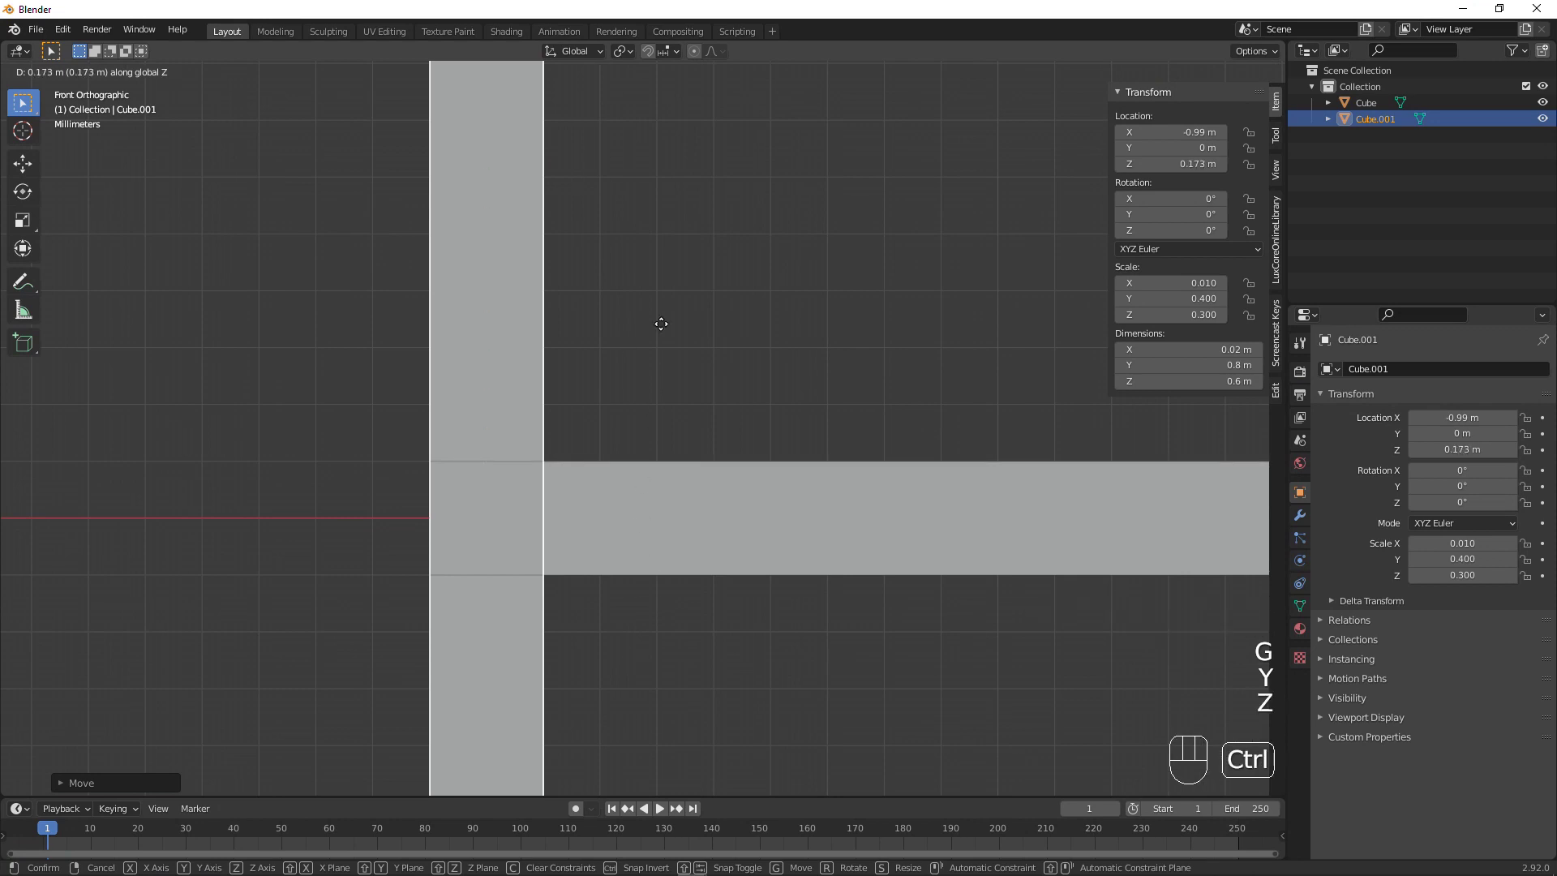
{"action": "left_click", "coordinate": [817, 317], "text": "ctrl"}
{"action": "scroll", "coordinate": [819, 313], "scroll_direction": "down", "scroll_amount": 9}
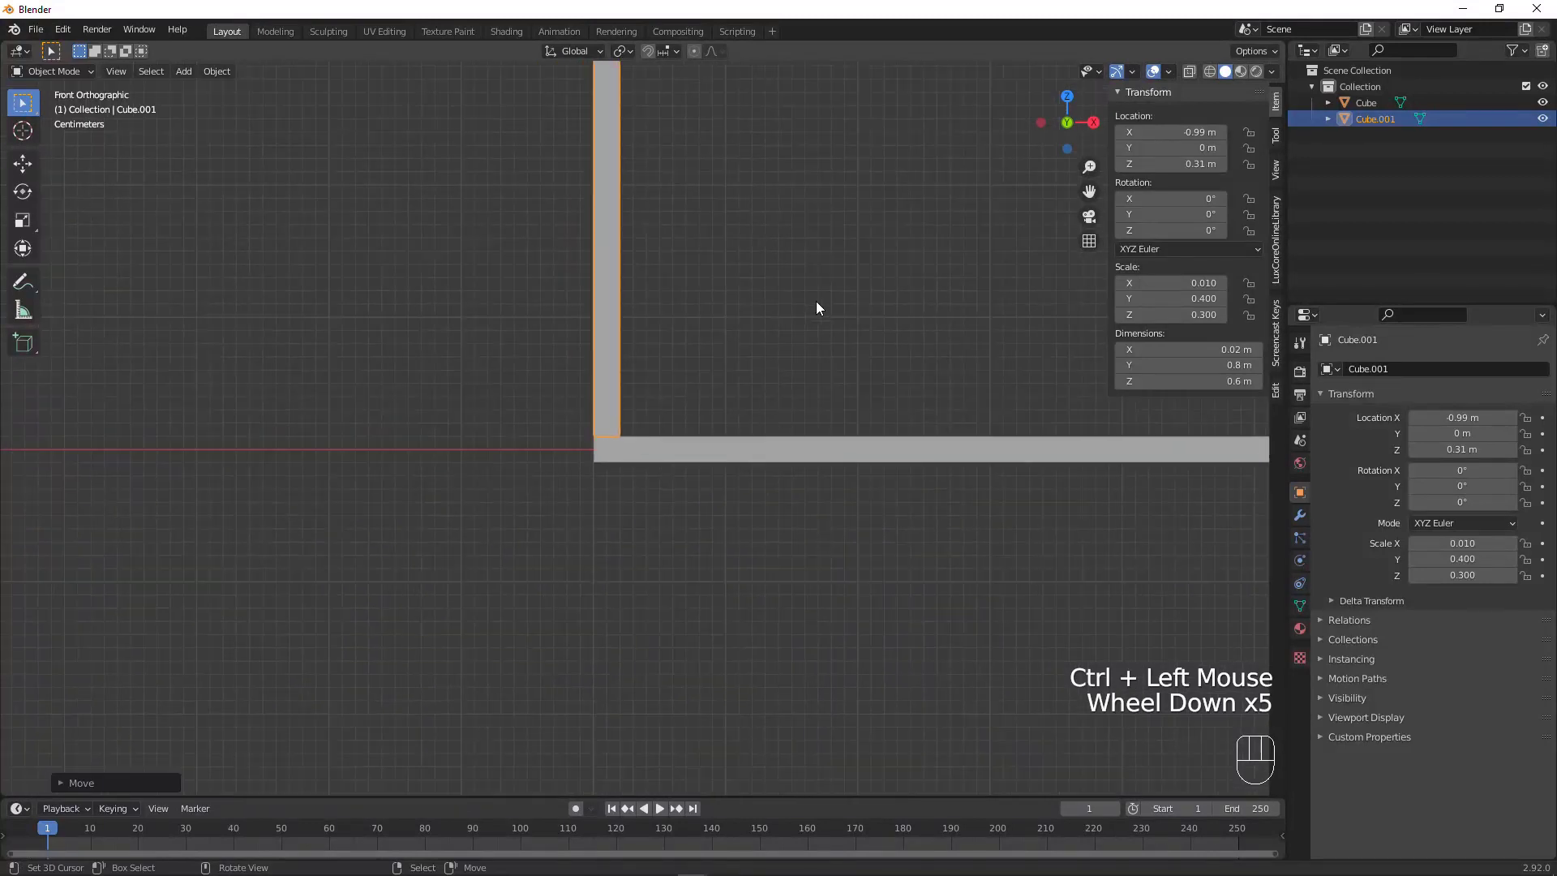
Duplicate the upright panel and move the copy along X with snapping to -0.5 m as an inner divider
{"action": "middle_click_drag", "start_coordinate": [815, 269], "coordinate": [770, 261], "text": "shift"}
{"action": "scroll", "coordinate": [728, 265], "scroll_direction": "up", "scroll_amount": 3}
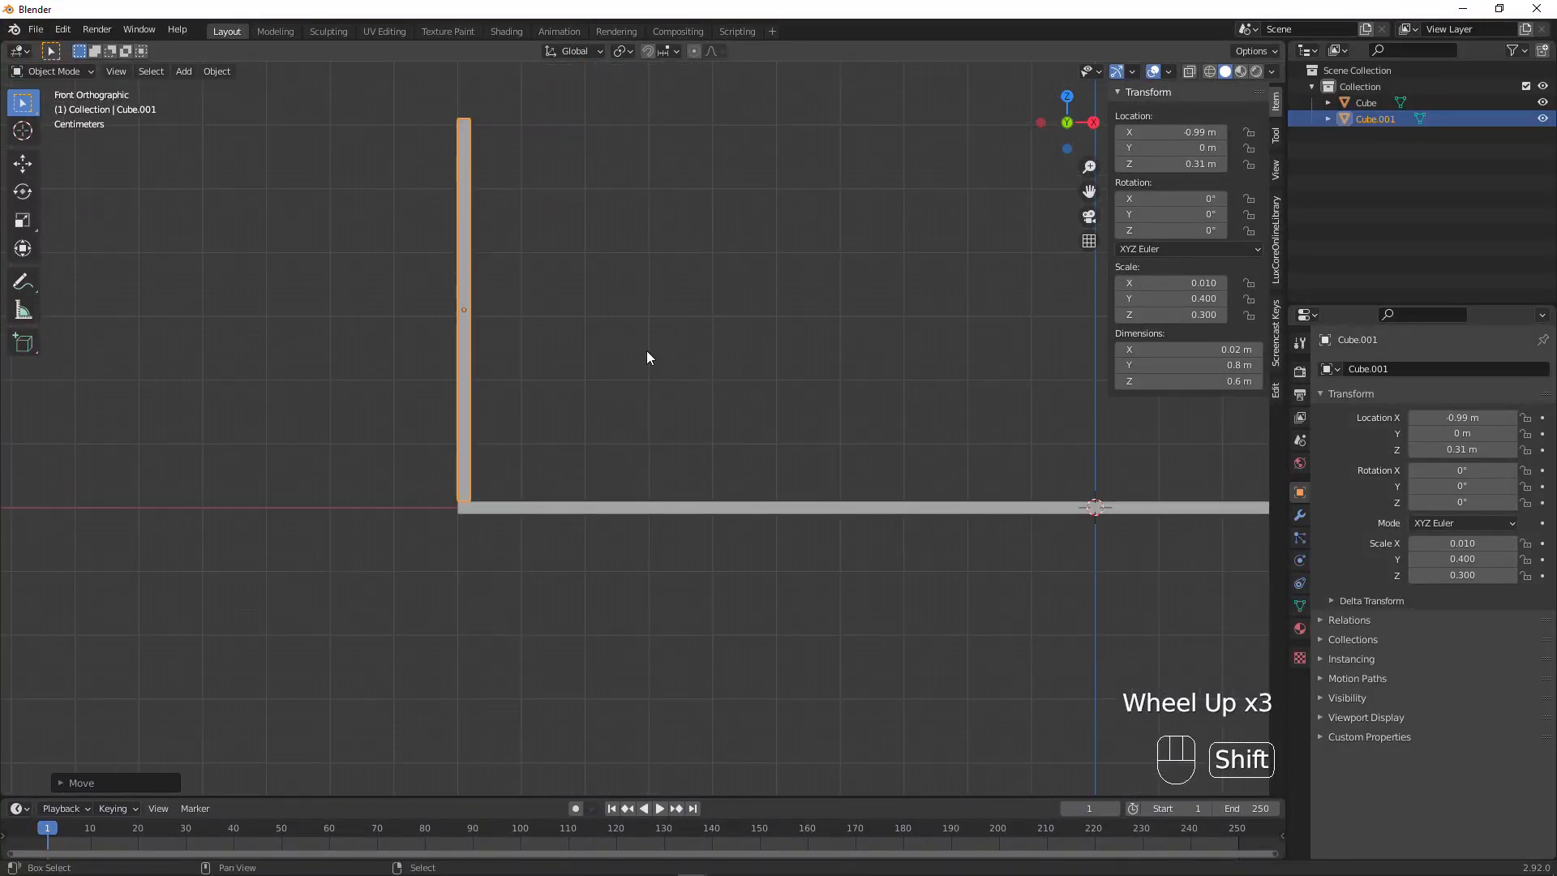
{"action": "key", "text": "shift+d"}
{"action": "right_click", "coordinate": [708, 344]}
{"action": "key", "text": "g"}
{"action": "key", "text": "y"}
{"action": "key", "text": "x"}
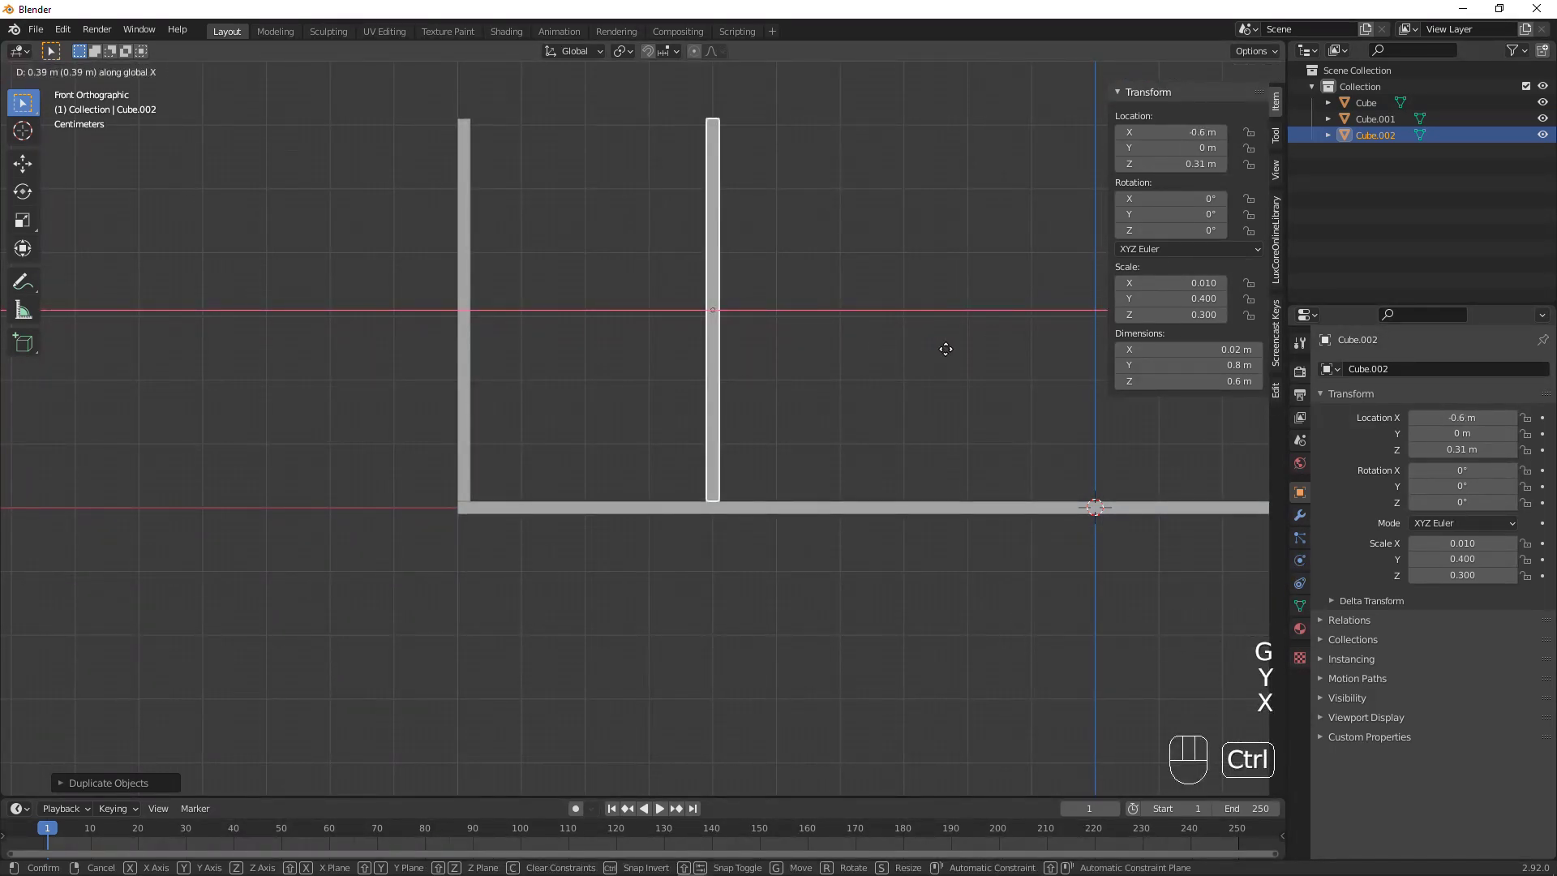
{"action": "left_click", "coordinate": [1009, 348], "text": "ctrl"}
Try the inner divider at X -0.6 m and return it to X -0.5 m using snapped moves
{"action": "scroll", "coordinate": [997, 348], "scroll_direction": "down", "scroll_amount": 3}
{"action": "scroll", "coordinate": [986, 347], "scroll_direction": "up", "scroll_amount": 2}
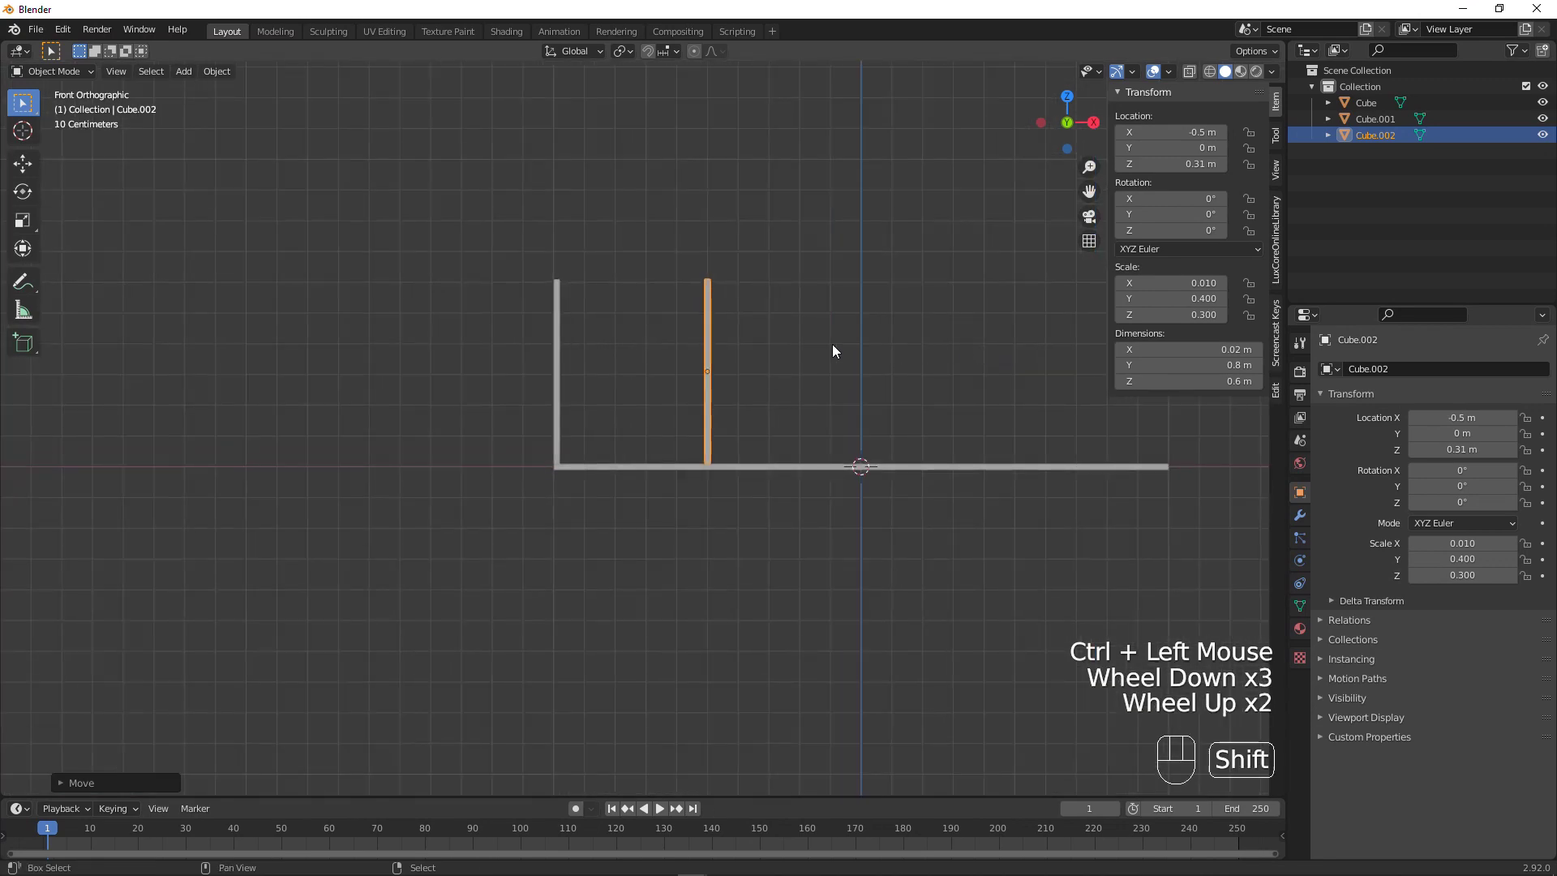
{"action": "scroll", "coordinate": [830, 343], "scroll_direction": "up", "scroll_amount": 3}
{"action": "scroll", "coordinate": [832, 345], "scroll_direction": "up", "scroll_amount": 1}
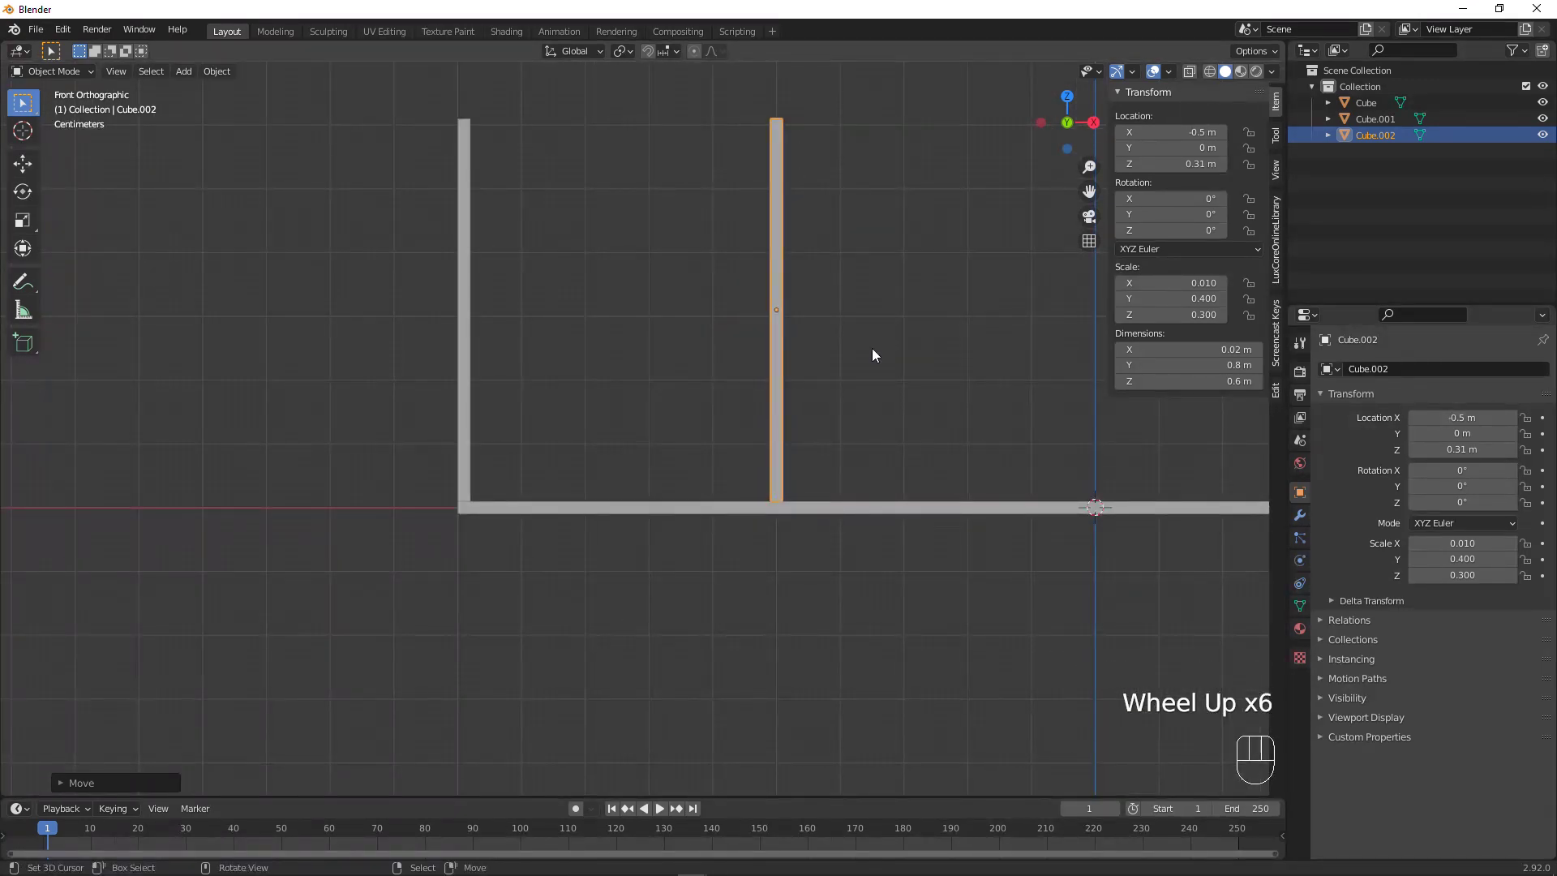
{"action": "key", "text": "g"}
{"action": "key", "text": "x"}
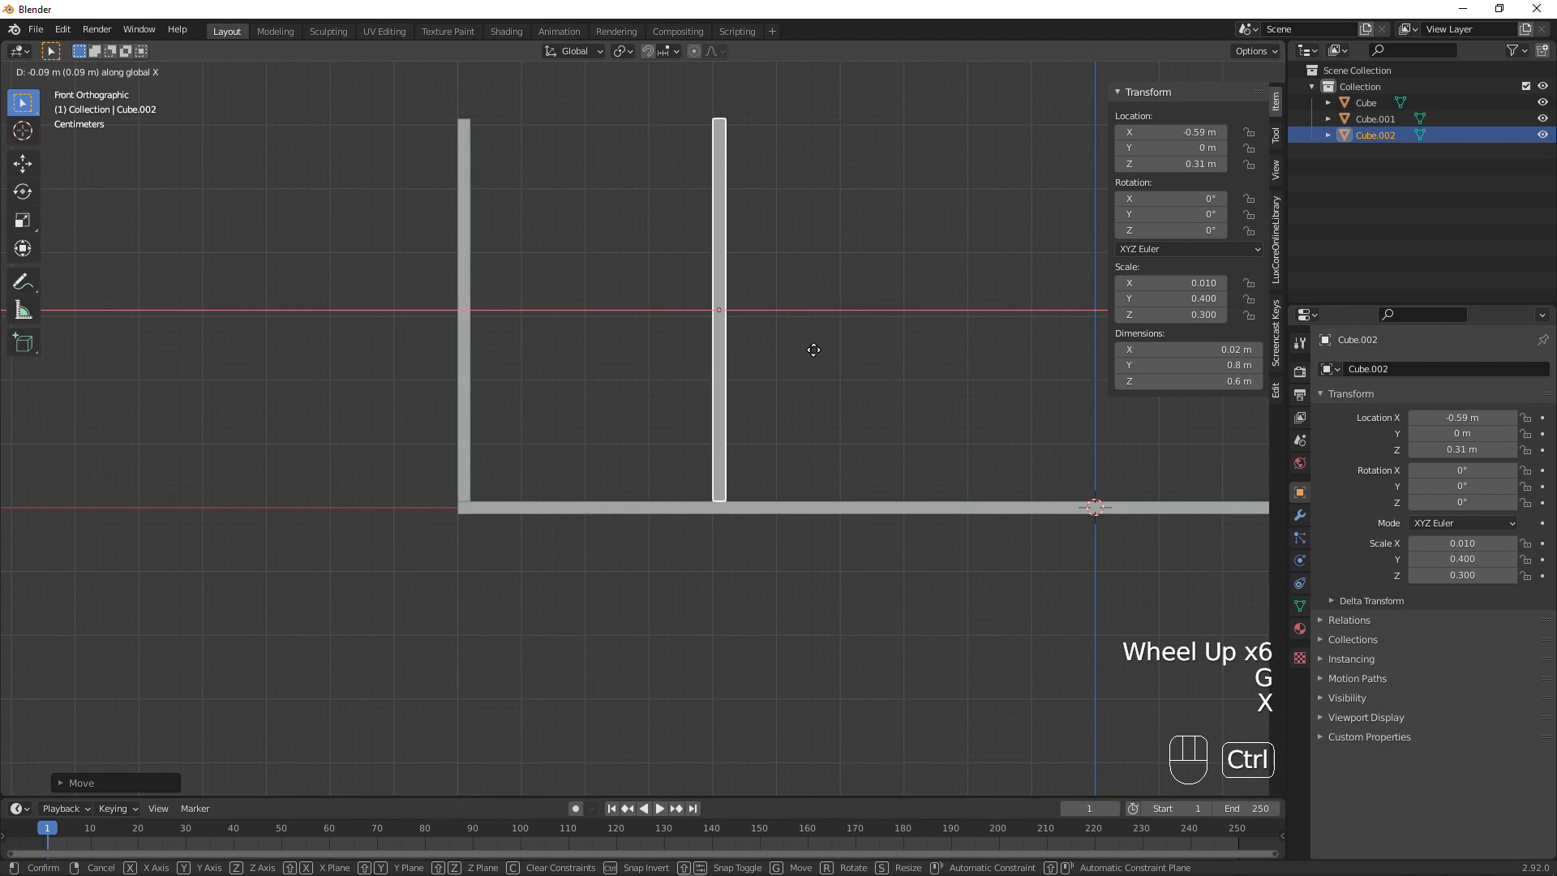
{"action": "left_click", "coordinate": [811, 348], "text": "ctrl"}
{"action": "scroll", "coordinate": [810, 349], "scroll_direction": "down", "scroll_amount": 3}
{"action": "scroll", "coordinate": [808, 347], "scroll_direction": "down", "scroll_amount": 1}
{"action": "scroll", "coordinate": [804, 344], "scroll_direction": "up", "scroll_amount": 3}
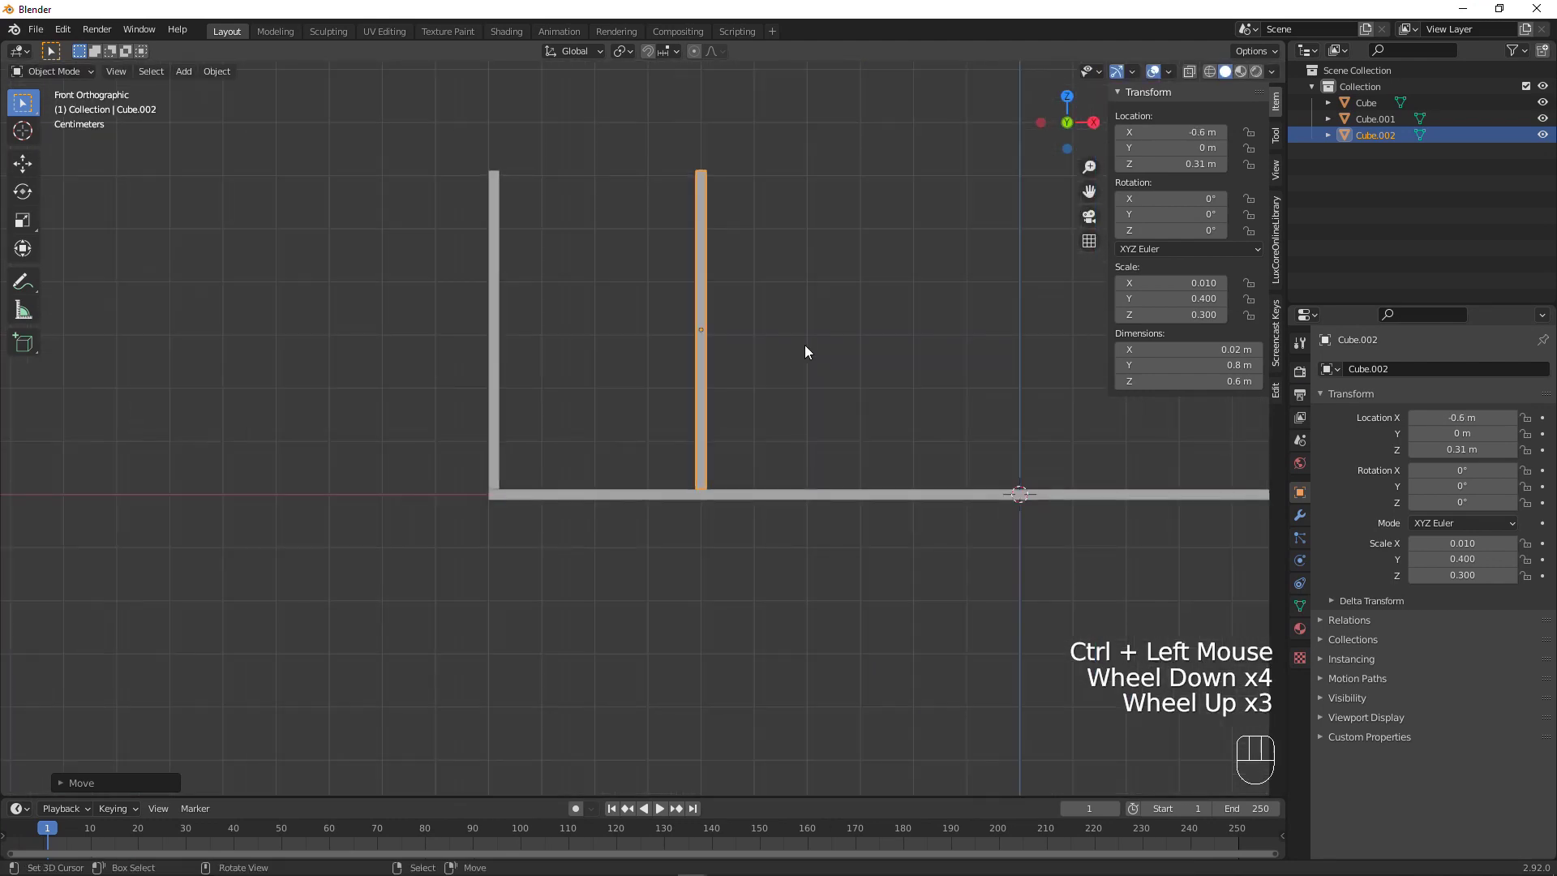
{"action": "key", "text": "g"}
{"action": "left_click", "coordinate": [858, 339], "text": "ctrl"}
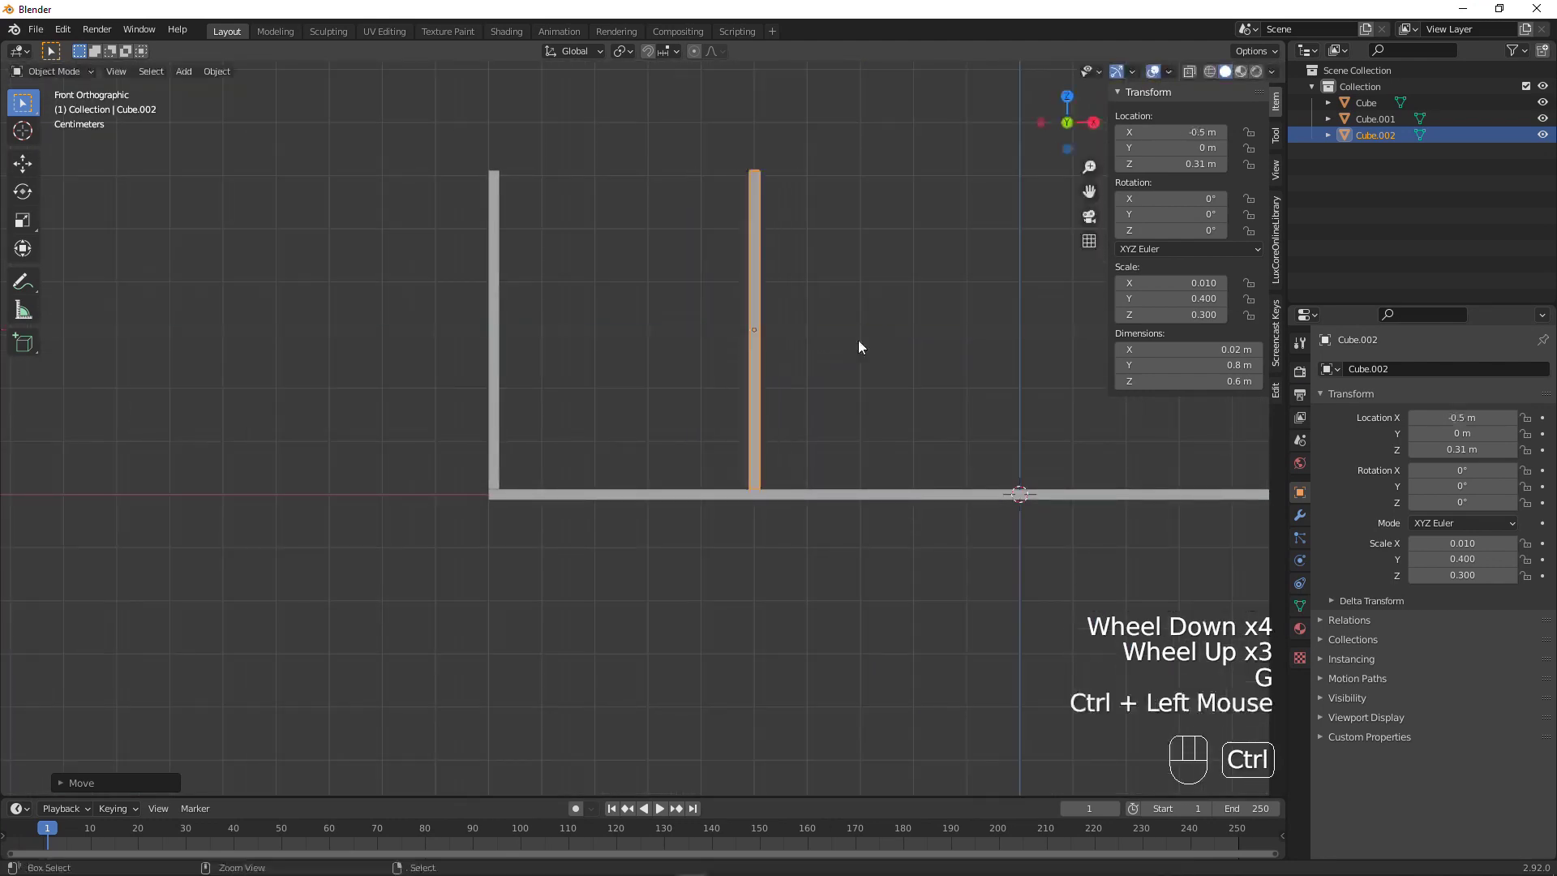
Duplicate the inner divider in place and rotate the copy 90° about the Z axis to form a crosswise panel
{"action": "scroll", "coordinate": [778, 318], "scroll_direction": "down", "scroll_amount": 1}
{"action": "middle_click_drag", "start_coordinate": [762, 316], "coordinate": [718, 362]}
{"action": "scroll", "coordinate": [840, 412], "scroll_direction": "up", "scroll_amount": 2}
{"action": "scroll", "coordinate": [840, 413], "scroll_direction": "up", "scroll_amount": 1}
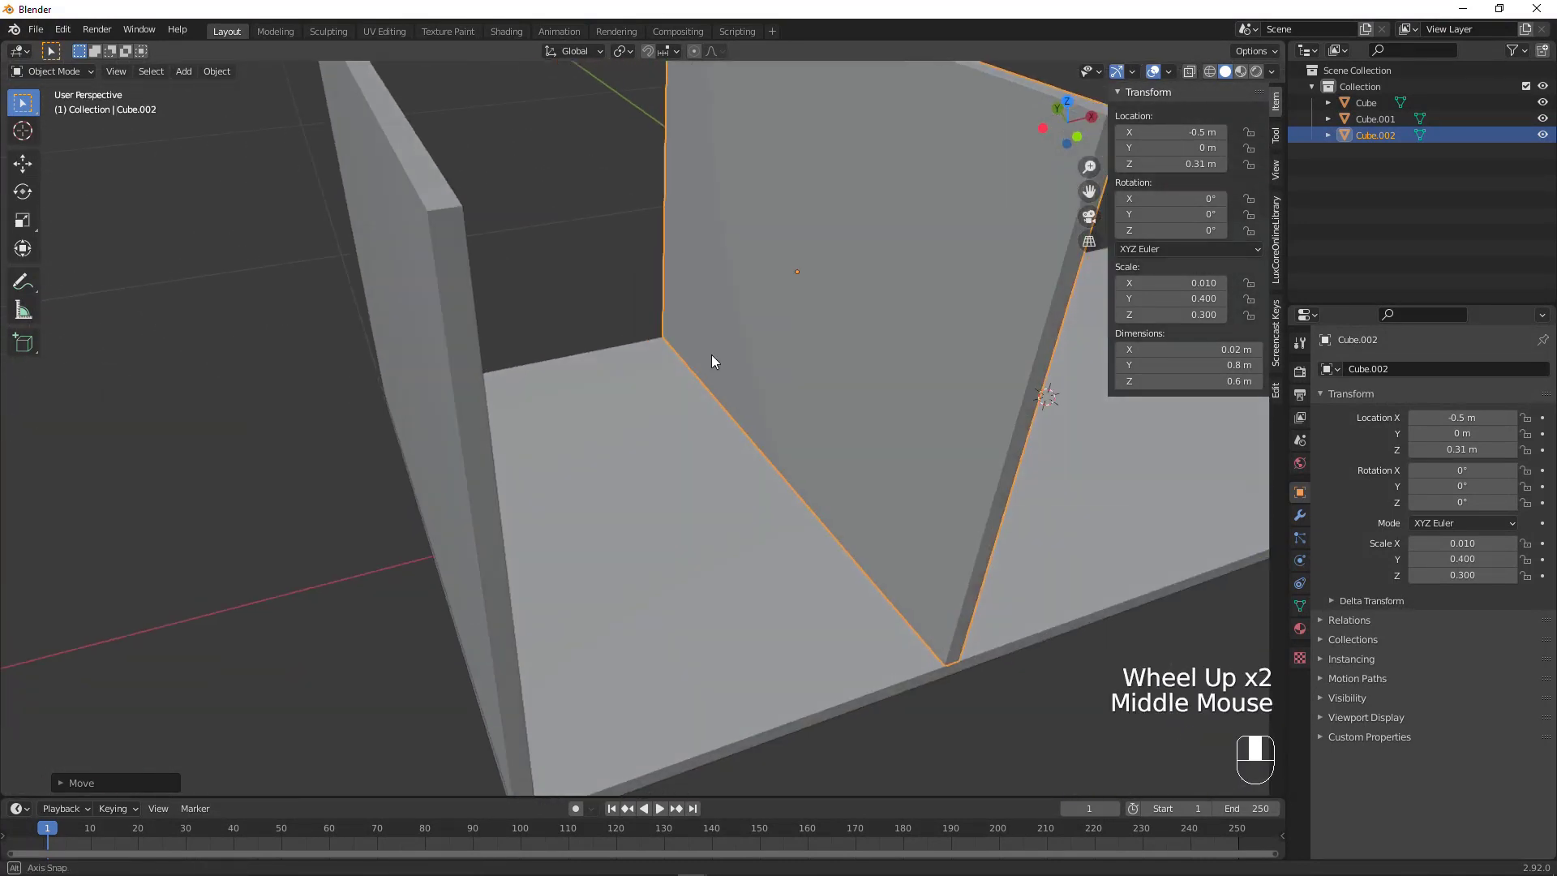
{"action": "scroll", "coordinate": [766, 351], "scroll_direction": "up", "scroll_amount": 1}
{"action": "key", "text": "shift+d"}
{"action": "right_click", "coordinate": [838, 320]}
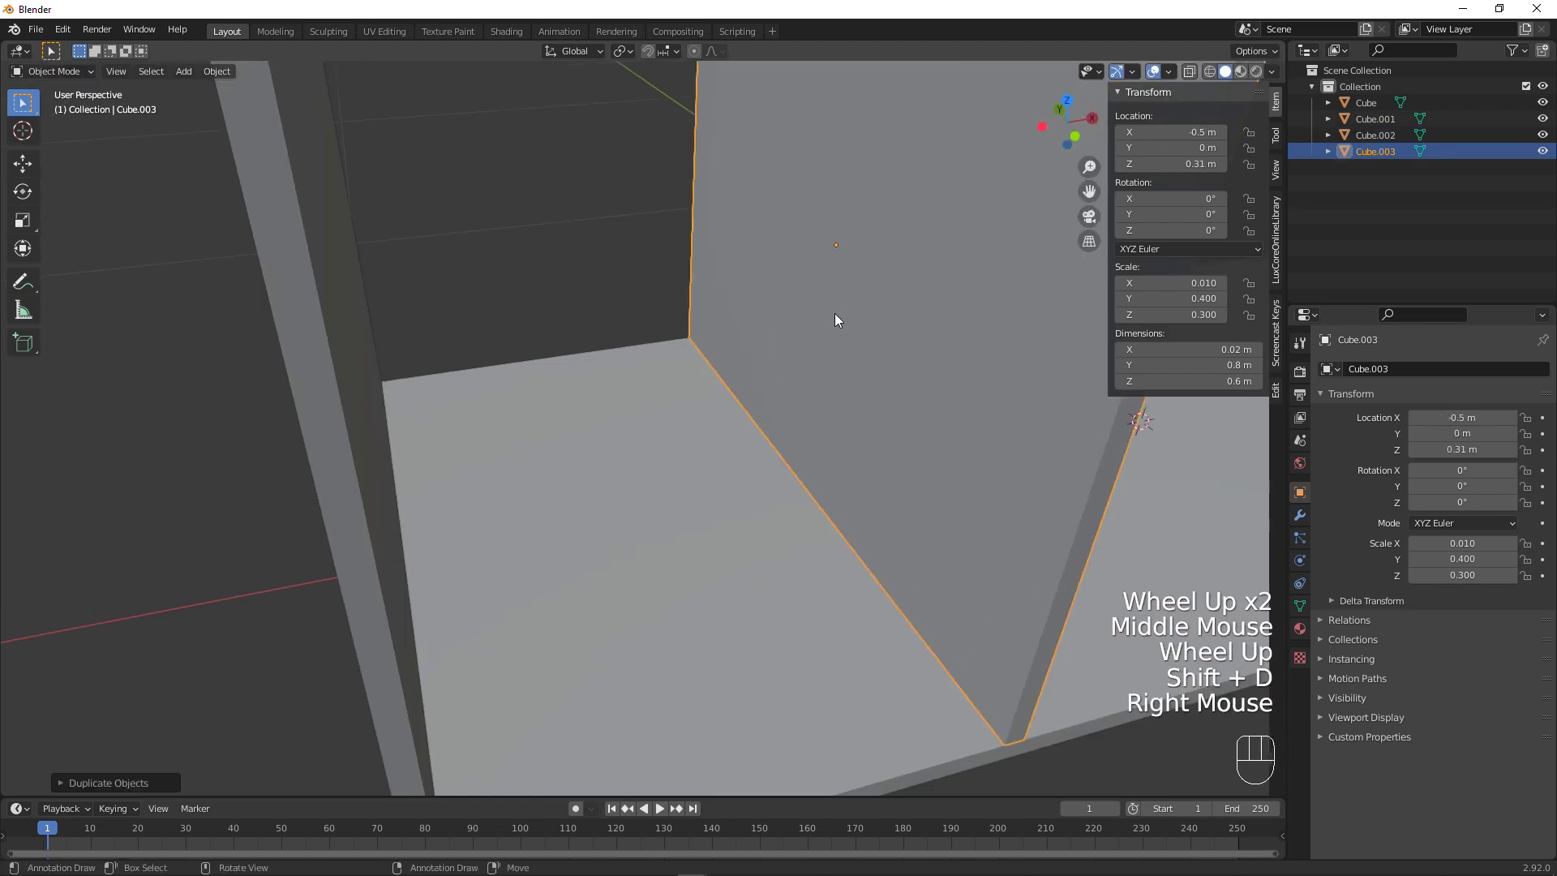
{"action": "key", "text": "r"}
{"action": "key", "text": "z"}
{"action": "key", "text": "KP_9"}
{"action": "key", "text": "KP_0"}
{"action": "key", "text": "Return"}
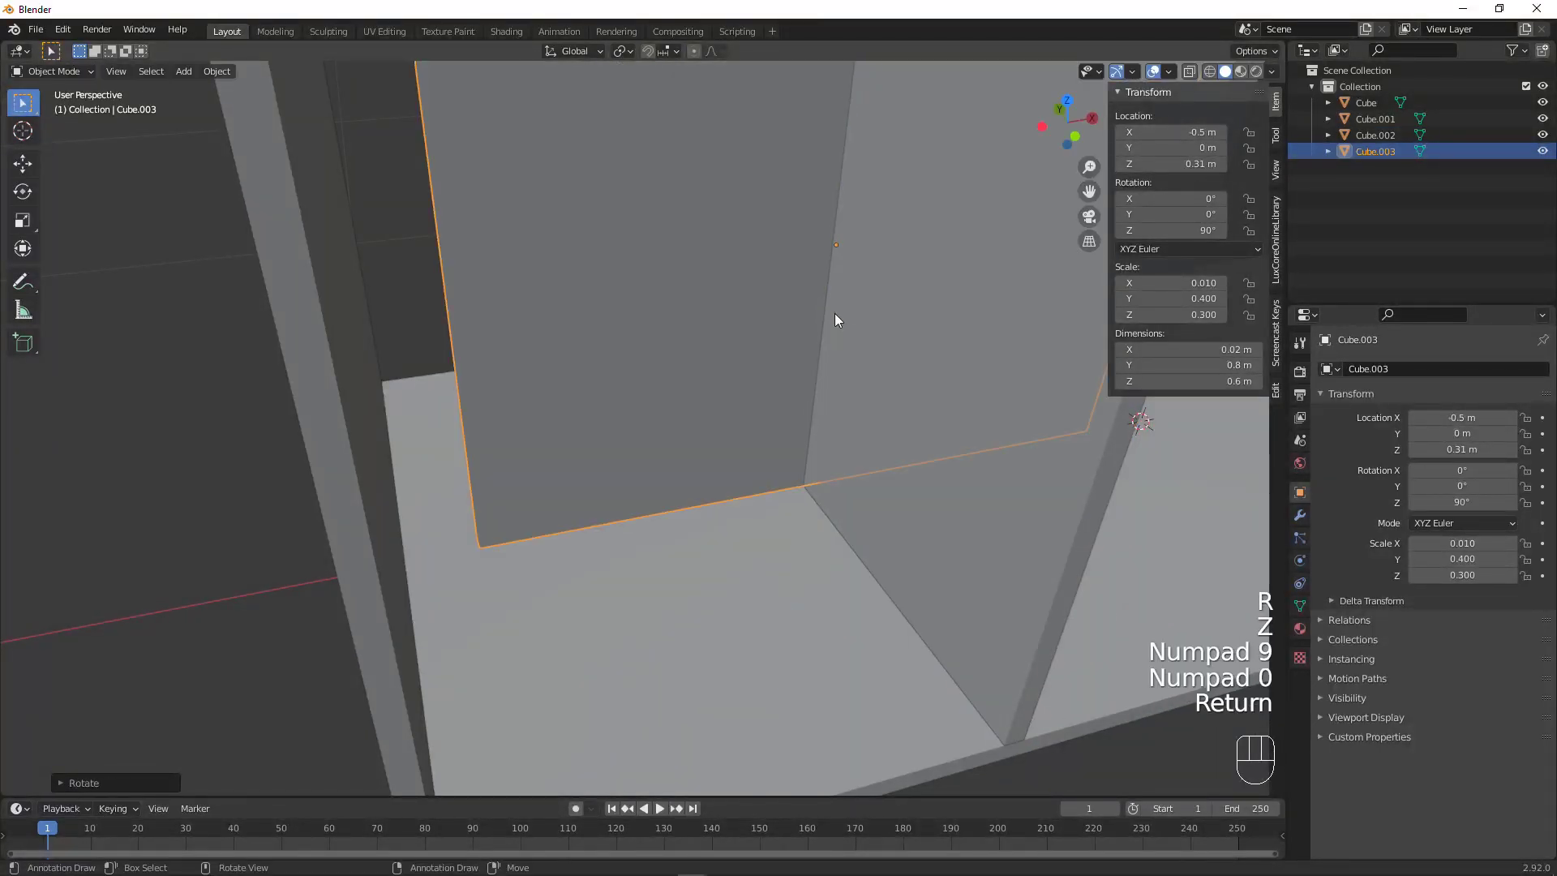
Move the crosswise panel along X with snapping to -0.73 m, between the outer side panel and the inner divider
{"action": "key", "text": "KP_1"}
{"action": "scroll", "coordinate": [801, 364], "scroll_direction": "down", "scroll_amount": 1}
{"action": "middle_click_drag", "start_coordinate": [801, 363], "coordinate": [804, 488], "text": "shift"}
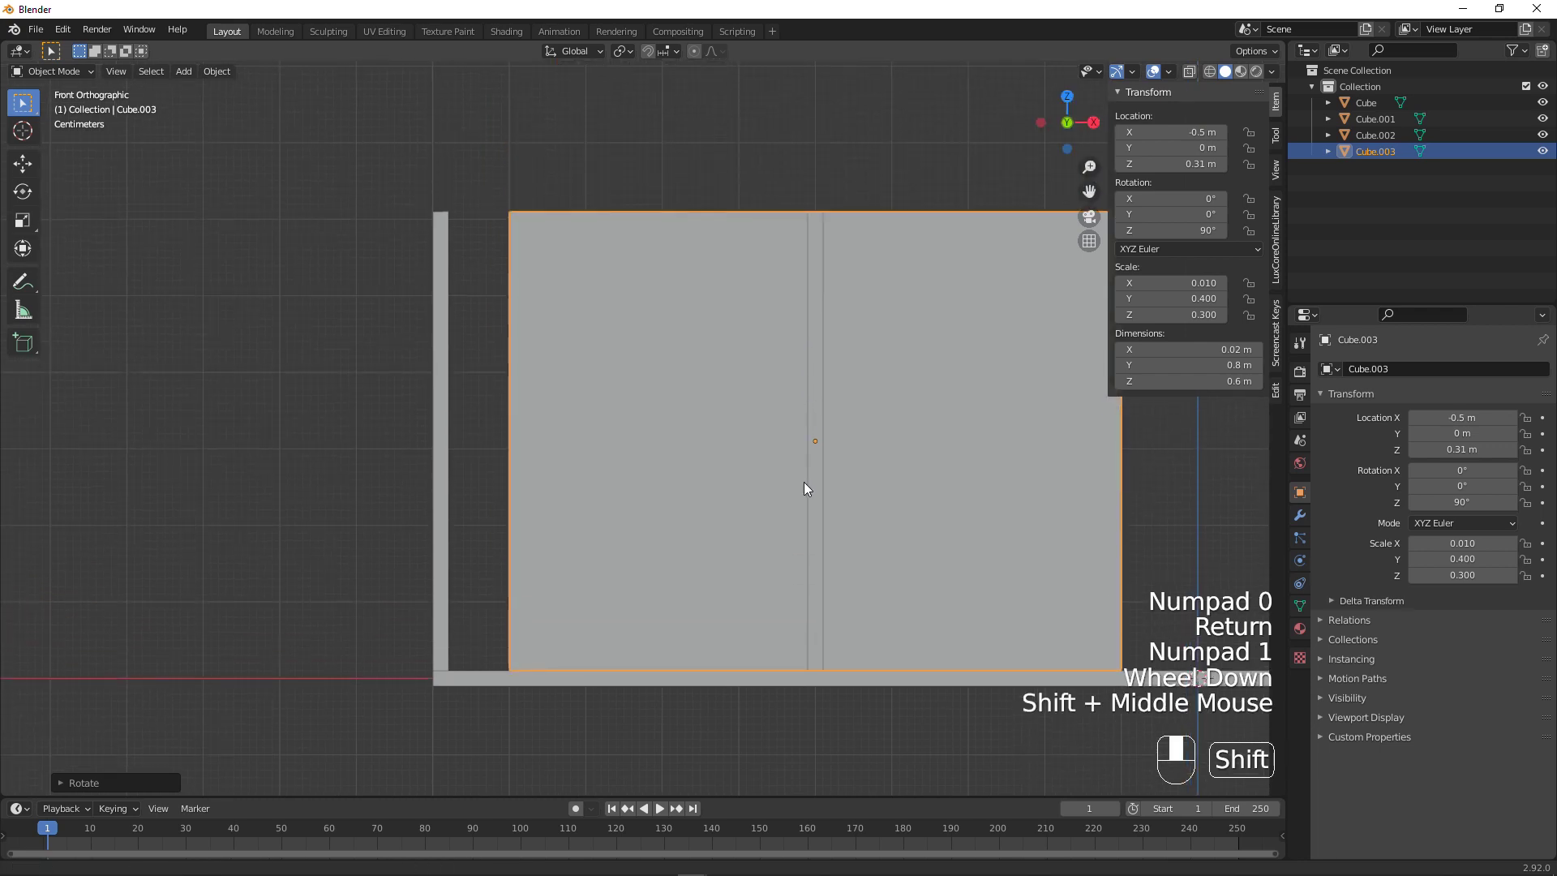
{"action": "key", "text": "x"}
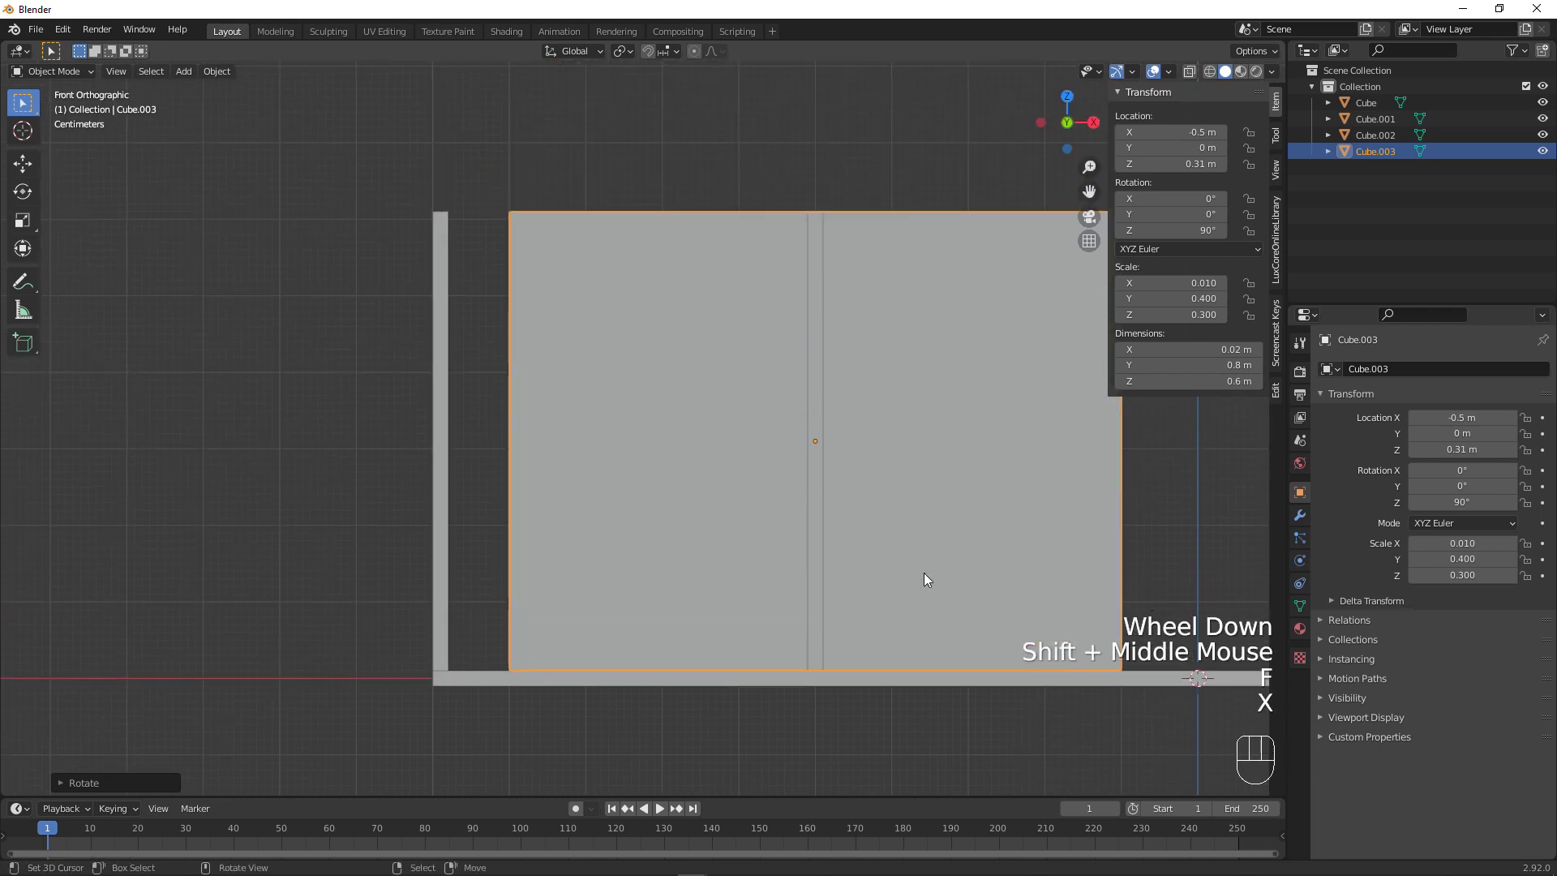
{"action": "key", "text": "g"}
{"action": "key", "text": "x"}
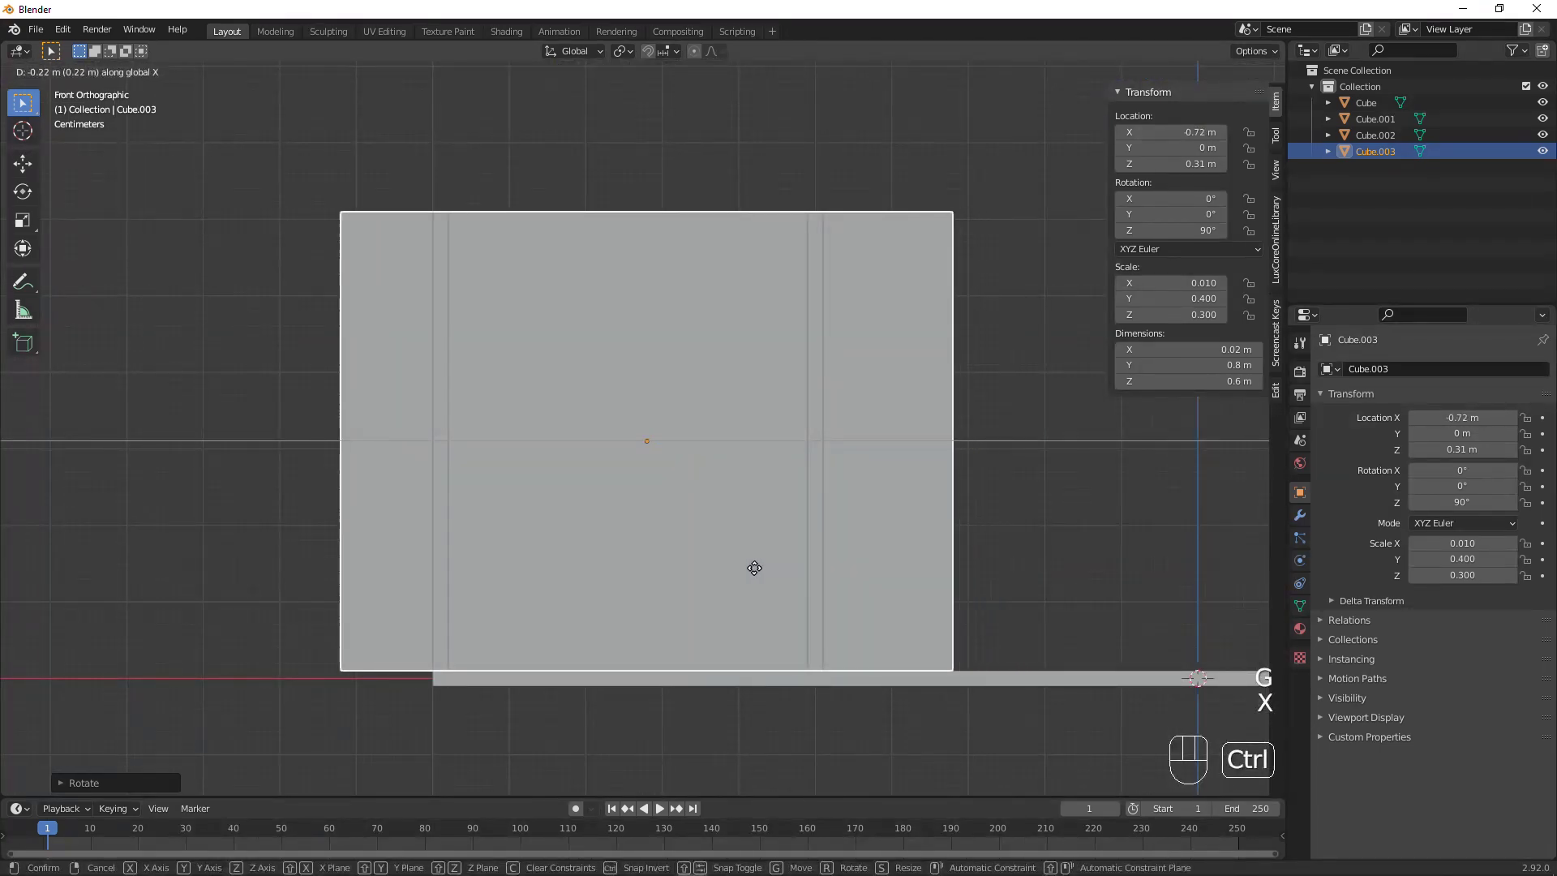
{"action": "left_click", "coordinate": [751, 568], "text": "ctrl"}
Scale the crosswise panel along global X by 0.6 with snapping to narrow it to 0.48 m
{"action": "key", "text": "s"}
{"action": "key", "text": "y"}
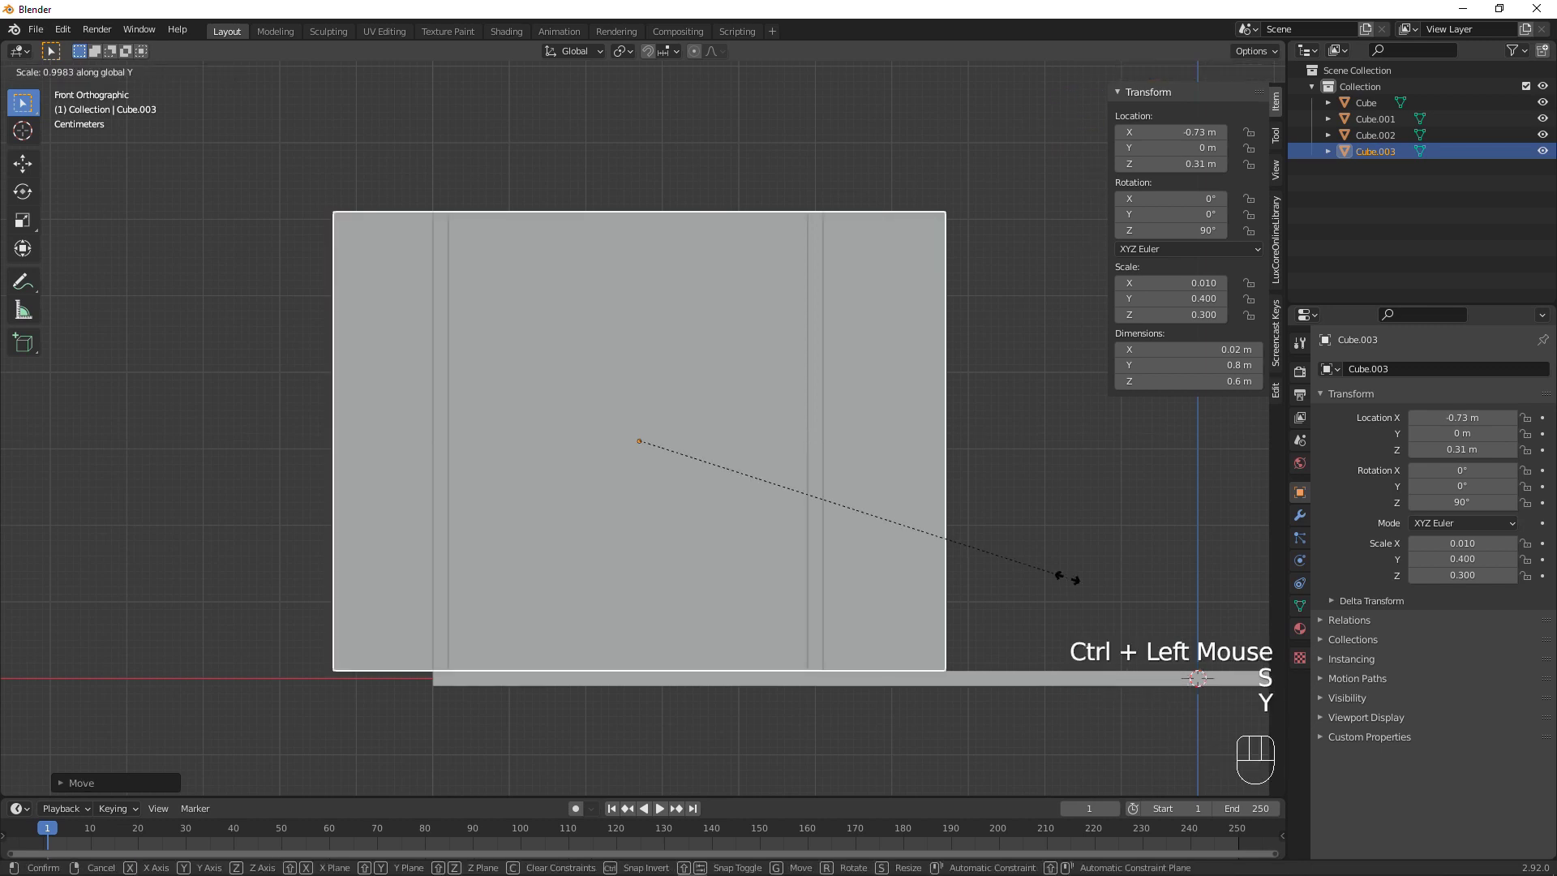
{"action": "key", "text": "x"}
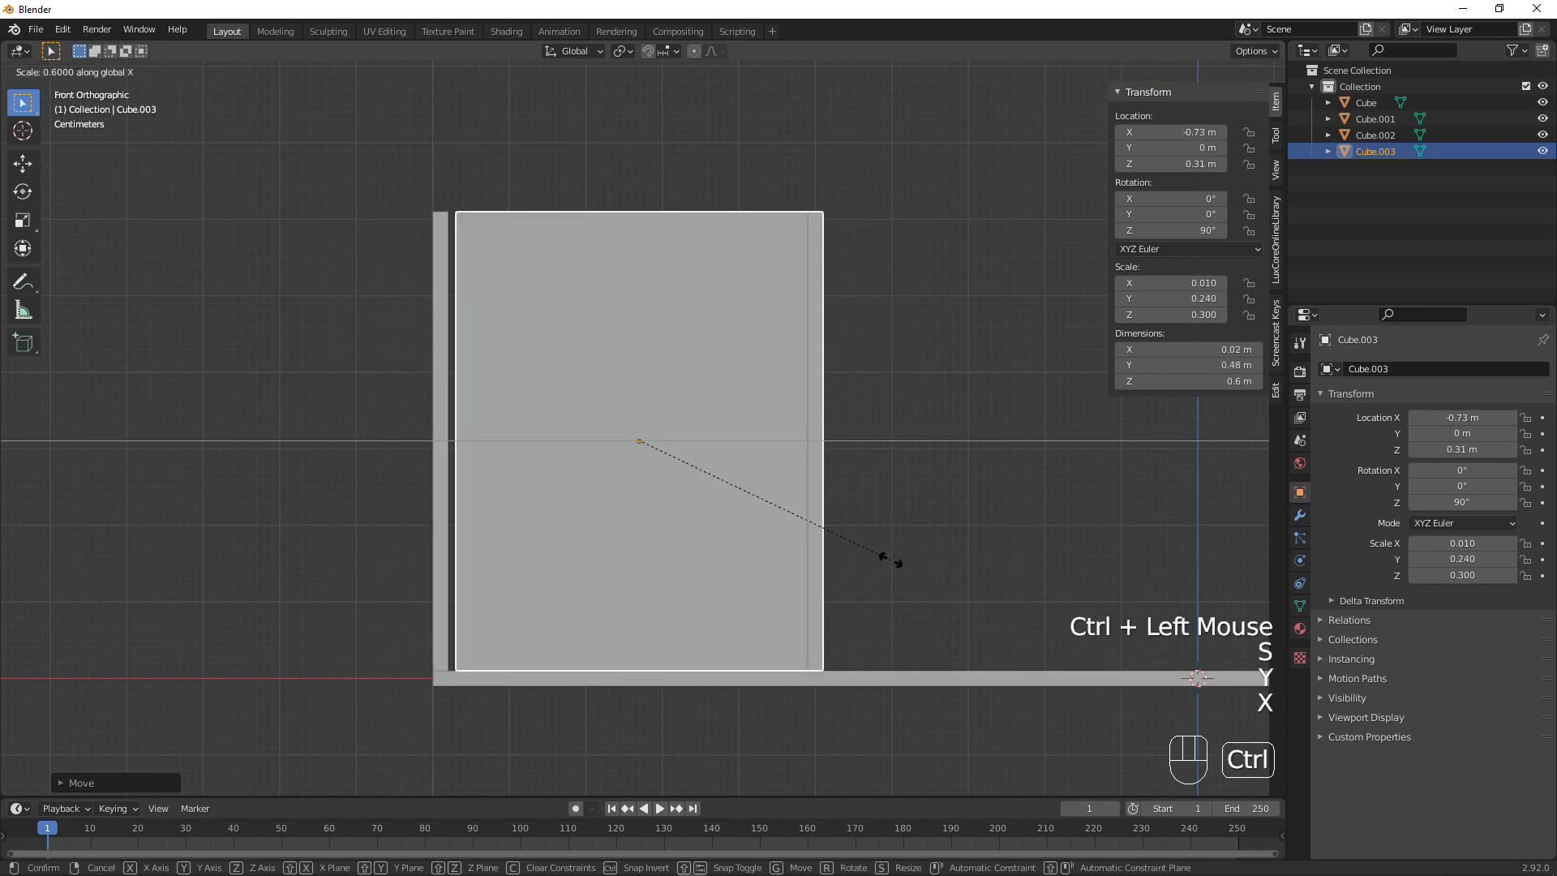
{"action": "left_click", "coordinate": [888, 559], "text": "ctrl"}
Turn on snapping and set the snap target to Face
{"action": "scroll", "coordinate": [871, 556], "scroll_direction": "up", "scroll_amount": 1}
{"action": "scroll", "coordinate": [867, 539], "scroll_direction": "up", "scroll_amount": 1}
{"action": "scroll", "coordinate": [865, 528], "scroll_direction": "down", "scroll_amount": 1}
{"action": "middle_click_drag", "start_coordinate": [865, 527], "coordinate": [838, 468]}
{"action": "scroll", "coordinate": [840, 567], "scroll_direction": "up", "scroll_amount": 1}
{"action": "scroll", "coordinate": [700, 511], "scroll_direction": "down", "scroll_amount": 2}
{"action": "middle_click_drag", "start_coordinate": [700, 510], "coordinate": [587, 381]}
{"action": "scroll", "coordinate": [587, 381], "scroll_direction": "up", "scroll_amount": 2}
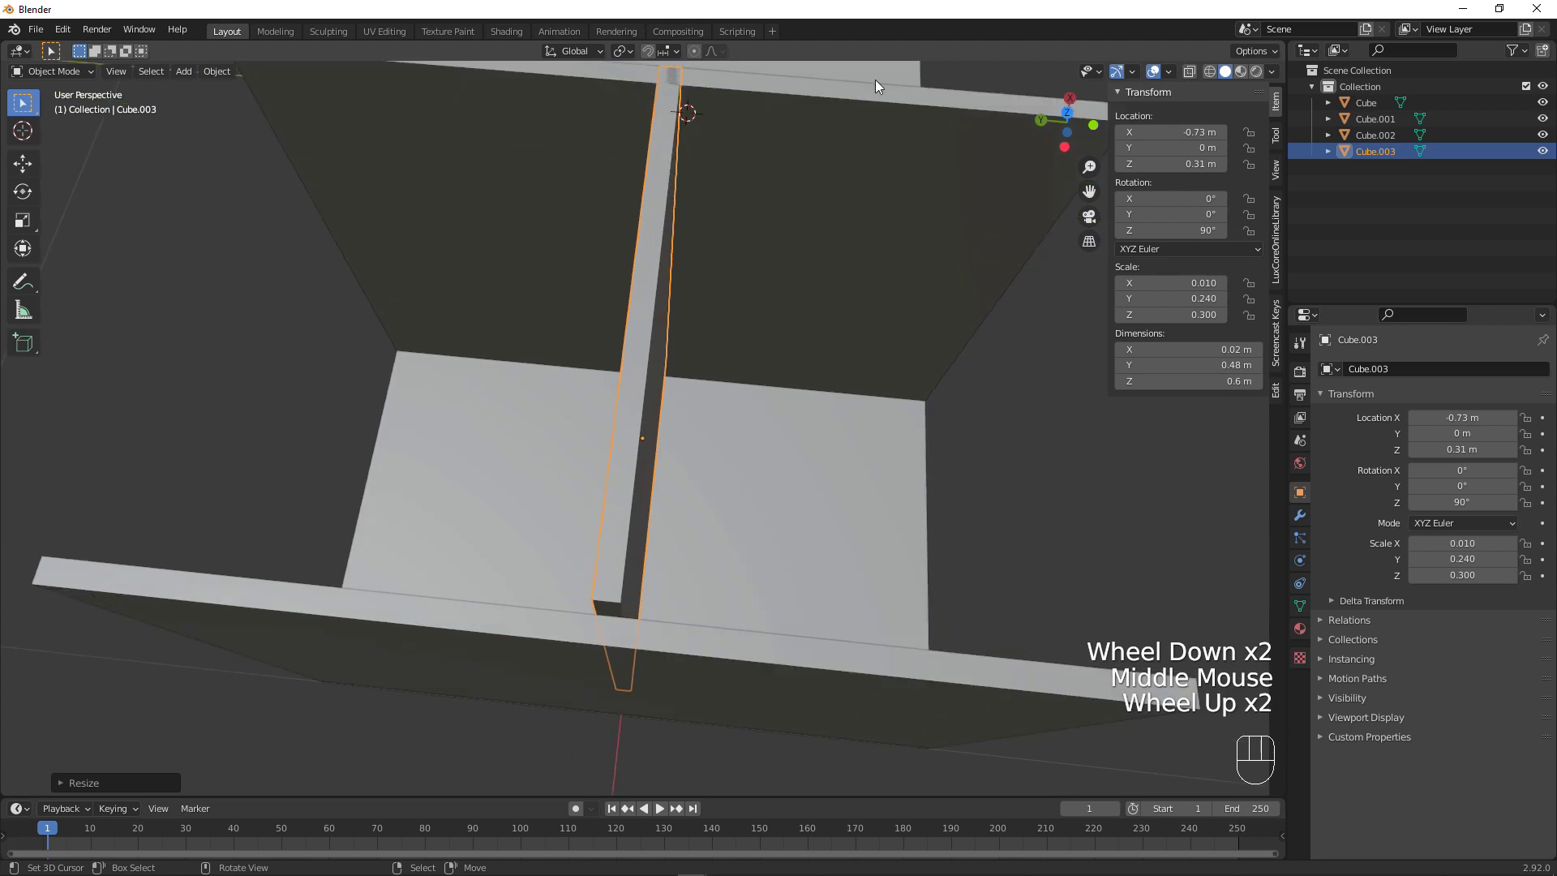
{"action": "left_click", "coordinate": [648, 51]}
{"action": "left_click", "coordinate": [665, 50]}
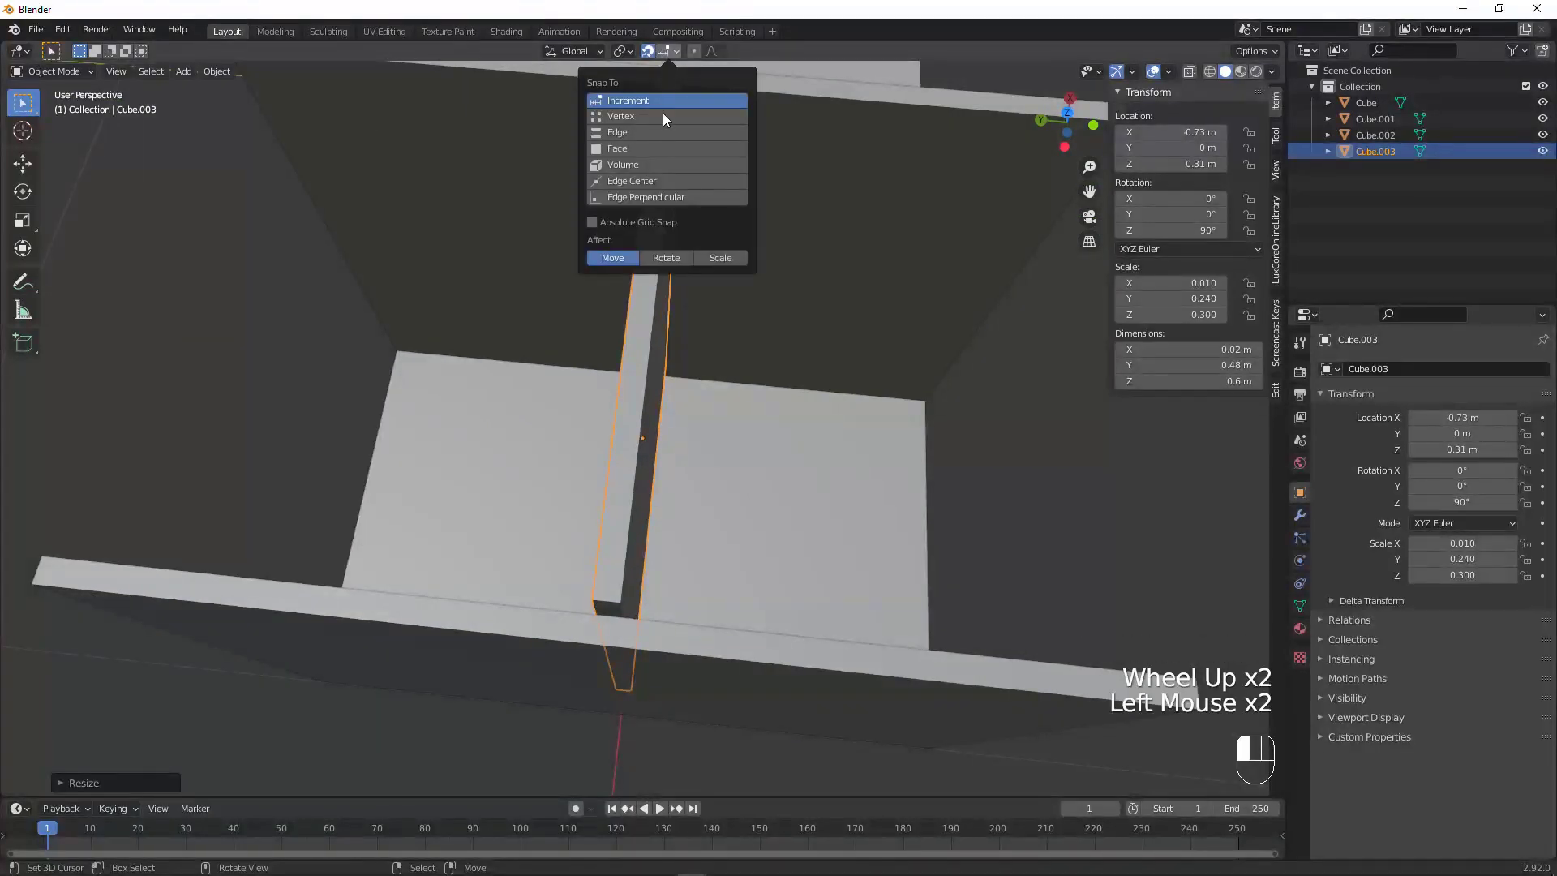
{"action": "left_click", "coordinate": [653, 151]}
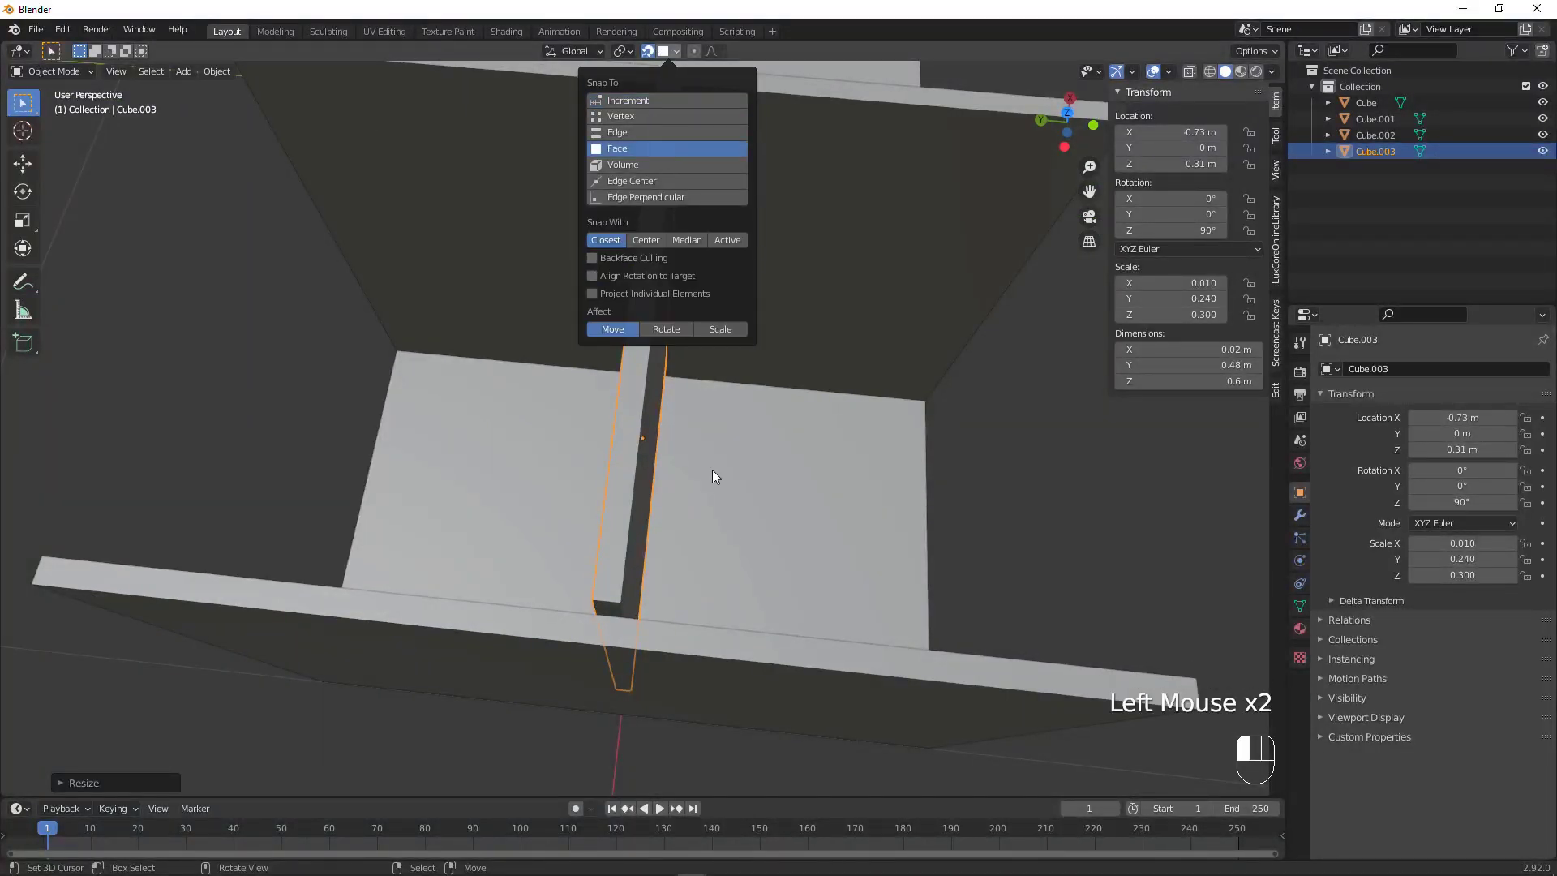
In face select mode, move the crosswise panel's outer end face along X and snap it to the outer side panel
{"action": "key", "text": "Tab"}
{"action": "right_click", "coordinate": [614, 614]}
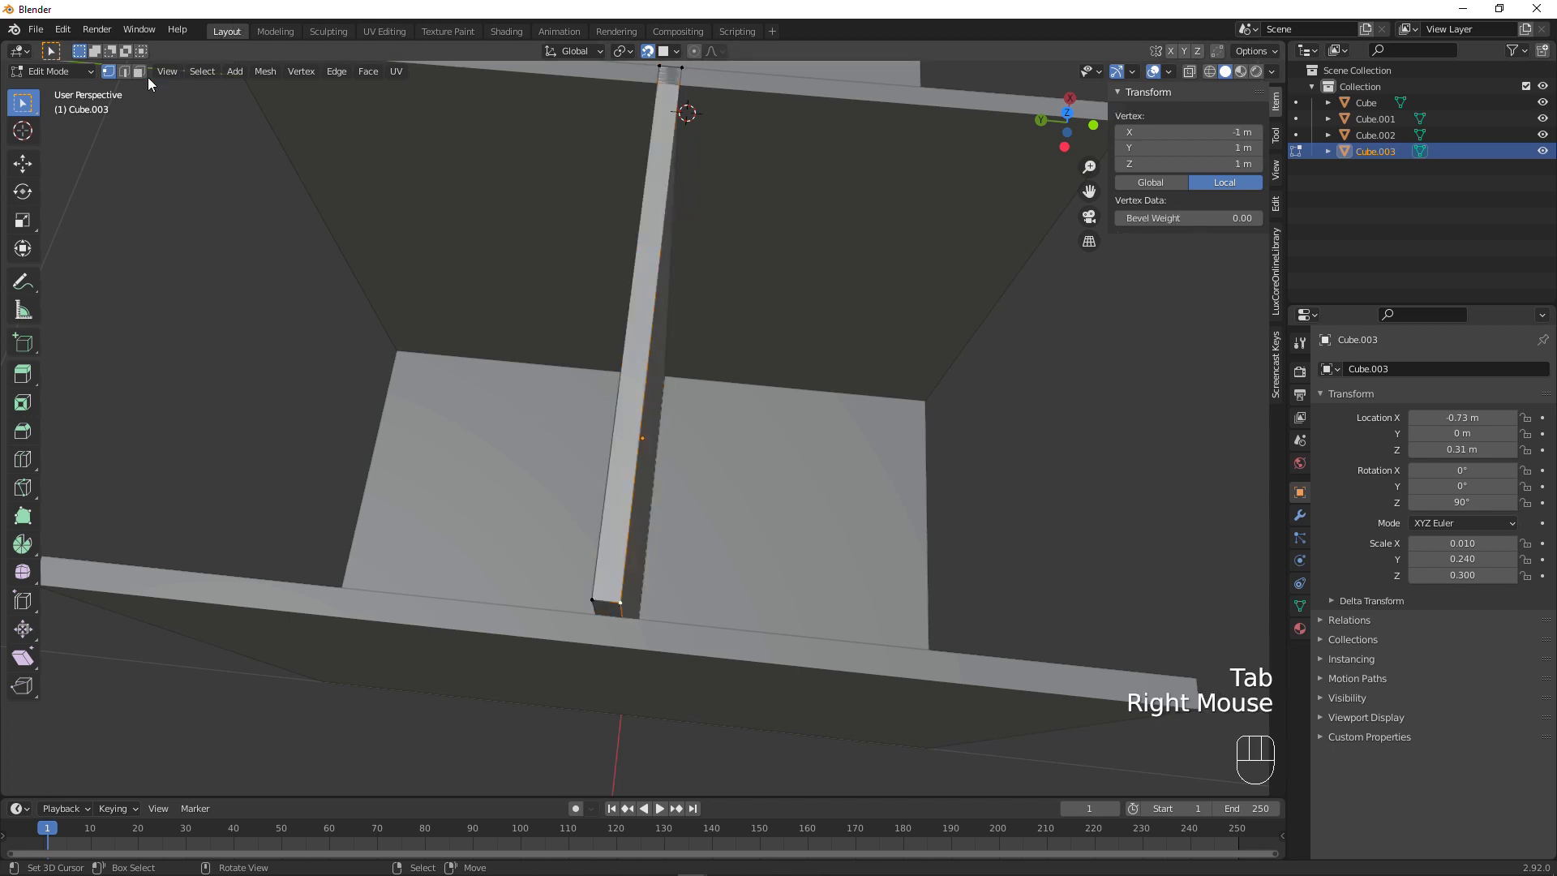
{"action": "left_click", "coordinate": [139, 72]}
{"action": "right_click", "coordinate": [610, 608]}
{"action": "middle_click_drag", "start_coordinate": [608, 619], "coordinate": [605, 535]}
{"action": "key", "text": "g"}
{"action": "key", "text": "x"}
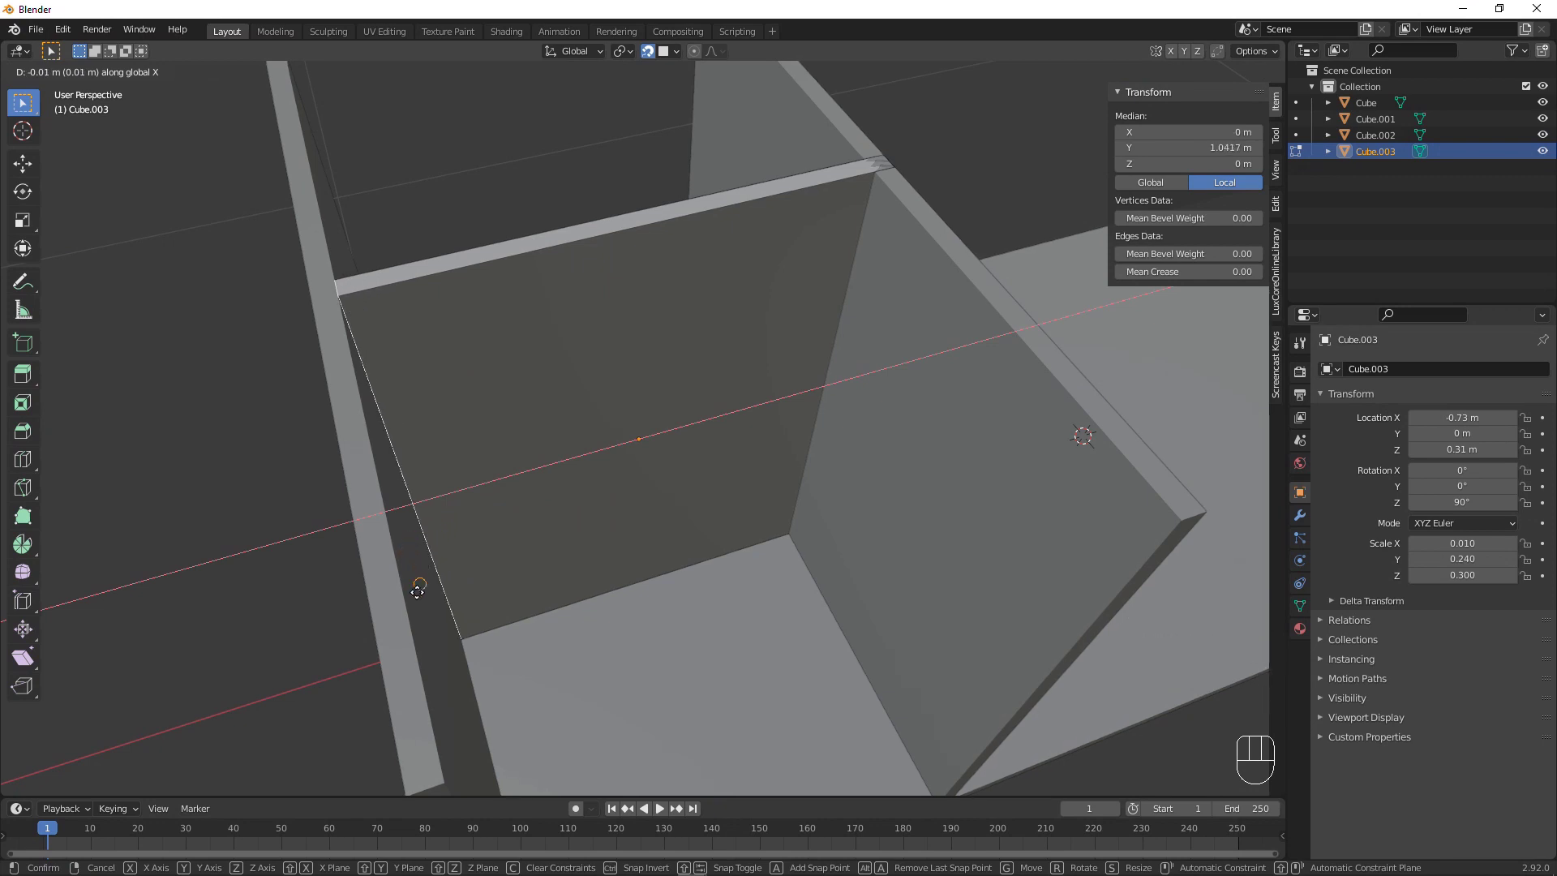
{"action": "left_click", "coordinate": [419, 583]}
Move the crosswise panel's opposite end face along X and snap it to the inner divider's face
{"action": "middle_click_drag", "start_coordinate": [510, 466], "coordinate": [371, 452]}
{"action": "right_click", "coordinate": [519, 486]}
{"action": "key", "text": "x"}
{"action": "left_click", "coordinate": [370, 455]}
{"action": "key", "text": "ctrl+z"}
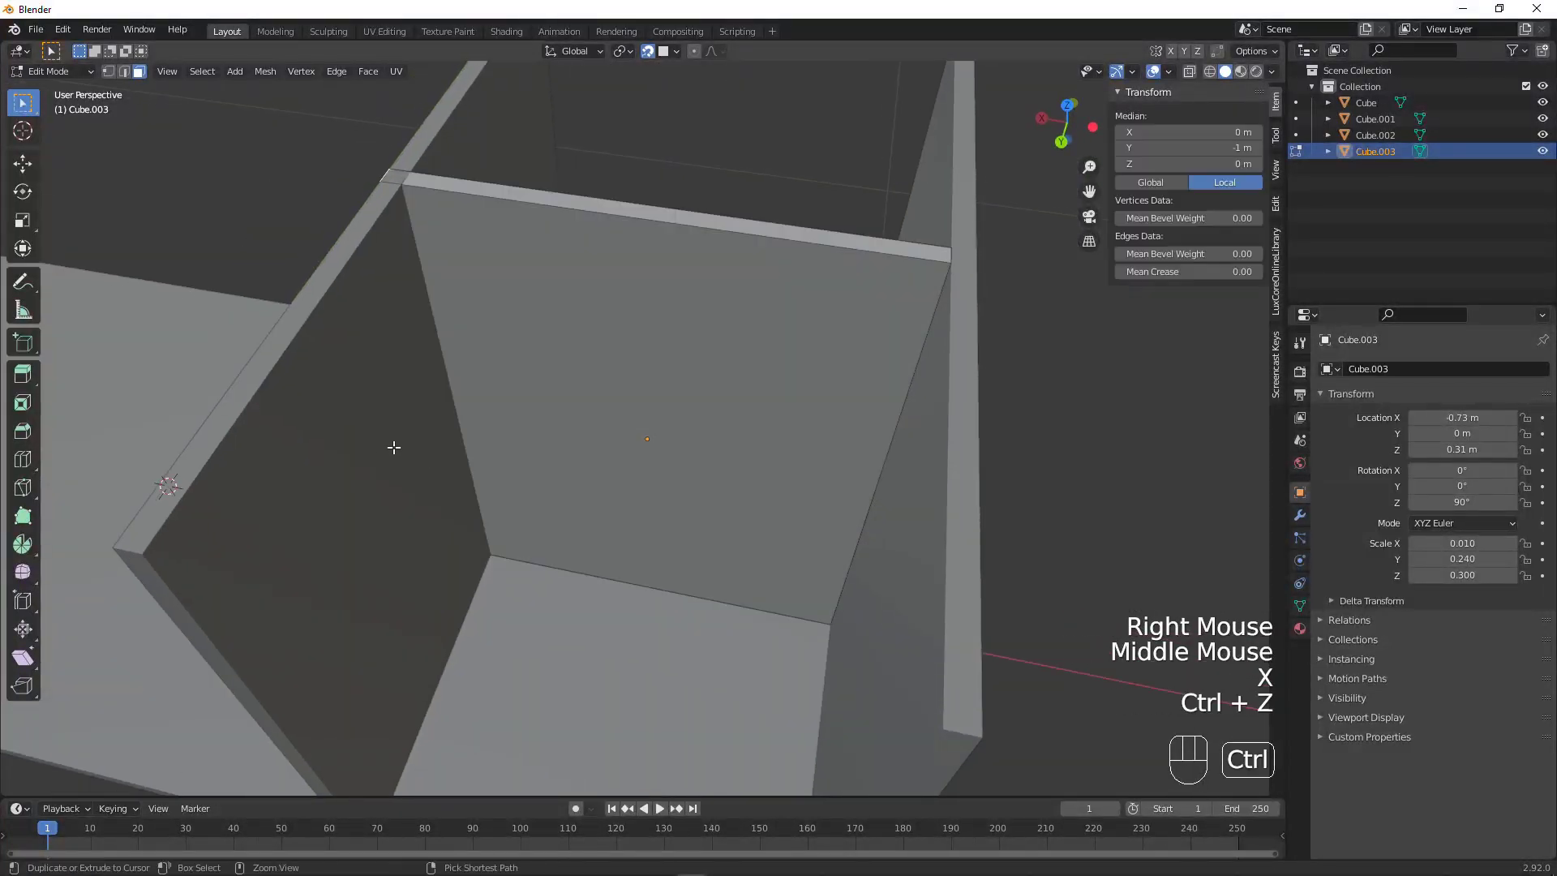
{"action": "key", "text": "g"}
{"action": "key", "text": "x"}
{"action": "left_click", "coordinate": [410, 418]}
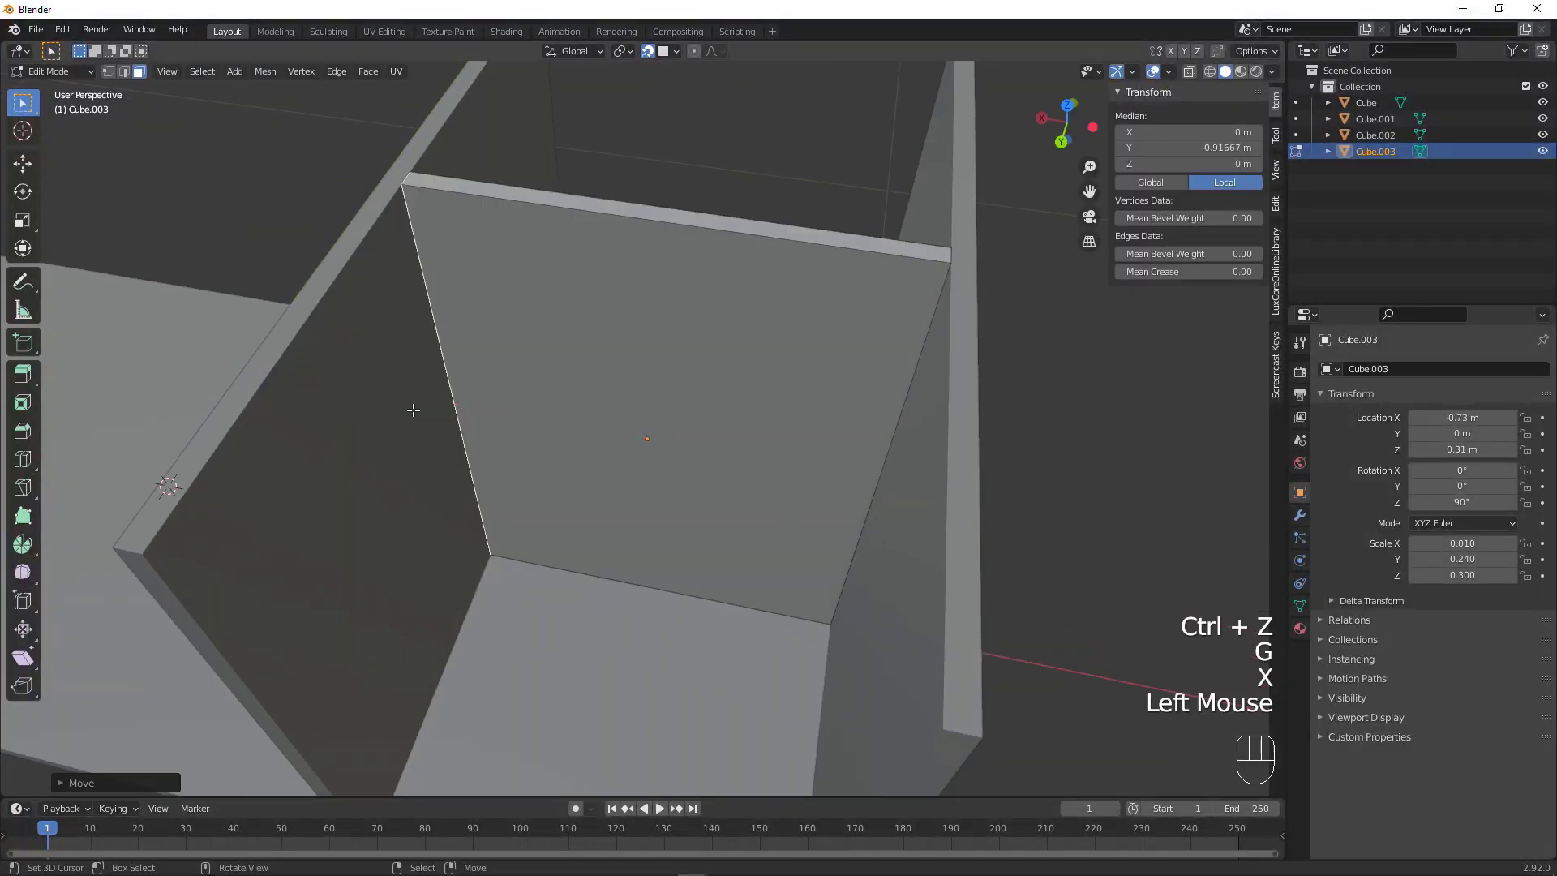
Return to Object Mode and set the crosswise panel's origin to its Center of Mass (Volume)
{"action": "key", "text": "Tab"}
{"action": "middle_click_drag", "start_coordinate": [573, 410], "coordinate": [604, 377]}
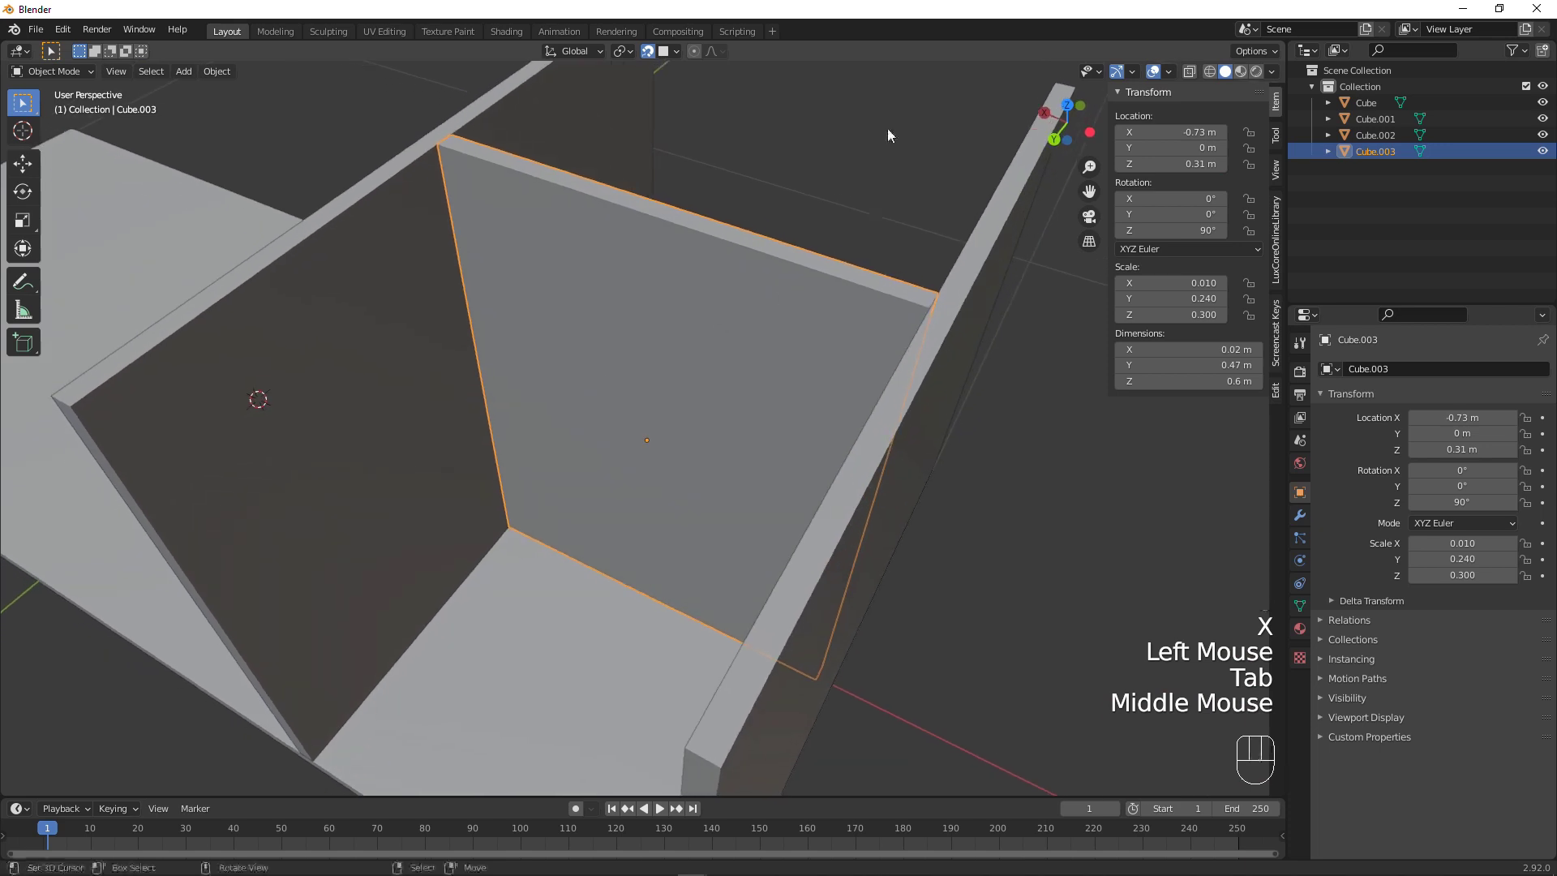
{"action": "key", "text": "F3"}
{"action": "type", "text": "set origi"}
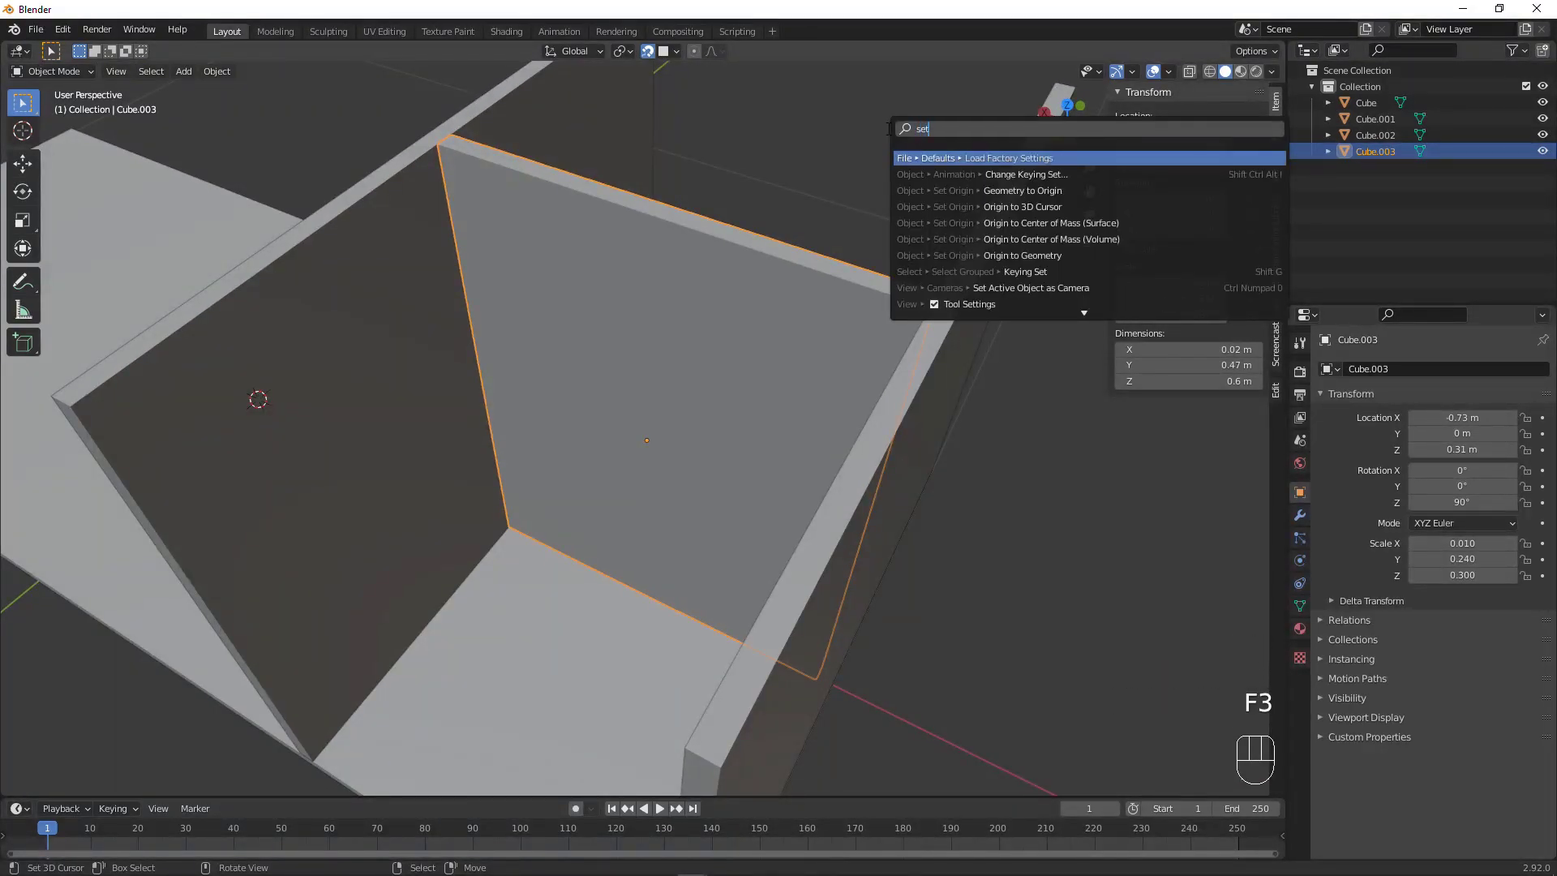
{"action": "key", "text": "Down"}
{"action": "key", "text": "Down"}
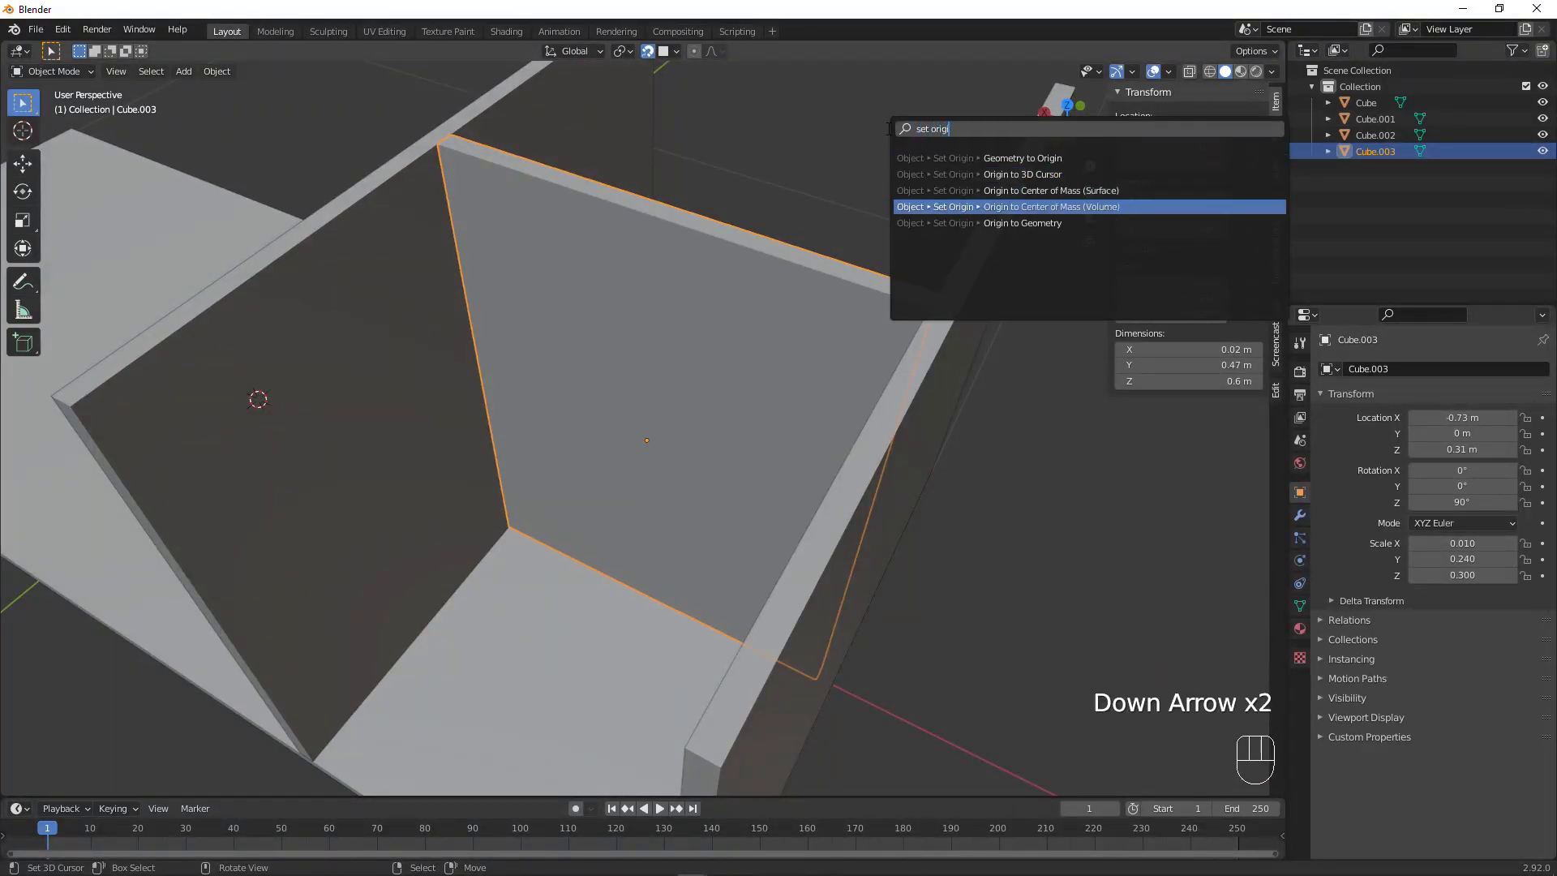
{"action": "key", "text": "Return"}
{"action": "middle_click_drag", "start_coordinate": [887, 128], "coordinate": [643, 428]}
{"action": "key", "text": "KP_1"}
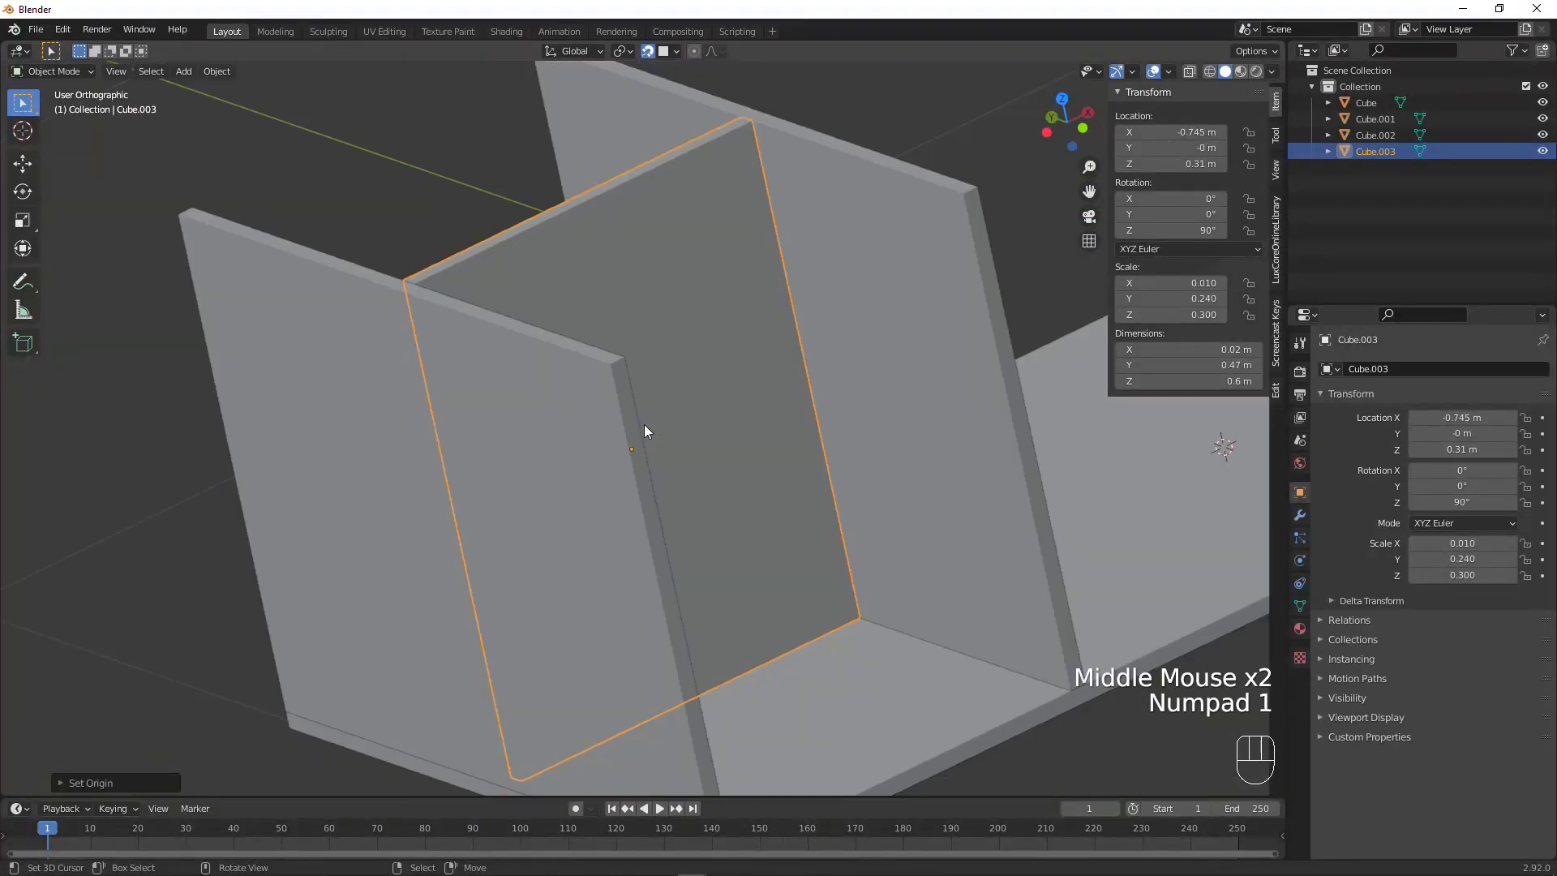
{"action": "key", "text": "KP_3"}
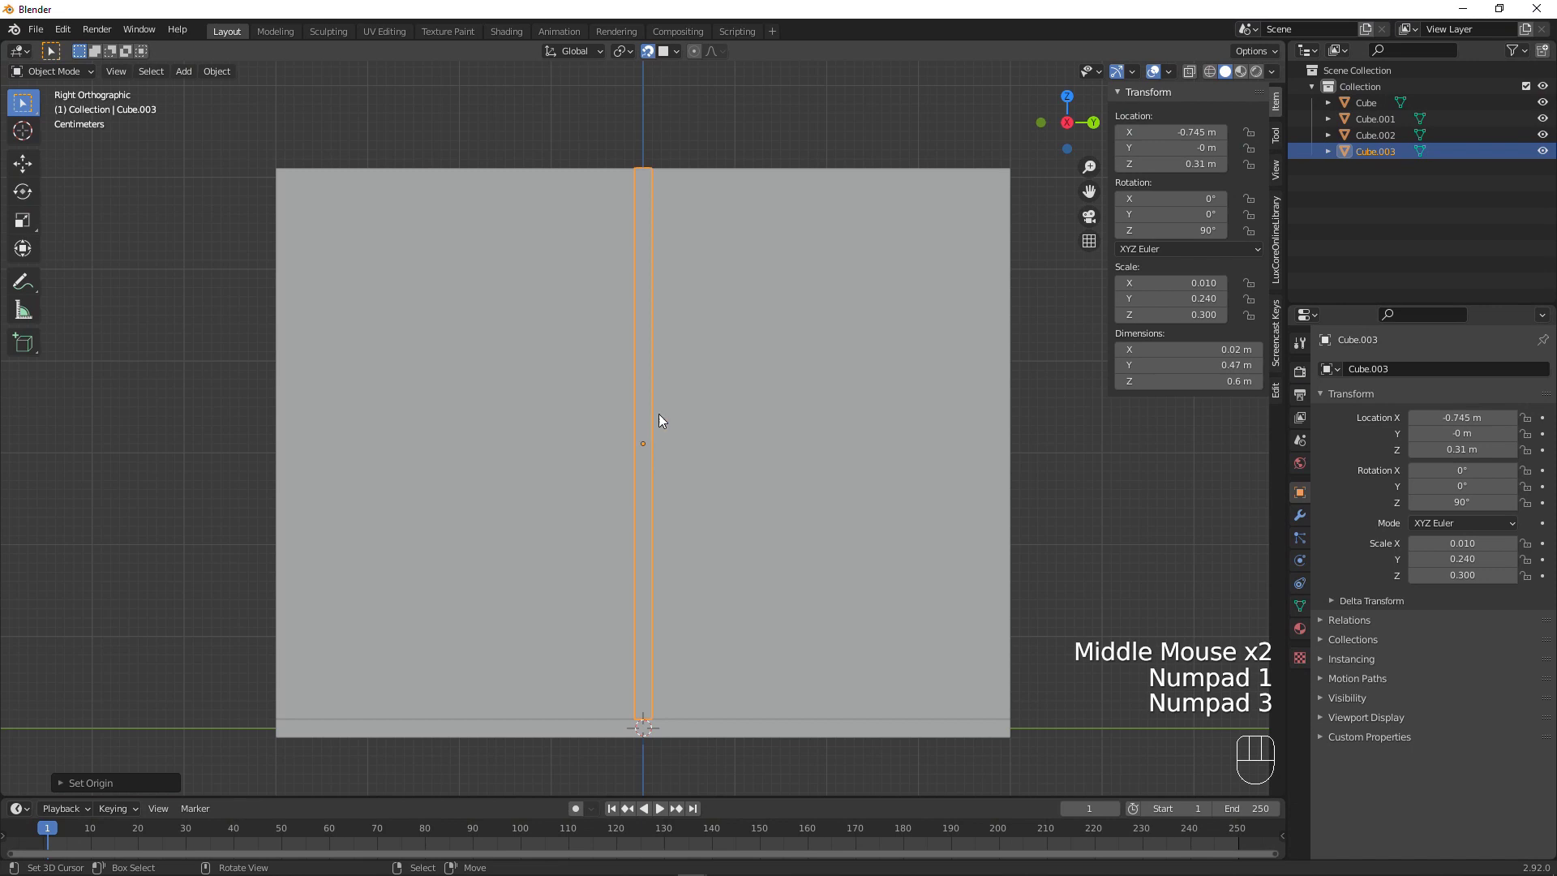
{"action": "scroll", "coordinate": [657, 426], "scroll_direction": "up", "scroll_amount": 1}
{"action": "key", "text": "g"}
{"action": "key", "text": "x"}
{"action": "key", "text": "y"}
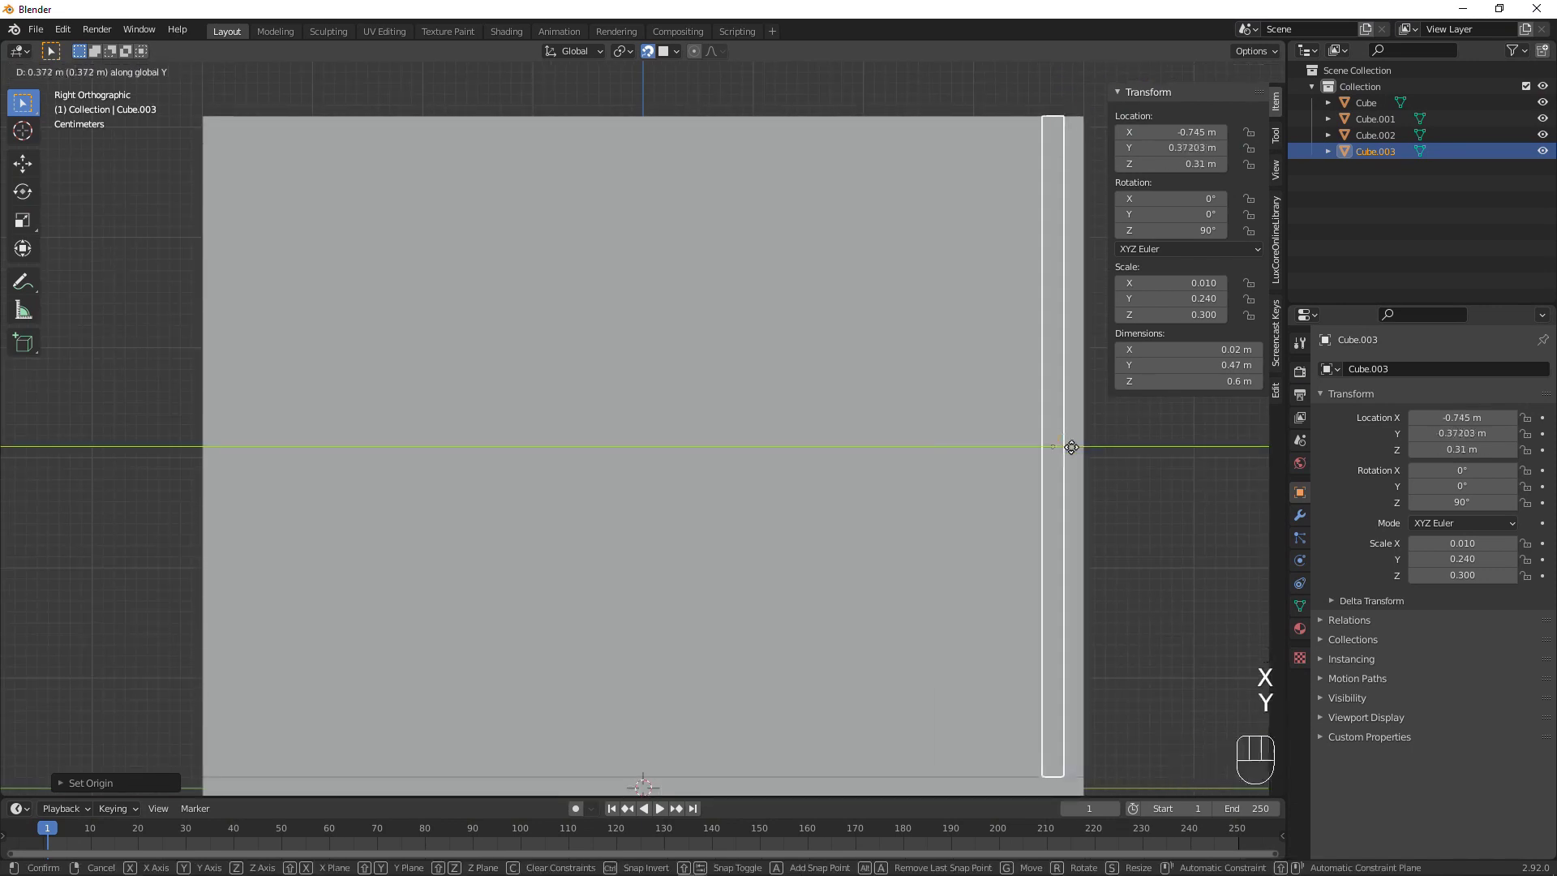
{"action": "right_click", "coordinate": [1064, 437]}
Turn off constant snapping, set the snap target to Increment and move the crosswise panel along Y to 0.39 m at the rear edge
{"action": "left_click", "coordinate": [651, 53]}
{"action": "left_click", "coordinate": [669, 52]}
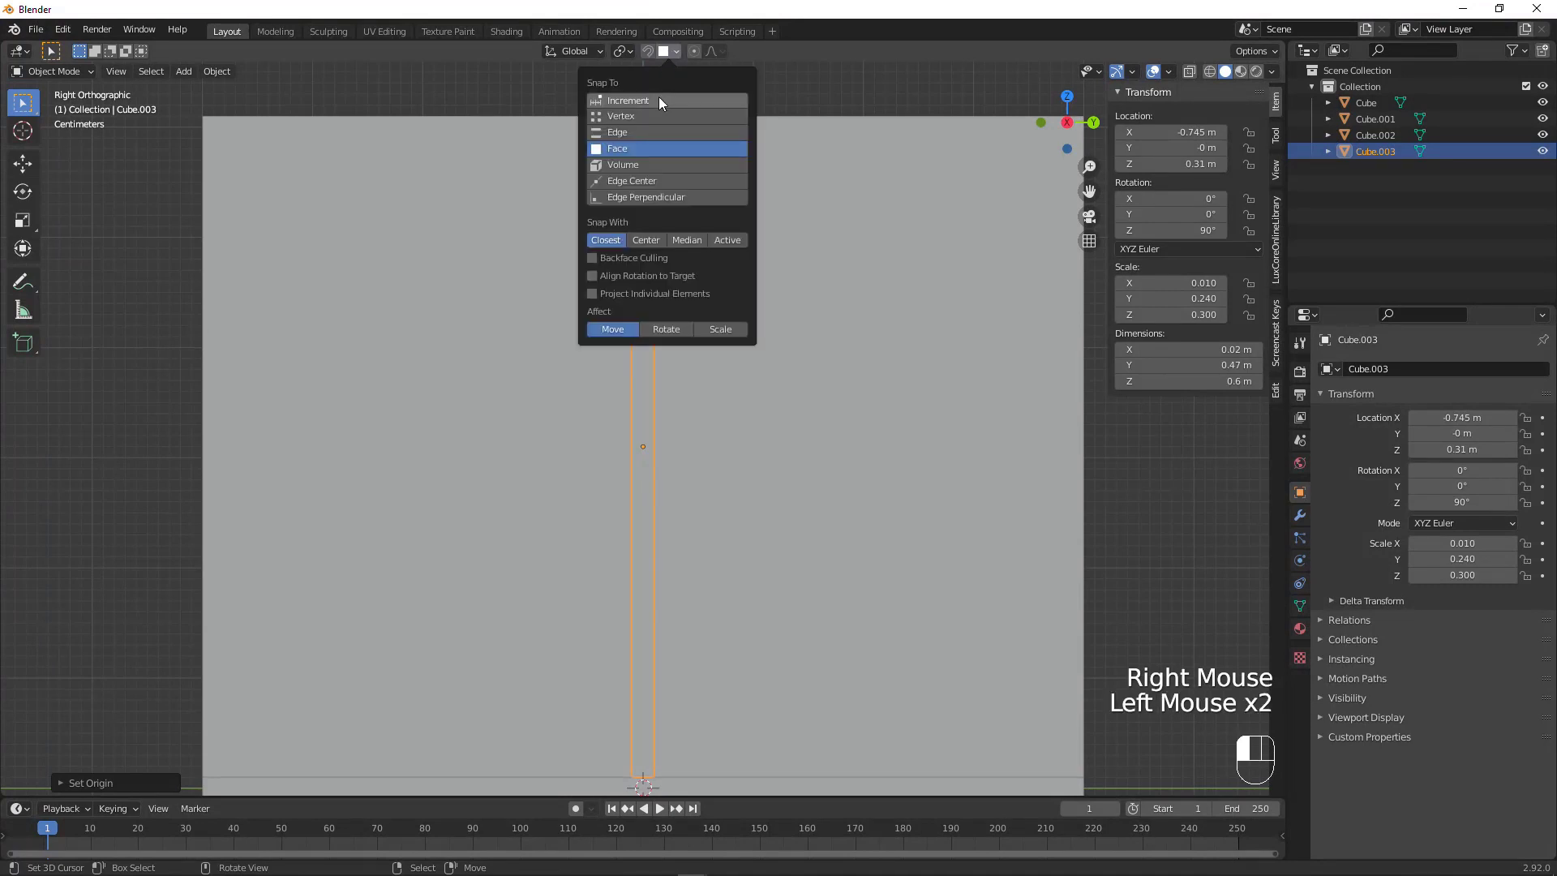
{"action": "left_click", "coordinate": [658, 97]}
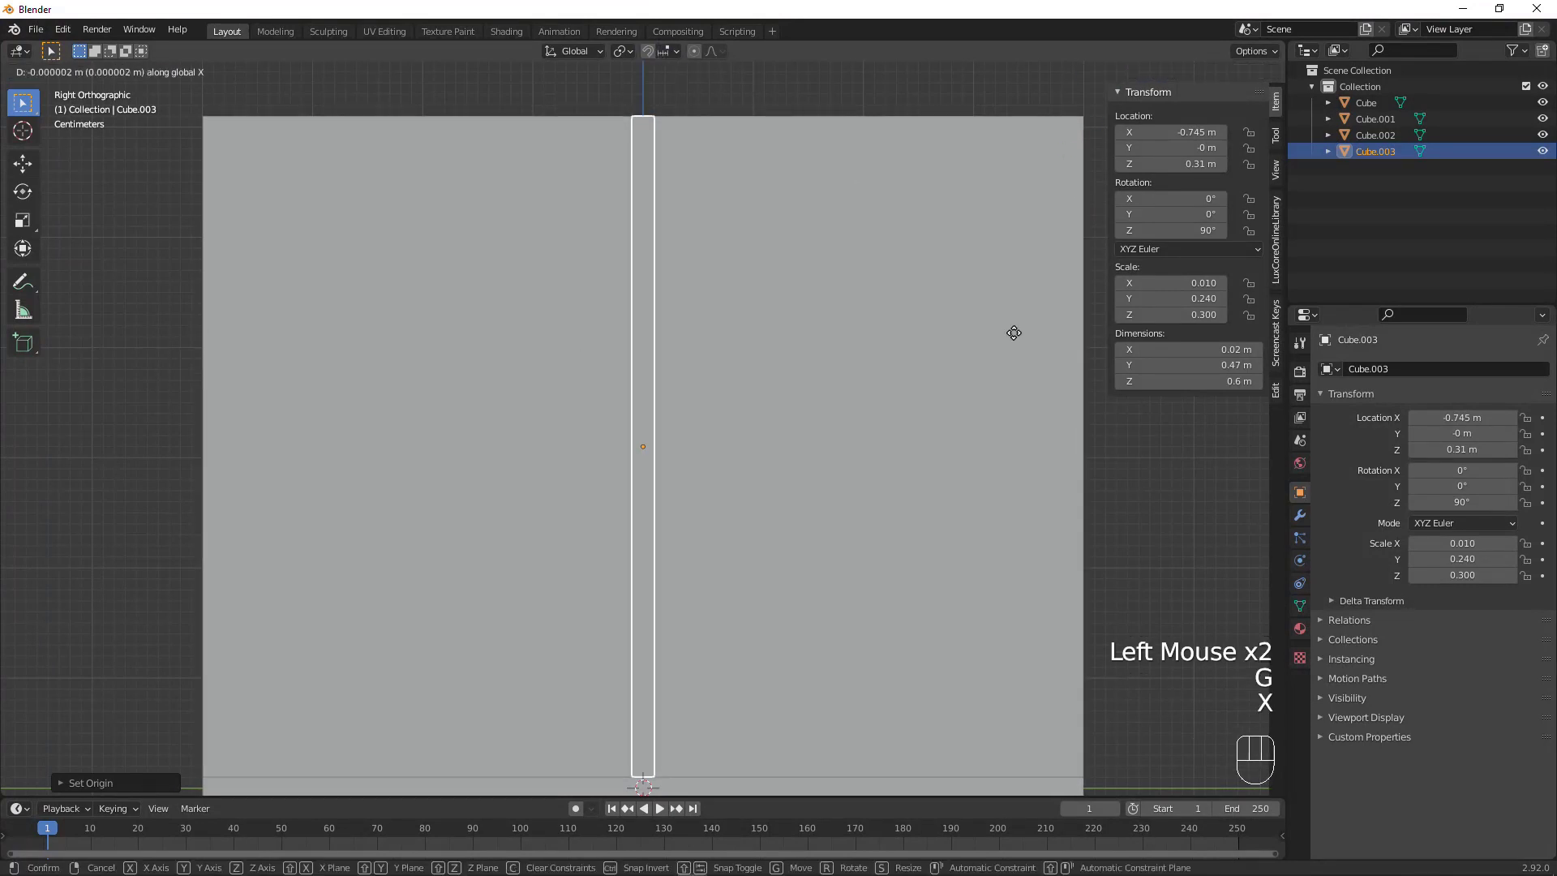
{"action": "key", "text": "y"}
{"action": "left_click", "coordinate": [95, 351], "text": "ctrl"}
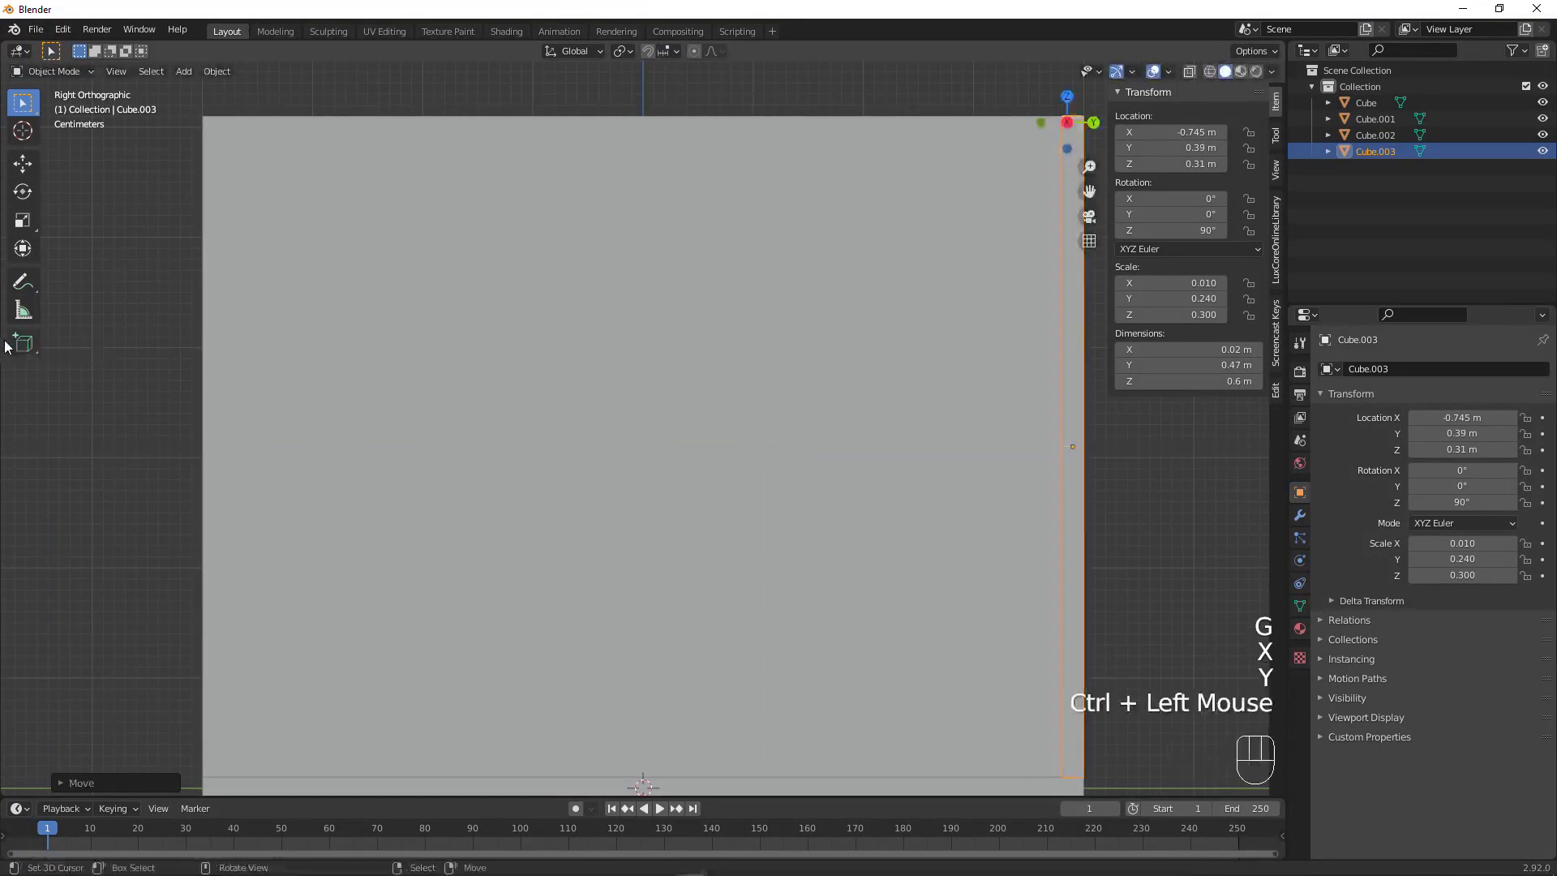
Duplicate the rear panel and move the copy along Y with snapping to -0.39 m as a front panel
{"action": "scroll", "coordinate": [209, 366], "scroll_direction": "down", "scroll_amount": 2}
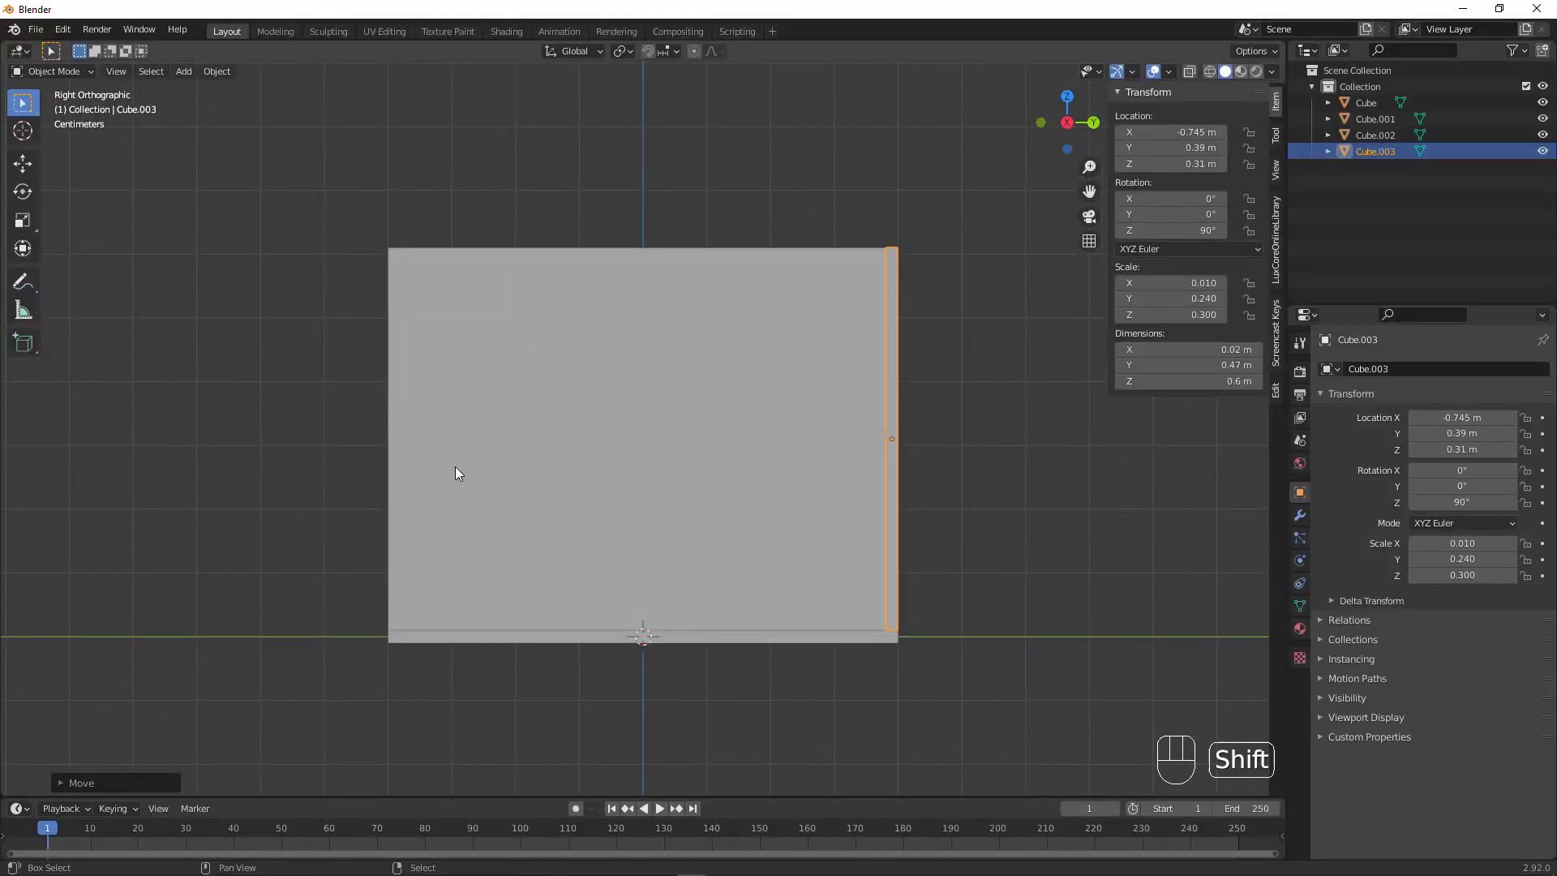
{"action": "key", "text": "shift+d"}
{"action": "right_click", "coordinate": [684, 438]}
{"action": "key", "text": "g"}
{"action": "key", "text": "x"}
{"action": "key", "text": "y"}
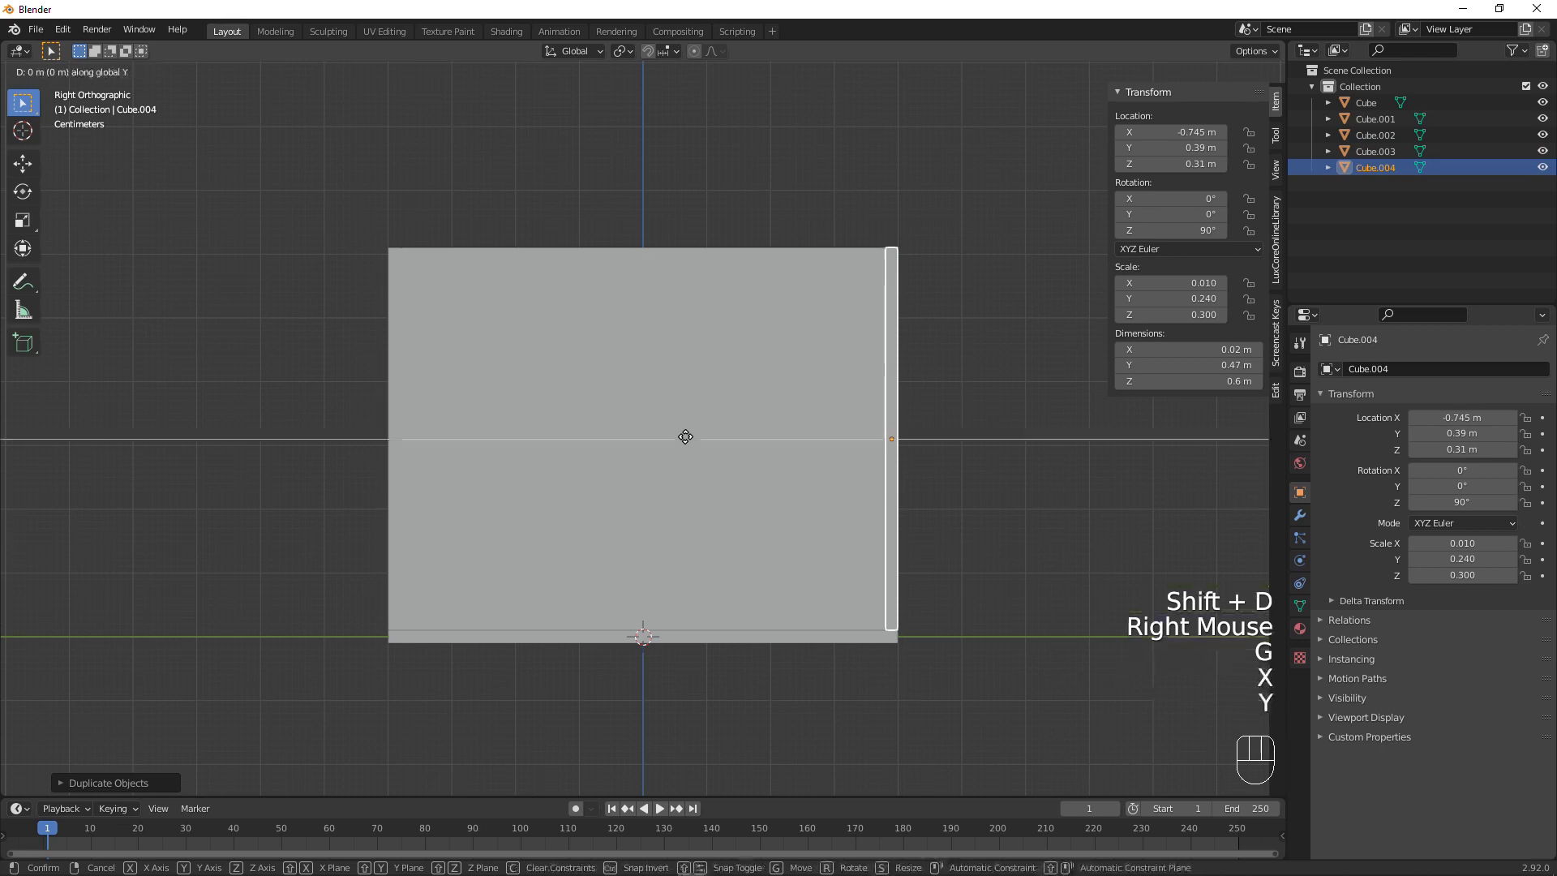
{"action": "left_click", "coordinate": [193, 444], "text": "ctrl"}
Add two evenly spaced horizontal loop cuts across the front panel in Edit Mode
{"action": "middle_click_drag", "start_coordinate": [229, 427], "coordinate": [471, 523]}
{"action": "key", "text": "KP_1"}
{"action": "key", "text": "Tab"}
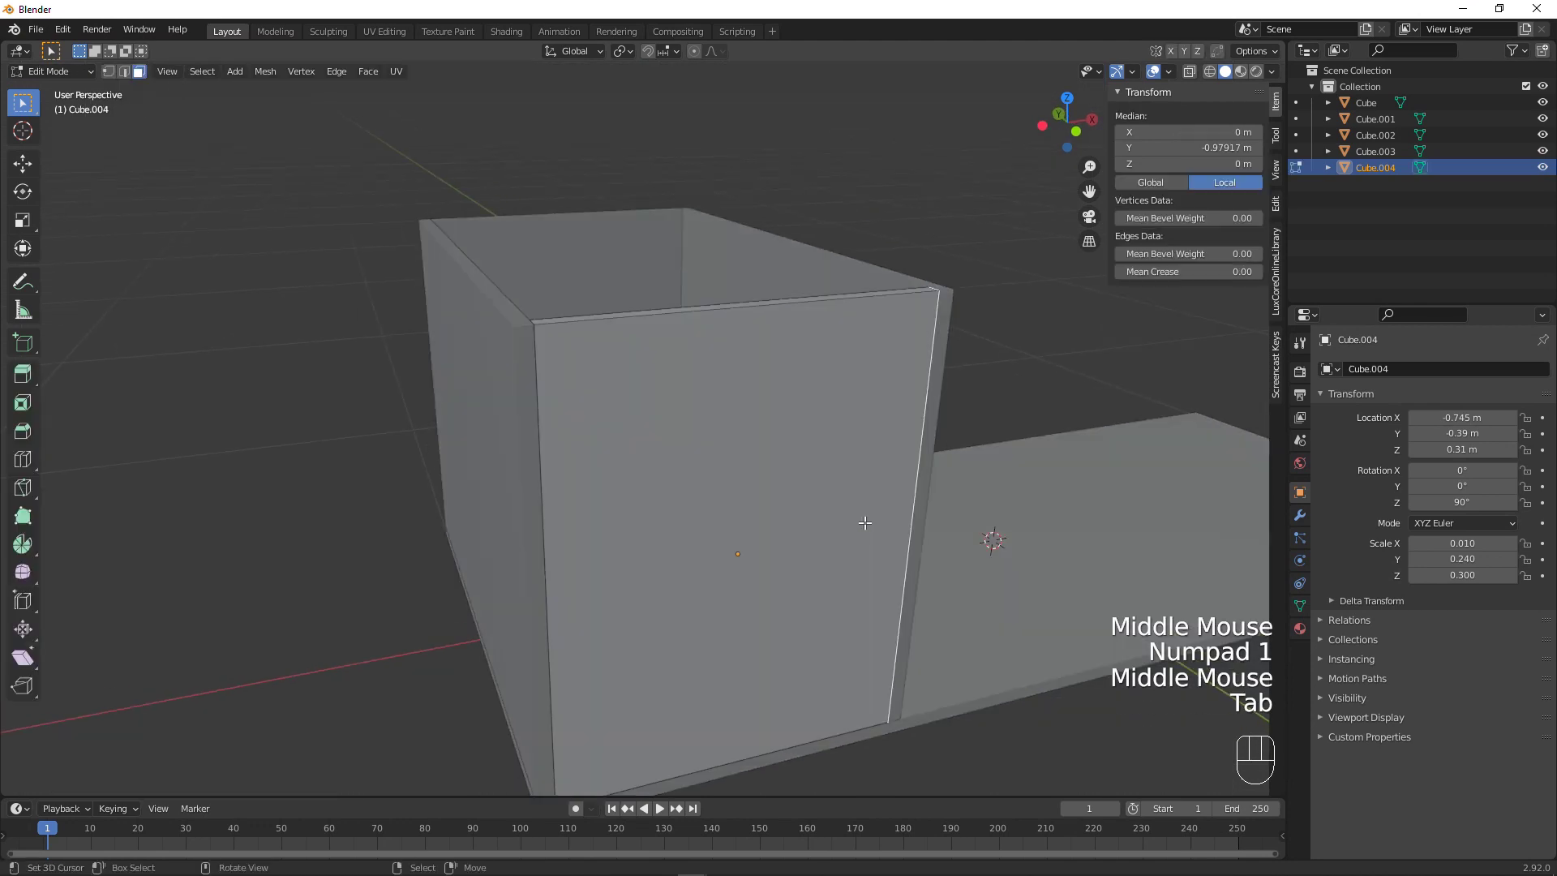
{"action": "key", "text": "ctrl+r"}
{"action": "scroll", "coordinate": [933, 486], "scroll_direction": "up", "scroll_amount": 1}
{"action": "left_click", "coordinate": [933, 486]}
{"action": "right_click", "coordinate": [933, 485]}
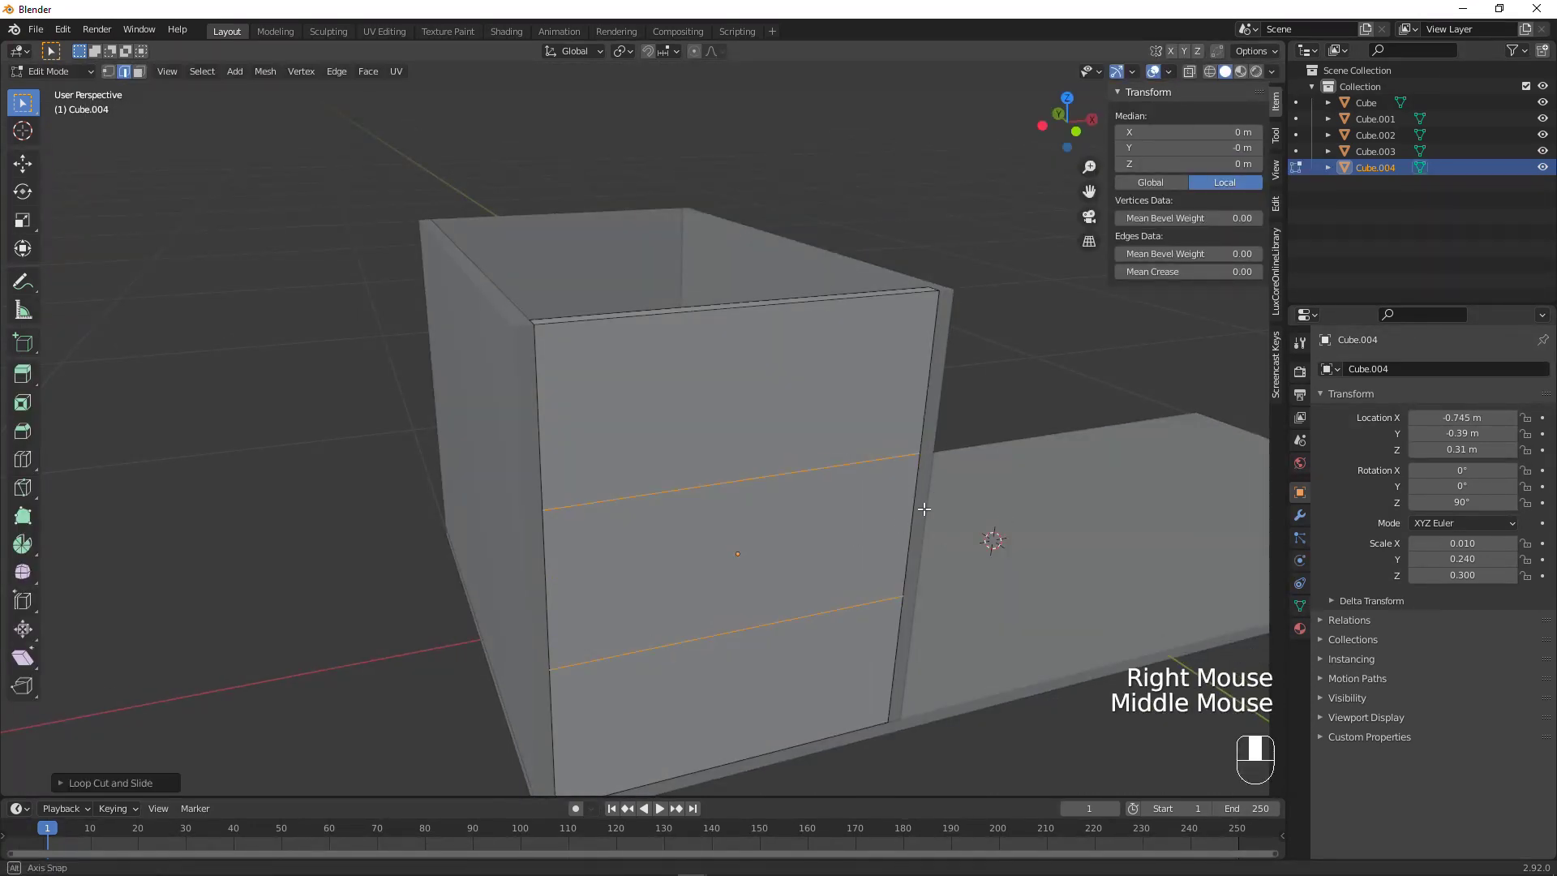
Delete the middle and upper face loops of the front panel, keeping only its bottom third
{"action": "middle_click_drag", "start_coordinate": [924, 508], "coordinate": [919, 494]}
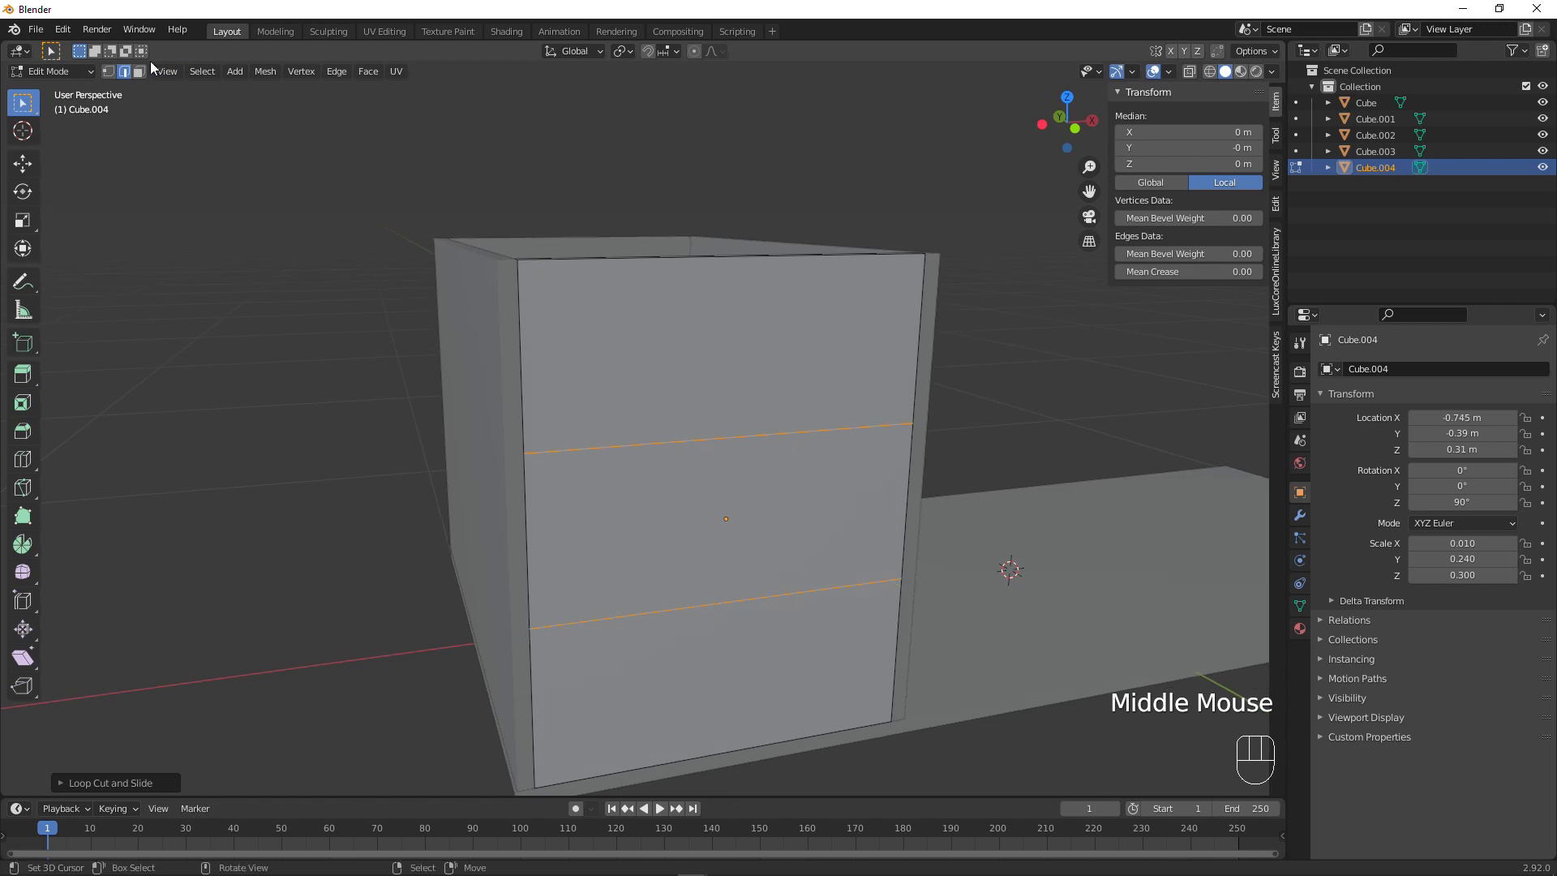
{"action": "left_click", "coordinate": [138, 71]}
{"action": "right_click", "coordinate": [893, 458], "text": "alt"}
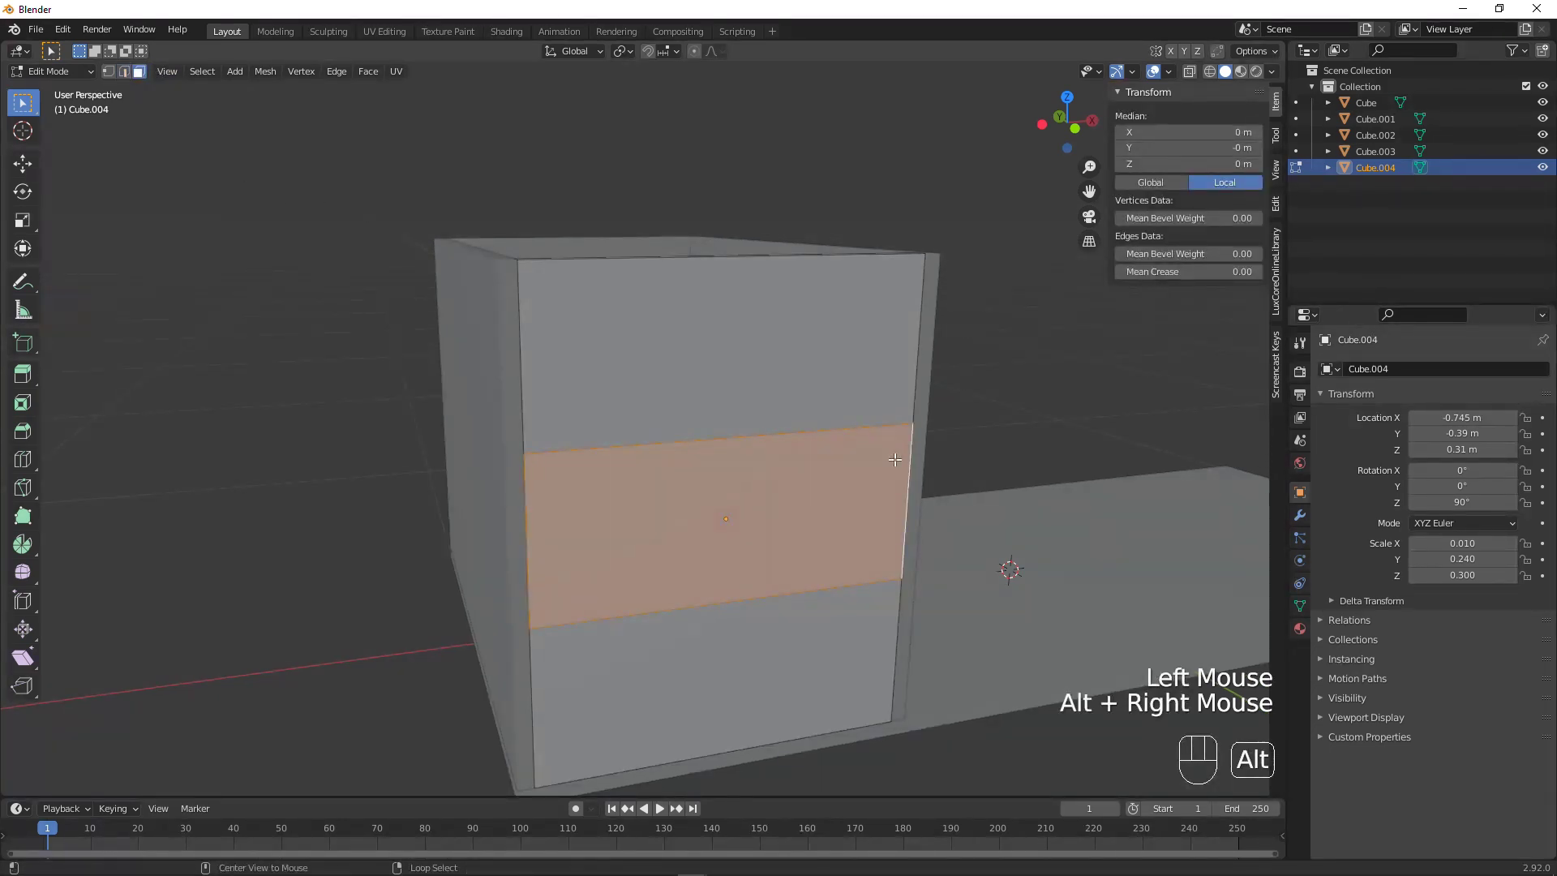
{"action": "right_click", "coordinate": [916, 361], "text": "alt+shift"}
{"action": "key", "text": "x"}
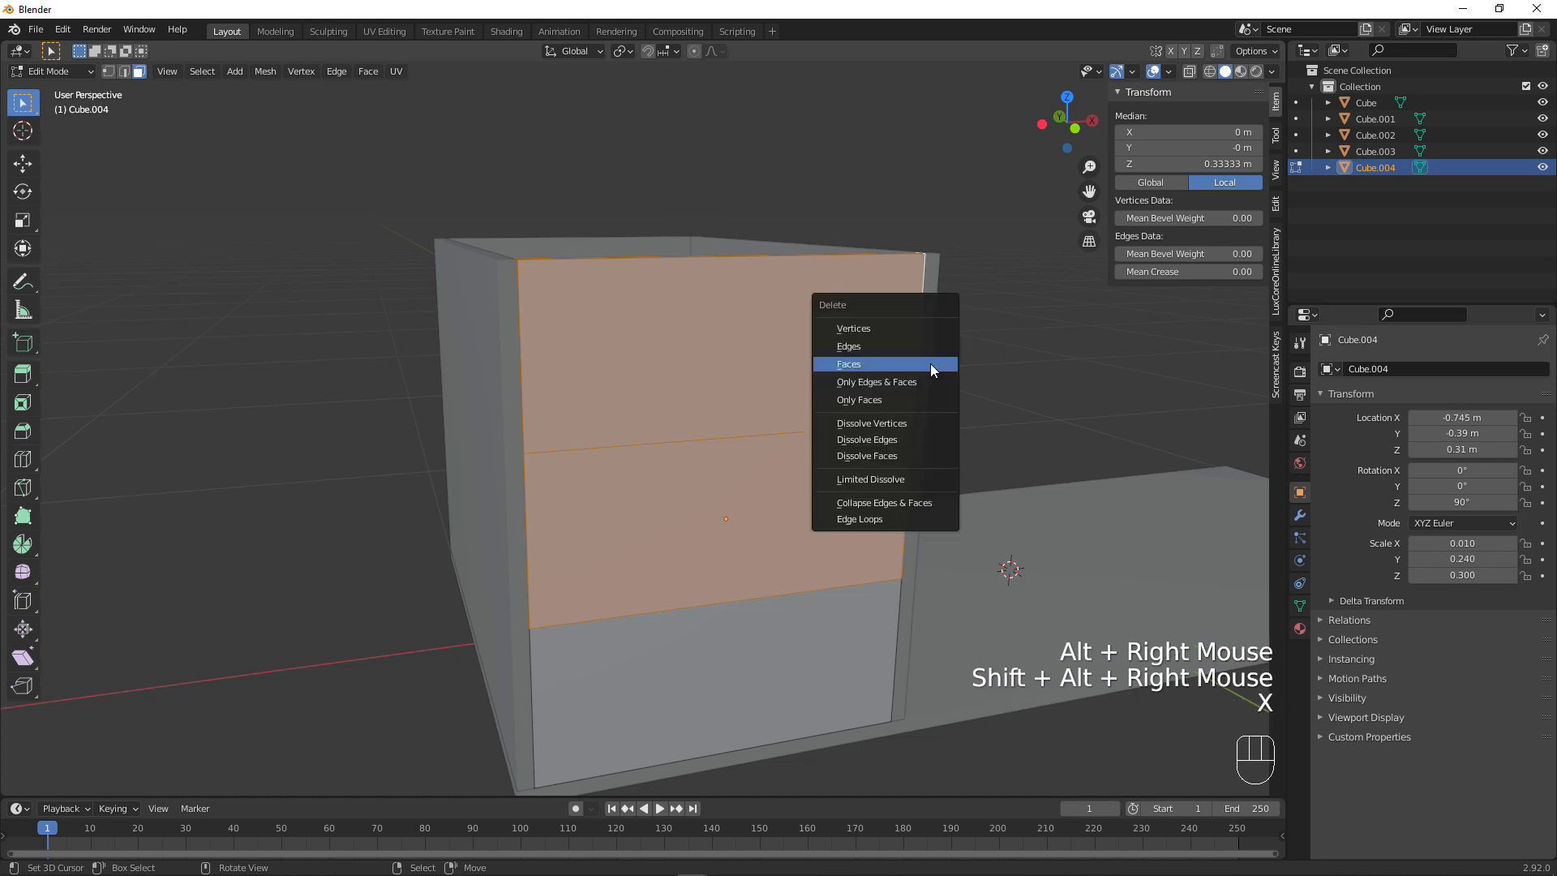
{"action": "left_click", "coordinate": [928, 362]}
{"action": "key", "text": "Tab"}
Return to Edit Mode and delete the leftover face above the front panel's bottom section
{"action": "mouse_move", "coordinate": [765, 478]}
{"action": "middle_mouse_down"}
{"action": "mouse_move", "coordinate": [773, 514]}
{"action": "mouse_move", "coordinate": [740, 483]}
{"action": "middle_mouse_up"}
{"action": "key", "text": "Tab"}
{"action": "right_click", "coordinate": [684, 396]}
{"action": "key", "text": "x"}
{"action": "left_click", "coordinate": [685, 396]}
Fill the open boundary edge loop along the shortened front panel's top with a new face and return to Object Mode
{"action": "scroll", "coordinate": [407, 322], "scroll_direction": "up", "scroll_amount": 2}
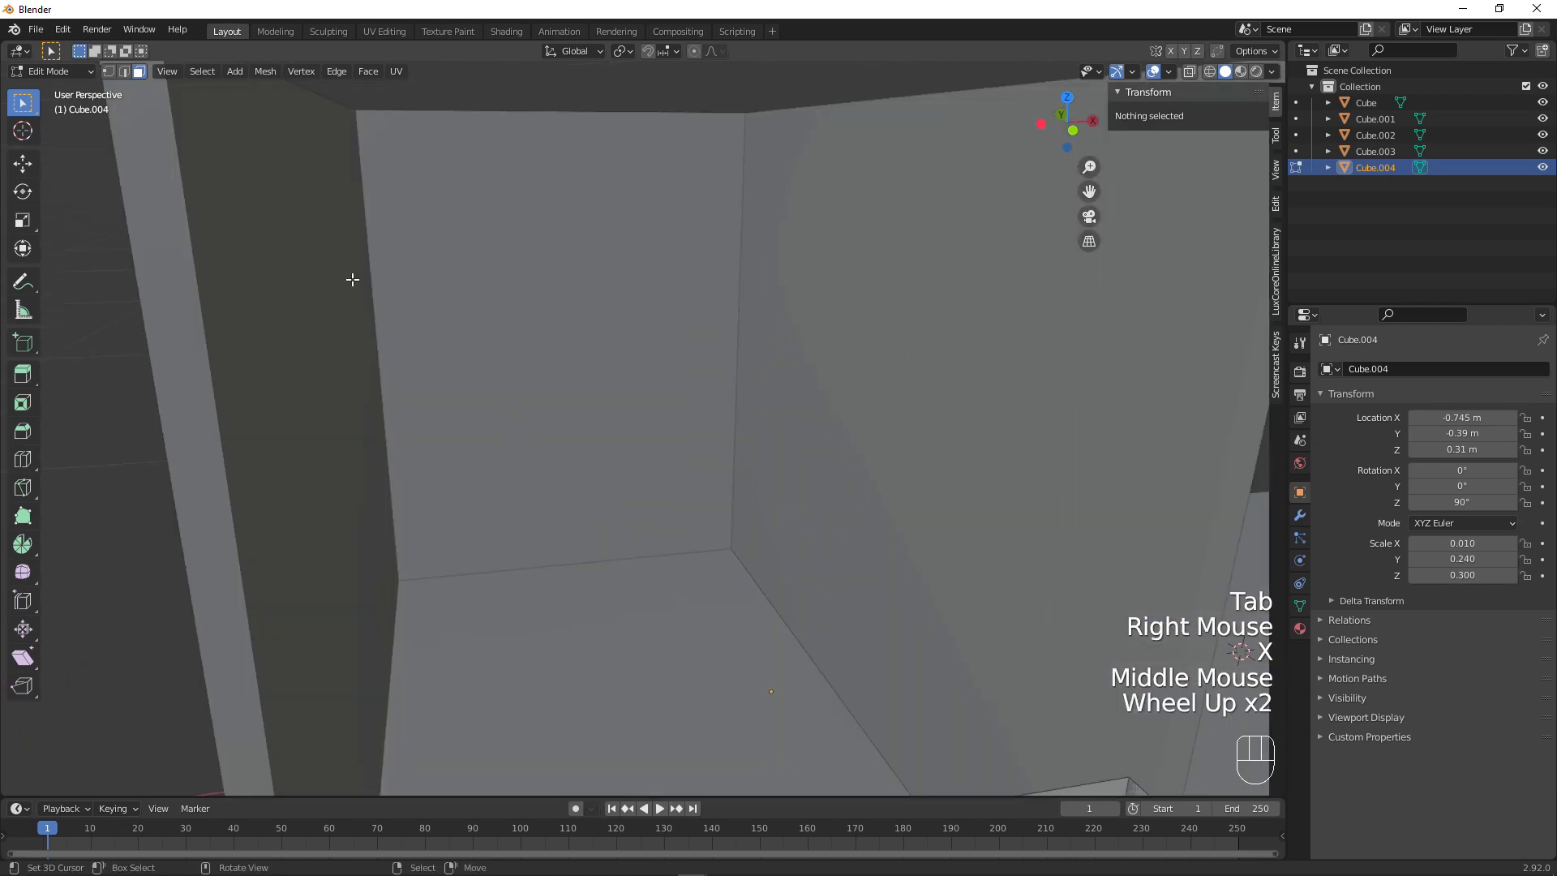
{"action": "left_click", "coordinate": [124, 71]}
{"action": "scroll", "coordinate": [810, 649], "scroll_direction": "down", "scroll_amount": 1}
{"action": "right_click", "coordinate": [819, 657], "text": "alt"}
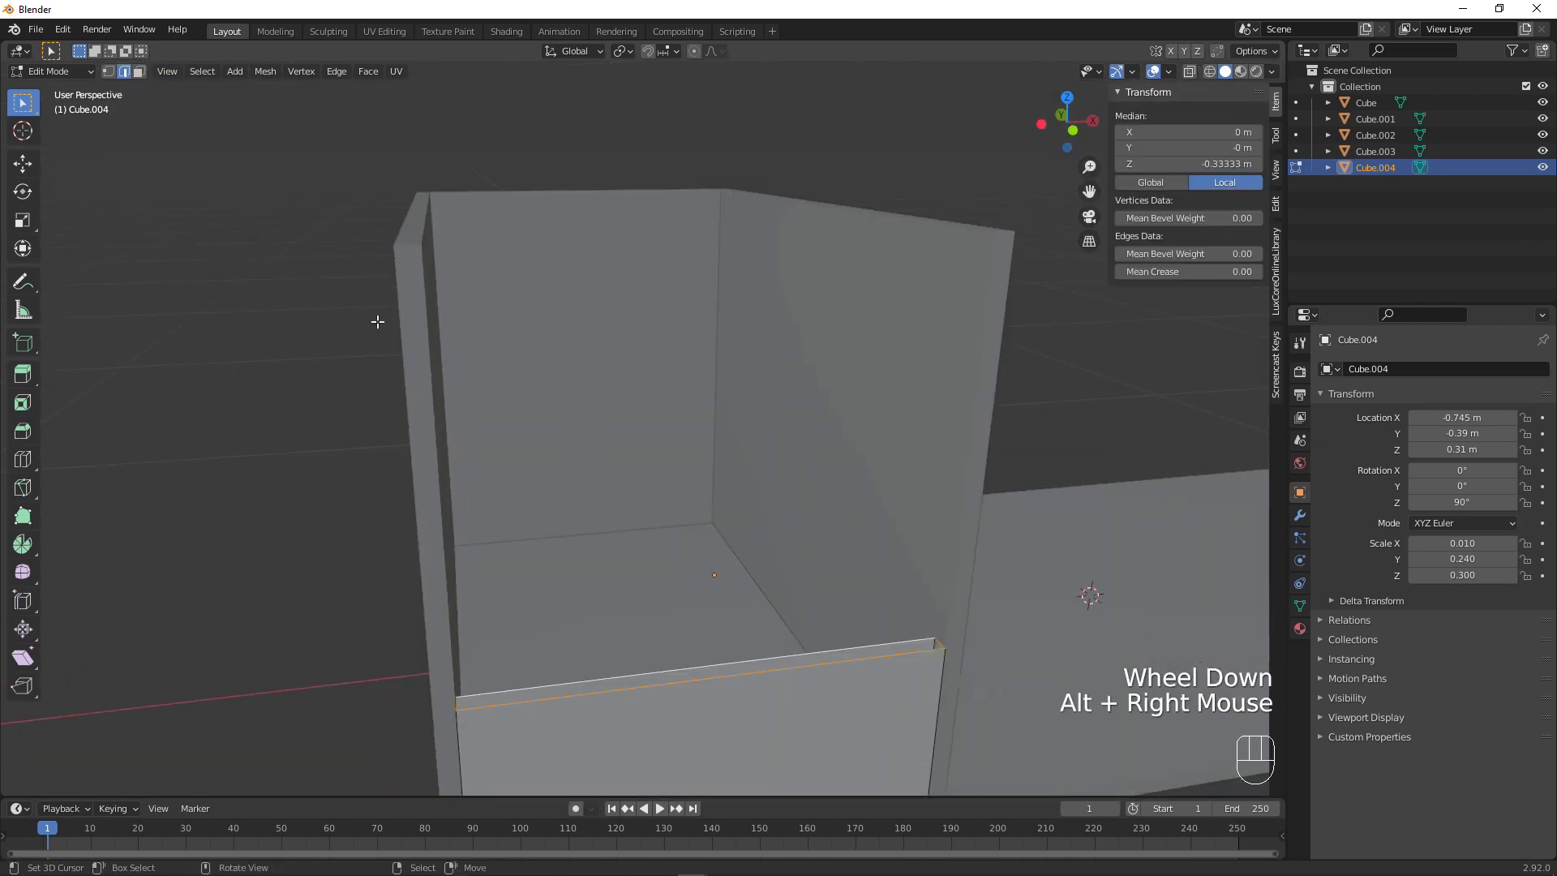
{"action": "middle_click_drag", "start_coordinate": [733, 475], "coordinate": [771, 389], "text": "shift"}
{"action": "key", "text": "f"}
{"action": "scroll", "coordinate": [742, 379], "scroll_direction": "up", "scroll_amount": 1}
{"action": "scroll", "coordinate": [771, 389], "scroll_direction": "down", "scroll_amount": 1}
{"action": "scroll", "coordinate": [787, 396], "scroll_direction": "up", "scroll_amount": 2}
{"action": "scroll", "coordinate": [801, 401], "scroll_direction": "up", "scroll_amount": 1}
{"action": "key", "text": "Tab"}
Add two evenly spaced vertical loop cuts across the shortened front panel in Front view
{"action": "middle_click_drag", "start_coordinate": [913, 451], "coordinate": [920, 409], "text": "shift"}
{"action": "key", "text": "KP_1"}
{"action": "key", "text": "Tab"}
{"action": "key", "text": "ctrl+r"}
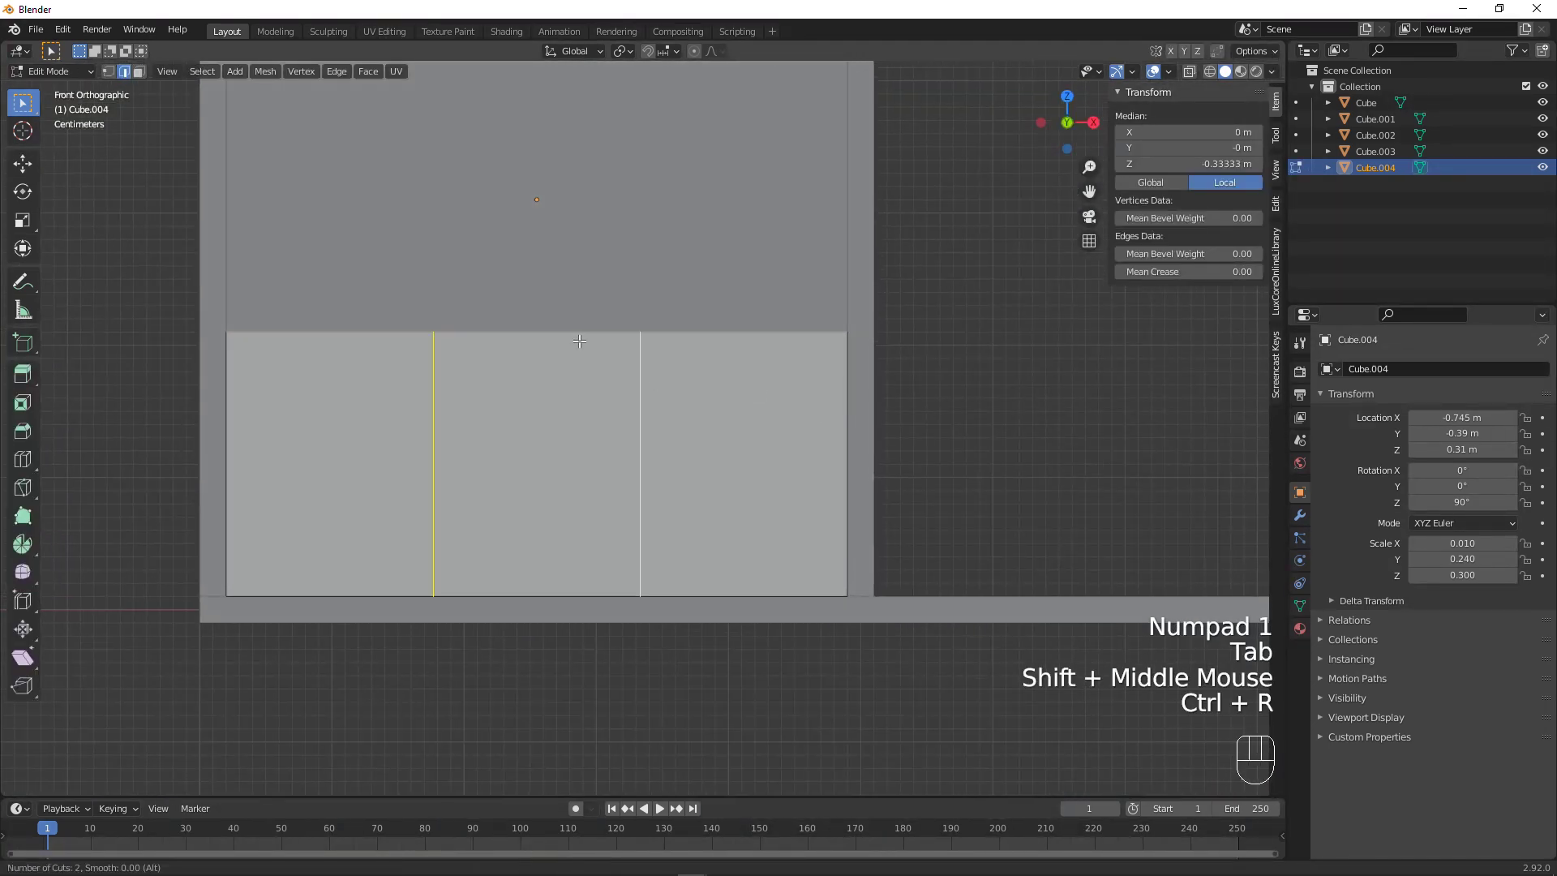
{"action": "right_click", "coordinate": [579, 341]}
Bevel the two vertical edge loops of the front panel with a width of about 0.039 m
{"action": "scroll", "coordinate": [688, 379], "scroll_direction": "up", "scroll_amount": 1}
{"action": "scroll", "coordinate": [687, 379], "scroll_direction": "up", "scroll_amount": 1, "text": "shift"}
{"action": "middle_click_drag", "start_coordinate": [687, 378], "coordinate": [838, 368], "text": "shift"}
{"action": "scroll", "coordinate": [829, 367], "scroll_direction": "up", "scroll_amount": 1}
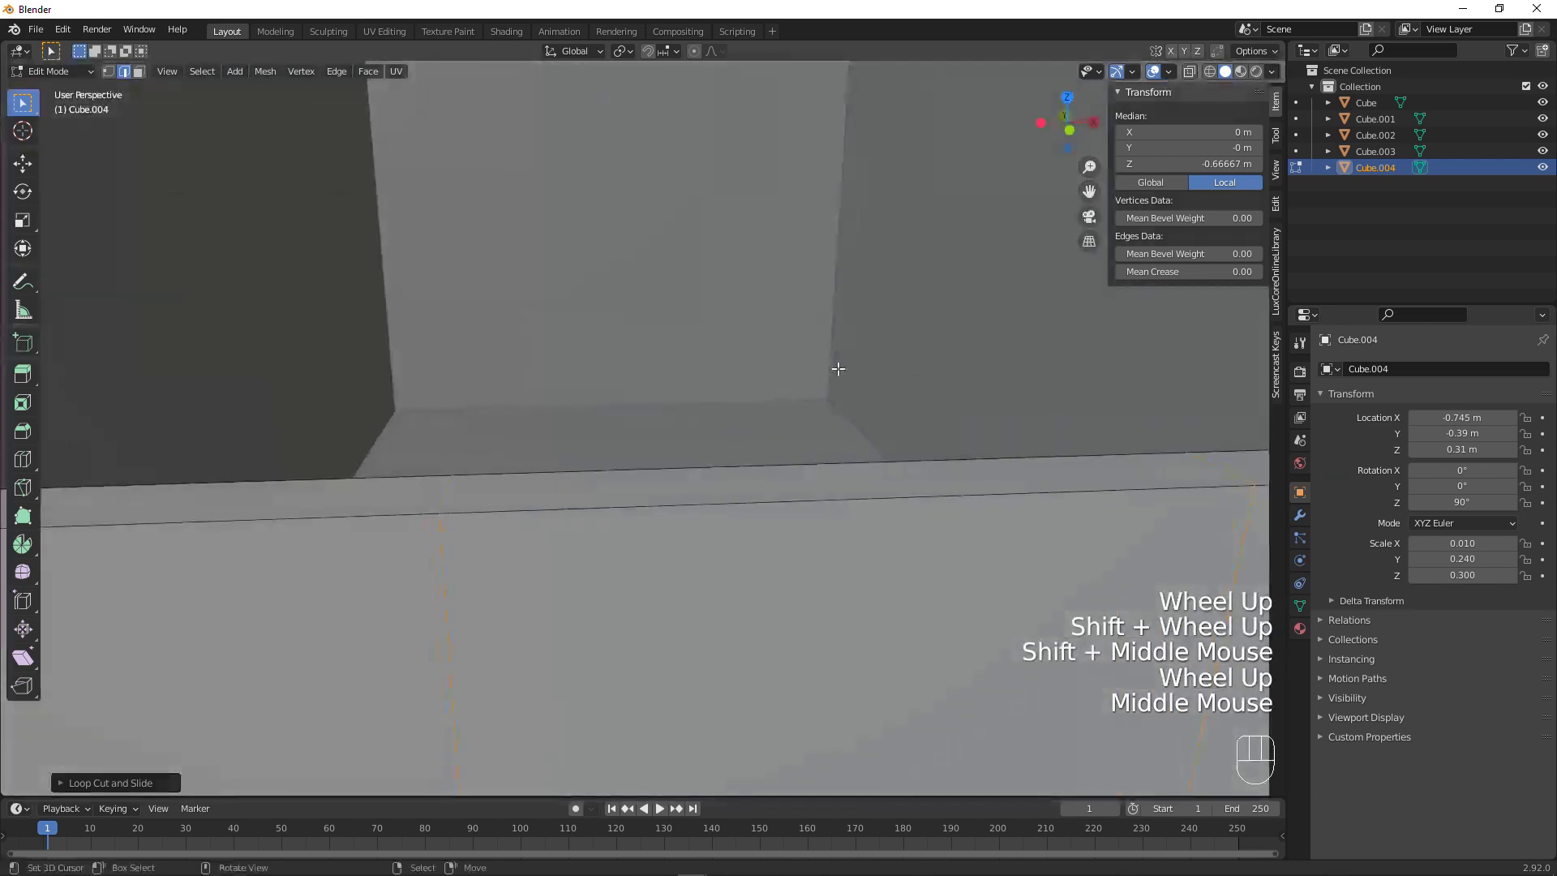
{"action": "scroll", "coordinate": [782, 359], "scroll_direction": "down", "scroll_amount": 1}
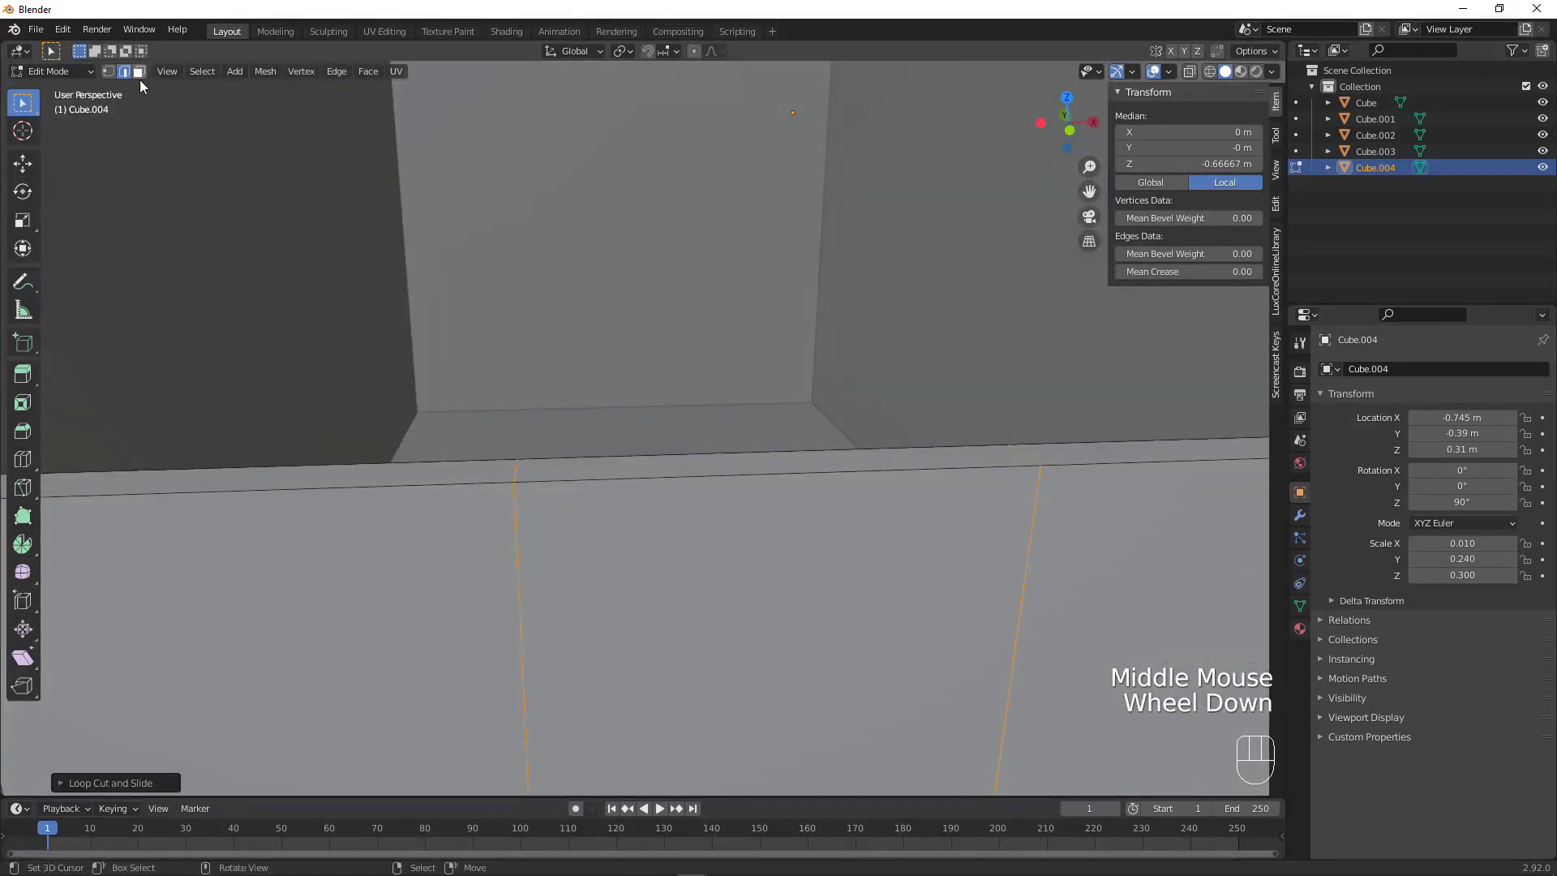
{"action": "scroll", "coordinate": [852, 490], "scroll_direction": "down", "scroll_amount": 1}
{"action": "middle_click_drag", "start_coordinate": [859, 488], "coordinate": [900, 472]}
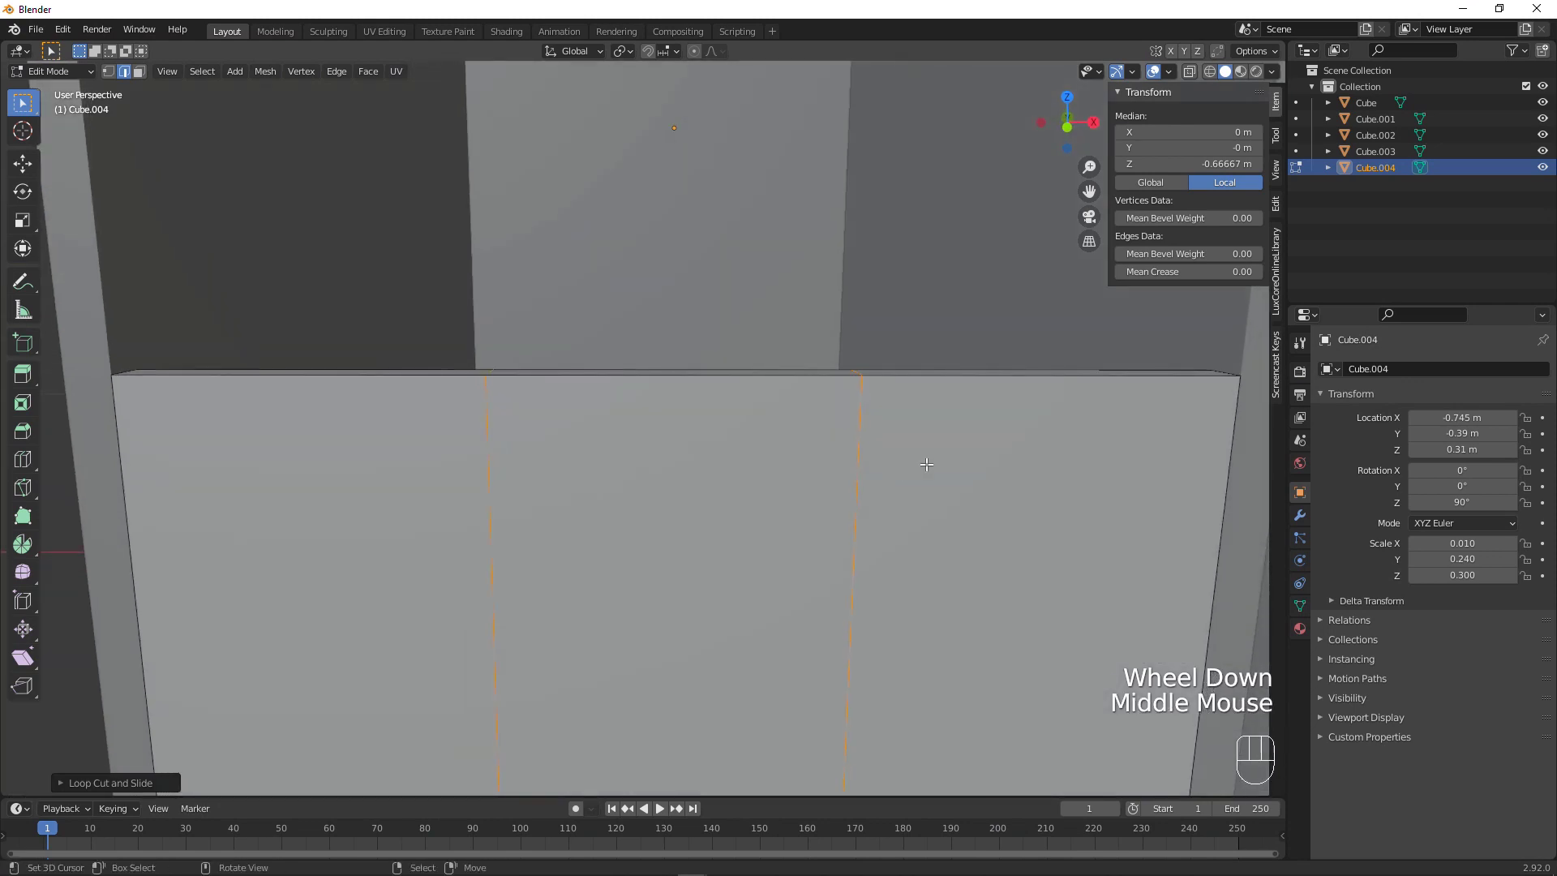
{"action": "scroll", "coordinate": [712, 477], "scroll_direction": "down", "scroll_amount": 1}
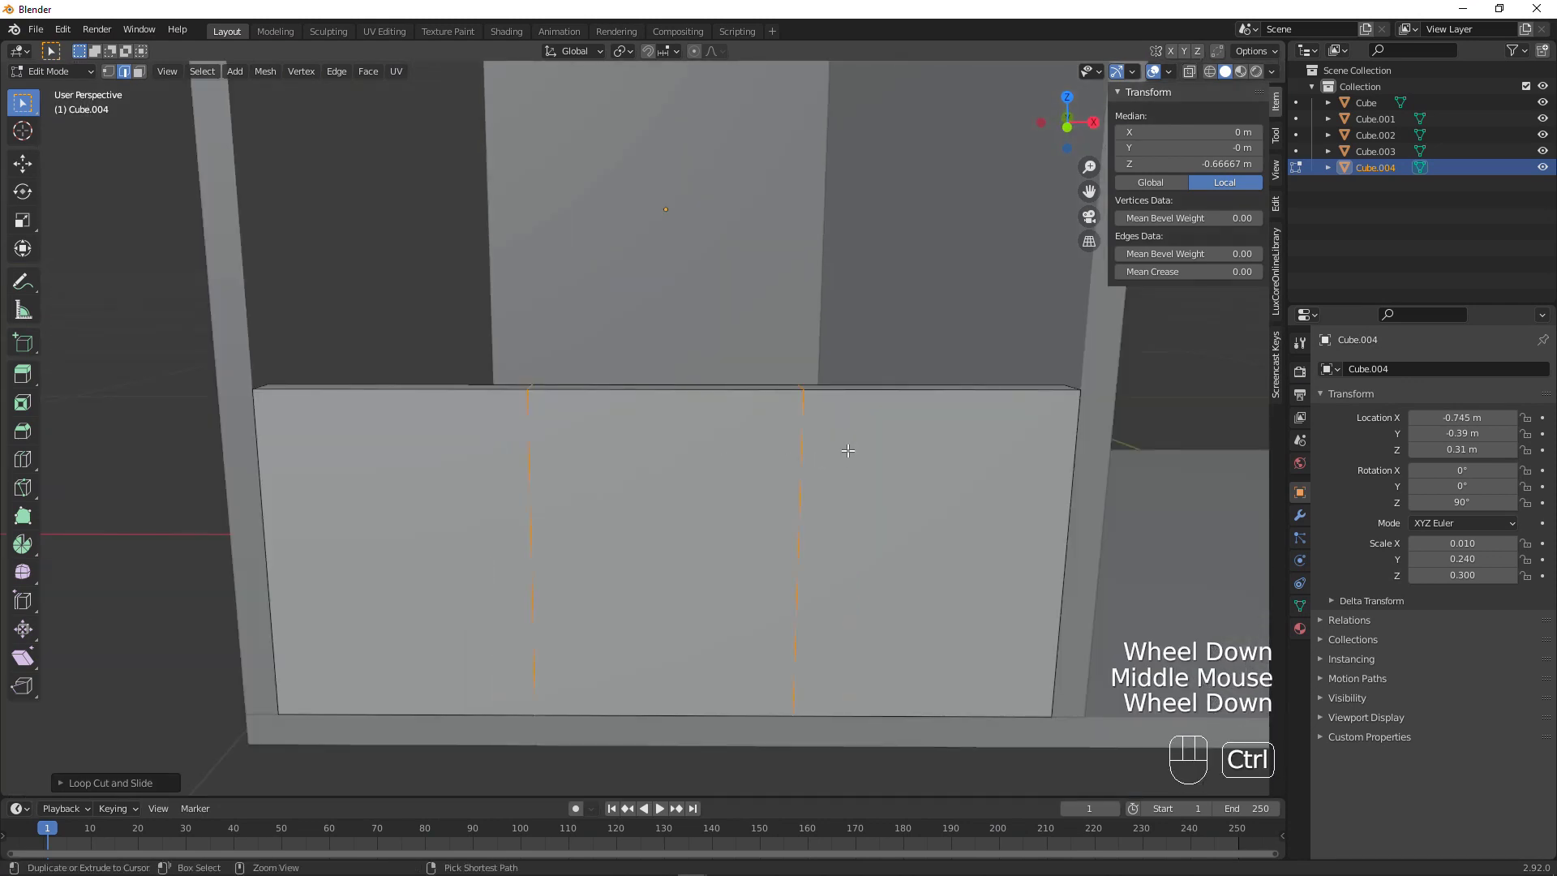
{"action": "key", "text": "ctrl+b"}
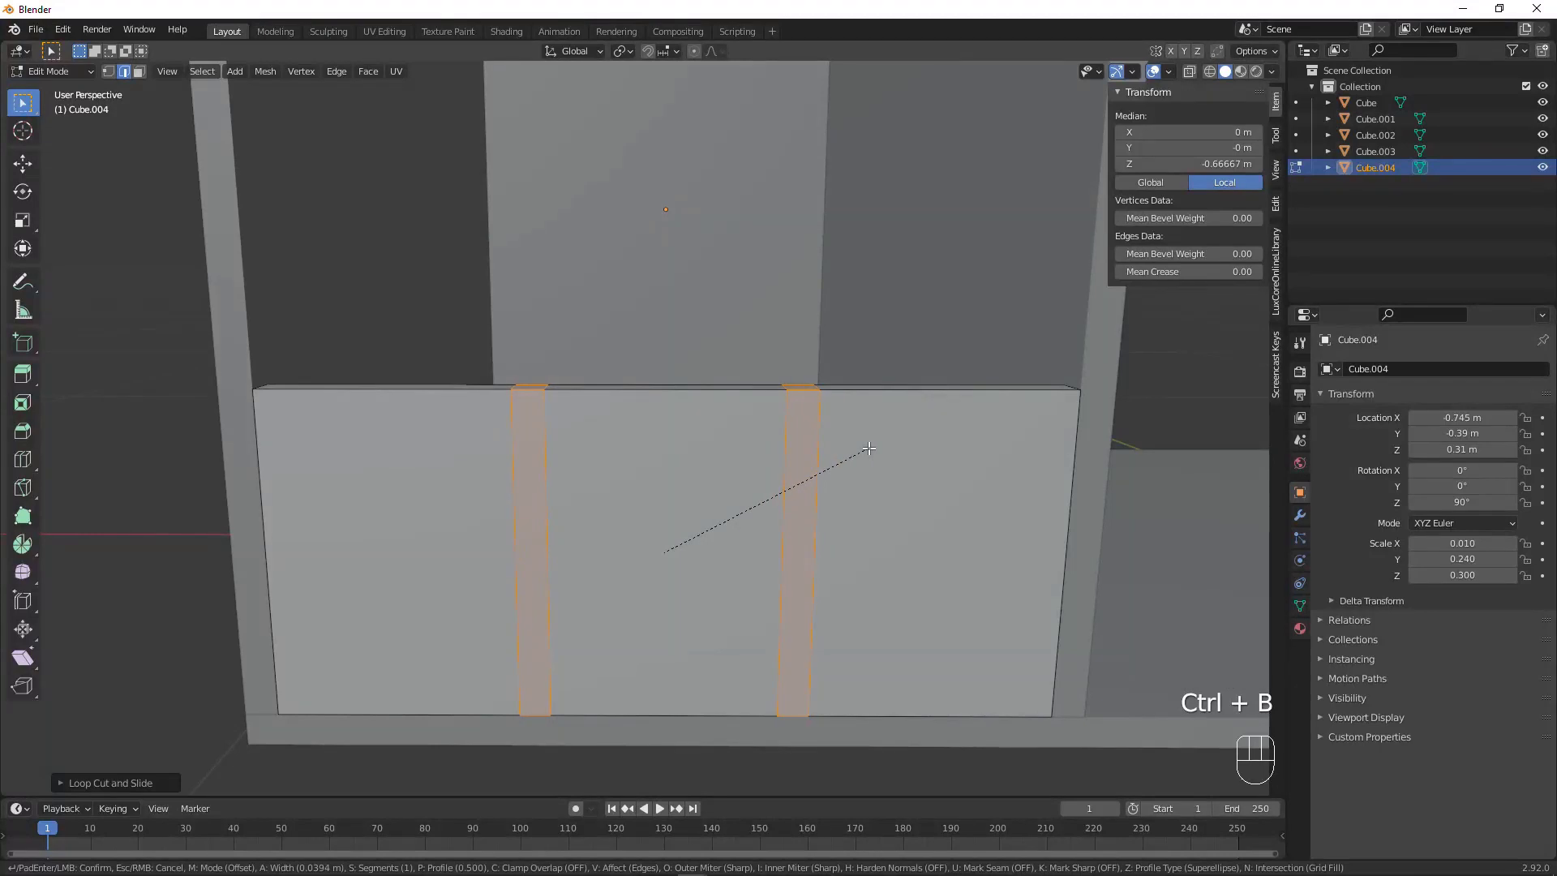
{"action": "left_click", "coordinate": [869, 448]}
Select the middle face on the front panel's top edge and lower it along Z by about 0.015 m
{"action": "left_click", "coordinate": [128, 72]}
{"action": "left_click", "coordinate": [139, 70]}
{"action": "middle_click_drag", "start_coordinate": [584, 308], "coordinate": [659, 382]}
{"action": "right_click", "coordinate": [693, 451]}
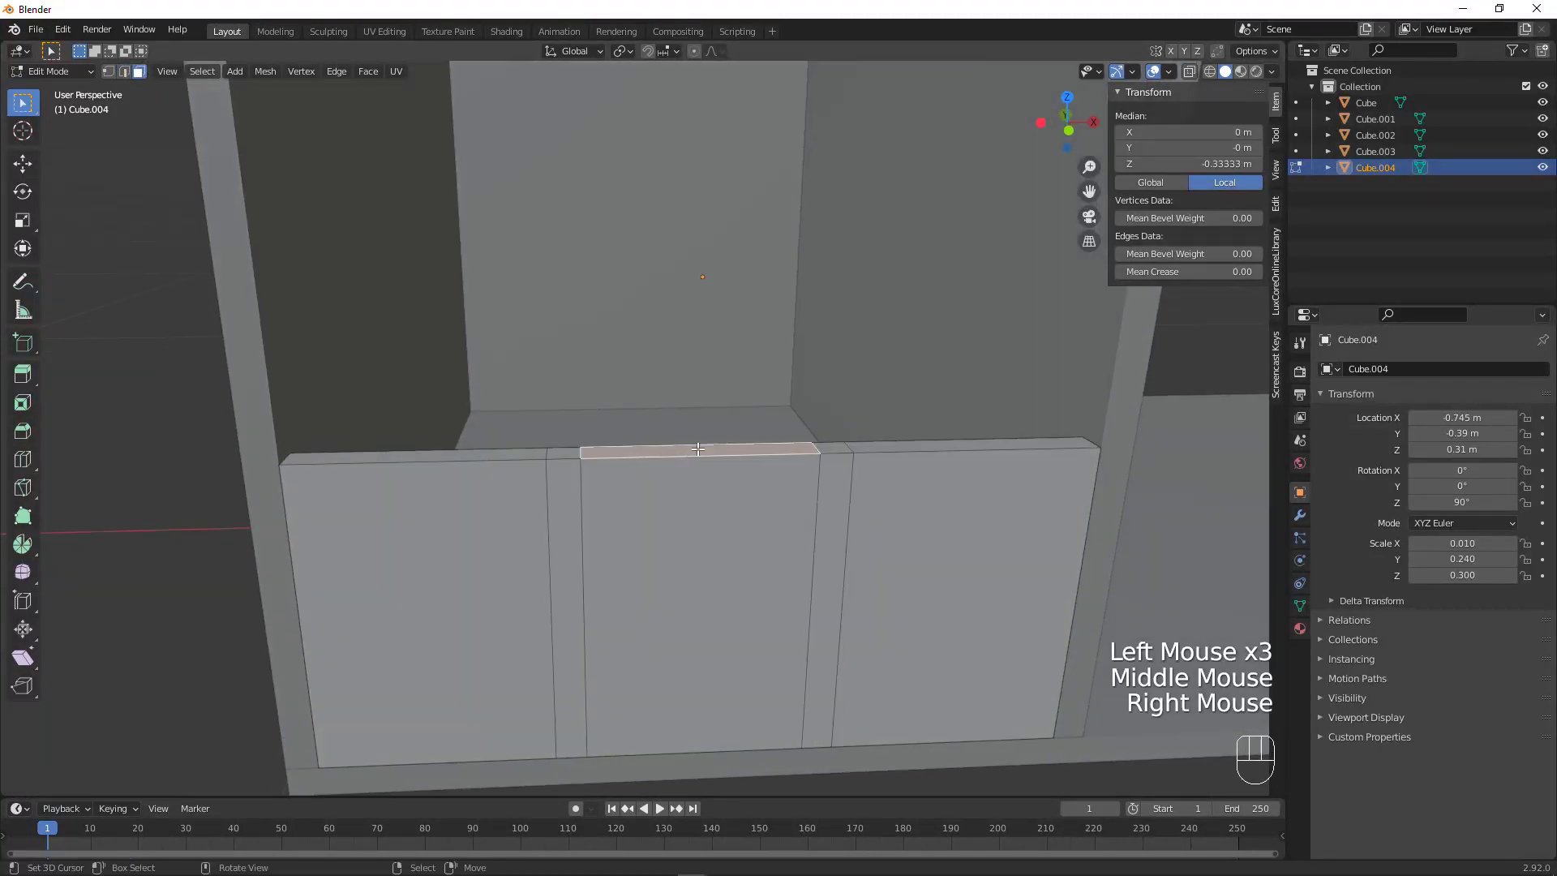
{"action": "key", "text": "g"}
{"action": "key", "text": "z"}
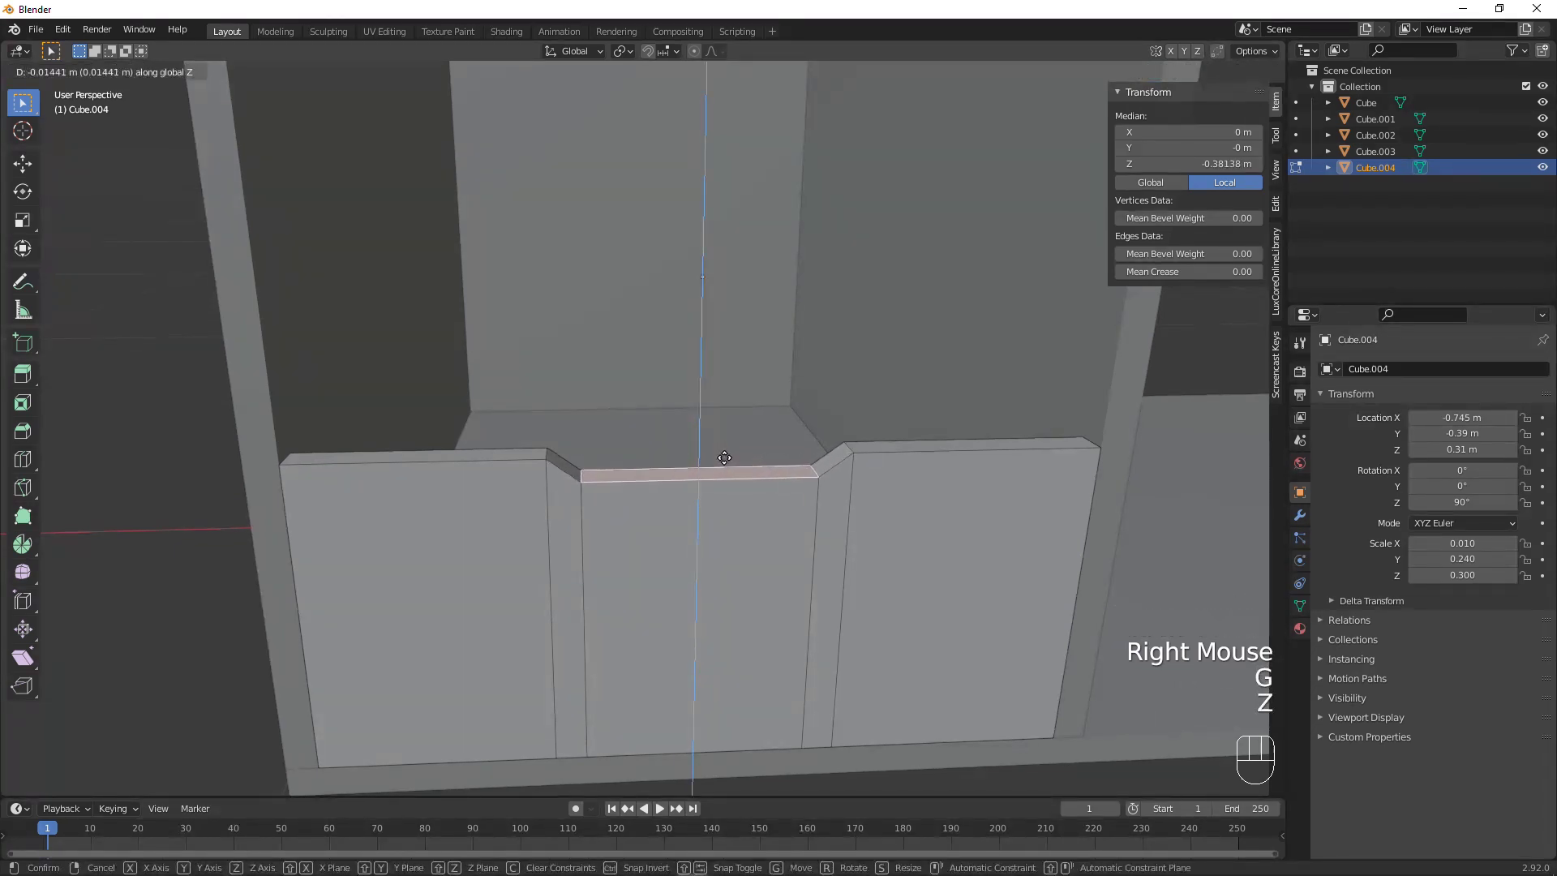
{"action": "left_click", "coordinate": [724, 459]}
Scale the lowered top face slightly narrower along X and return to Object Mode
{"action": "key", "text": "s"}
{"action": "key", "text": "y"}
{"action": "key", "text": "x"}
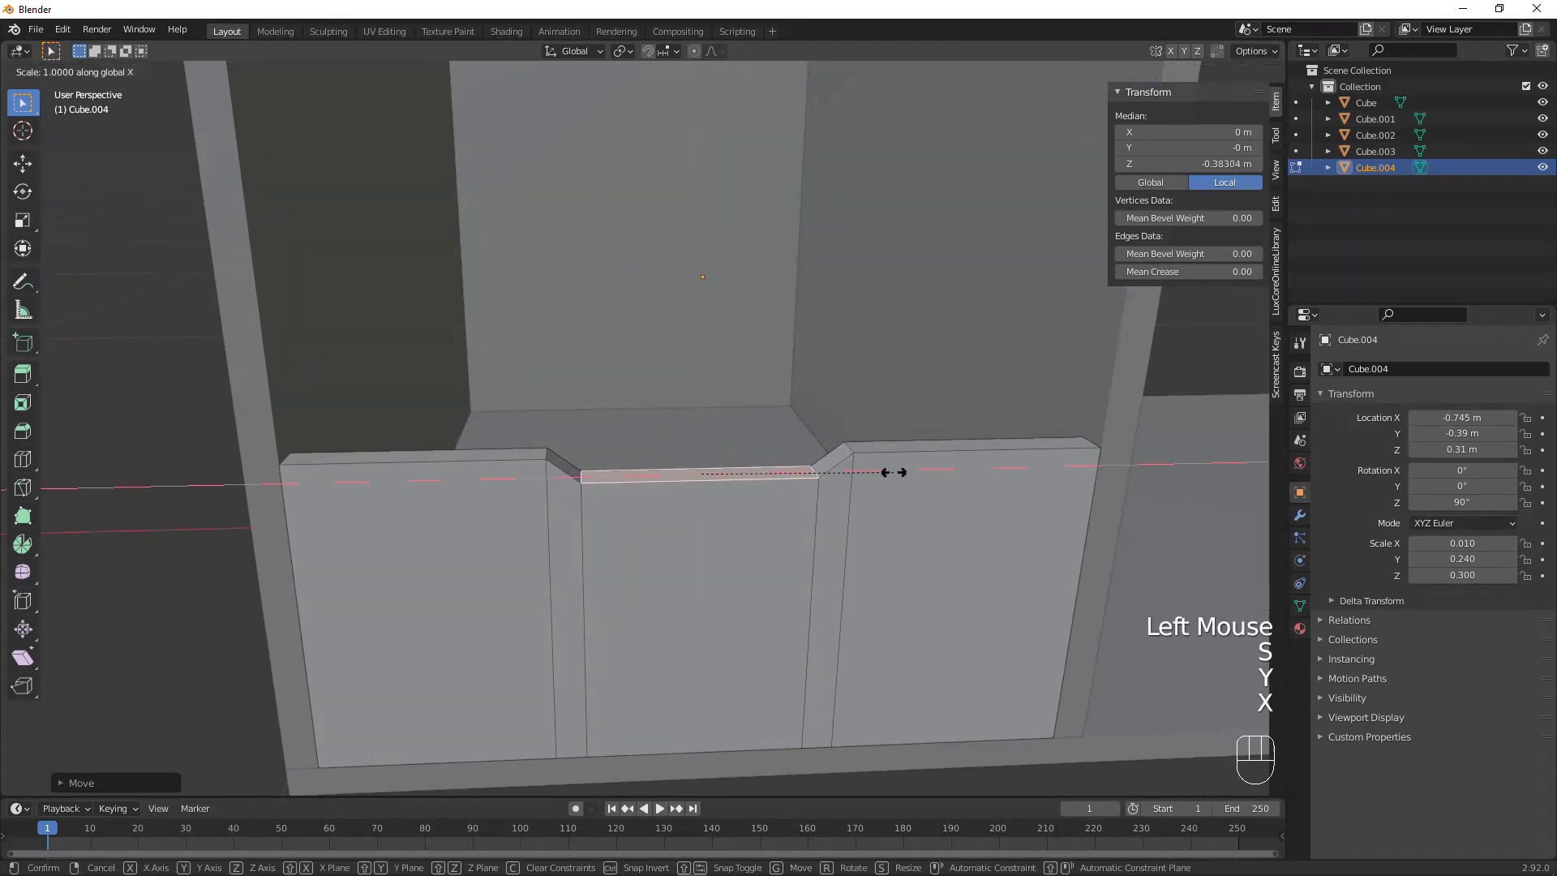
{"action": "left_click", "coordinate": [866, 469]}
{"action": "mouse_move", "coordinate": [867, 469]}
{"action": "middle_mouse_down"}
{"action": "mouse_move", "coordinate": [833, 444]}
{"action": "mouse_move", "coordinate": [862, 441]}
{"action": "mouse_move", "coordinate": [872, 466]}
{"action": "middle_mouse_up"}
{"action": "key", "text": "Tab"}
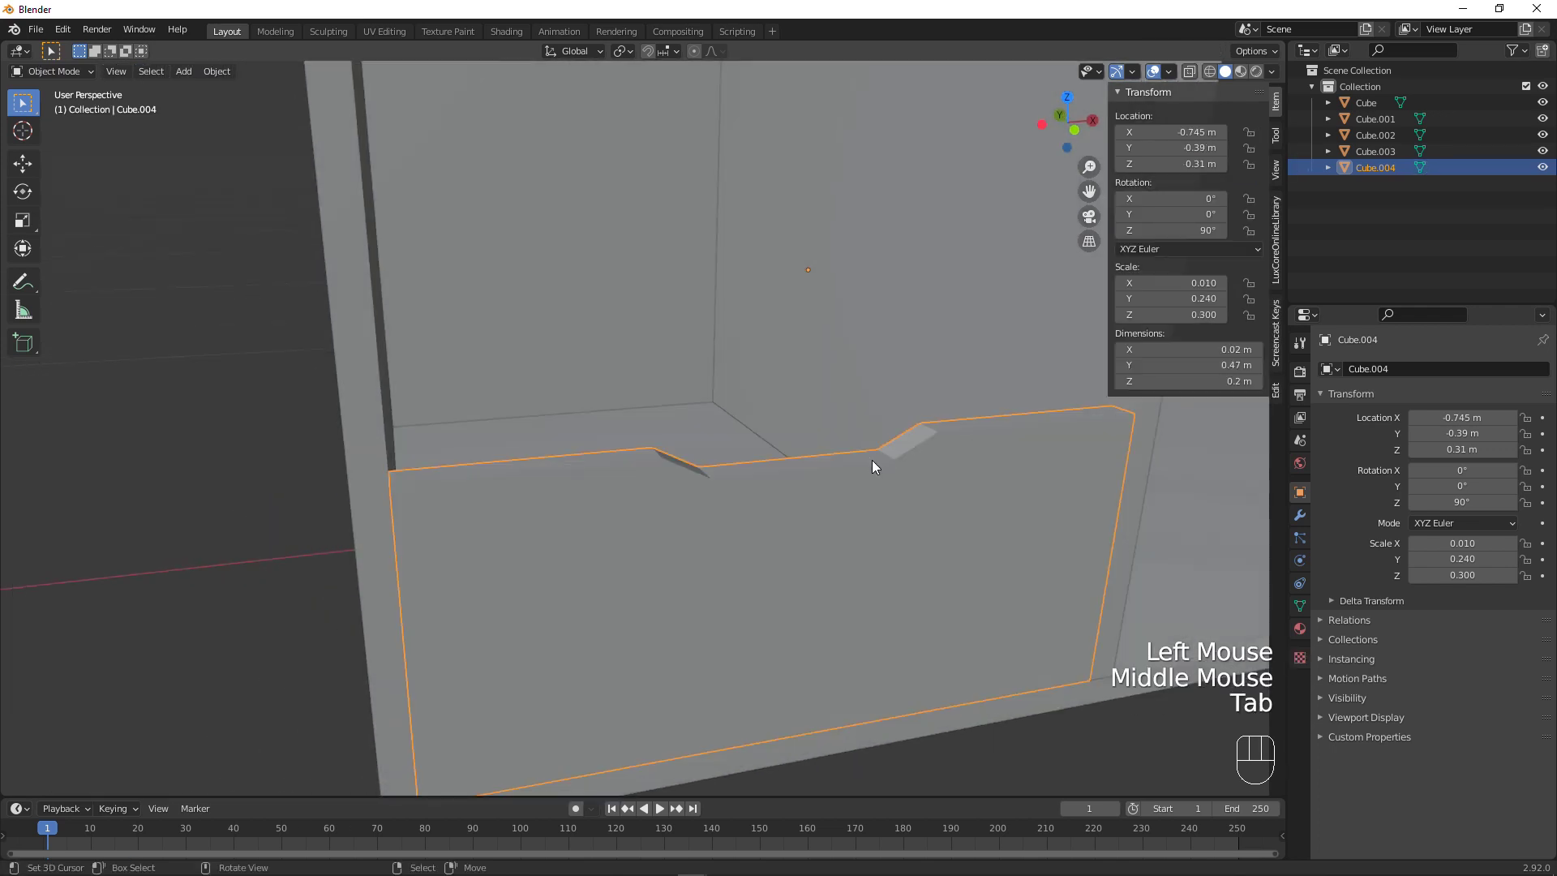
Add a Bevel modifier to the front panel and apply the panel's scale
{"action": "left_click", "coordinate": [1300, 514]}
{"action": "left_click", "coordinate": [1355, 370]}
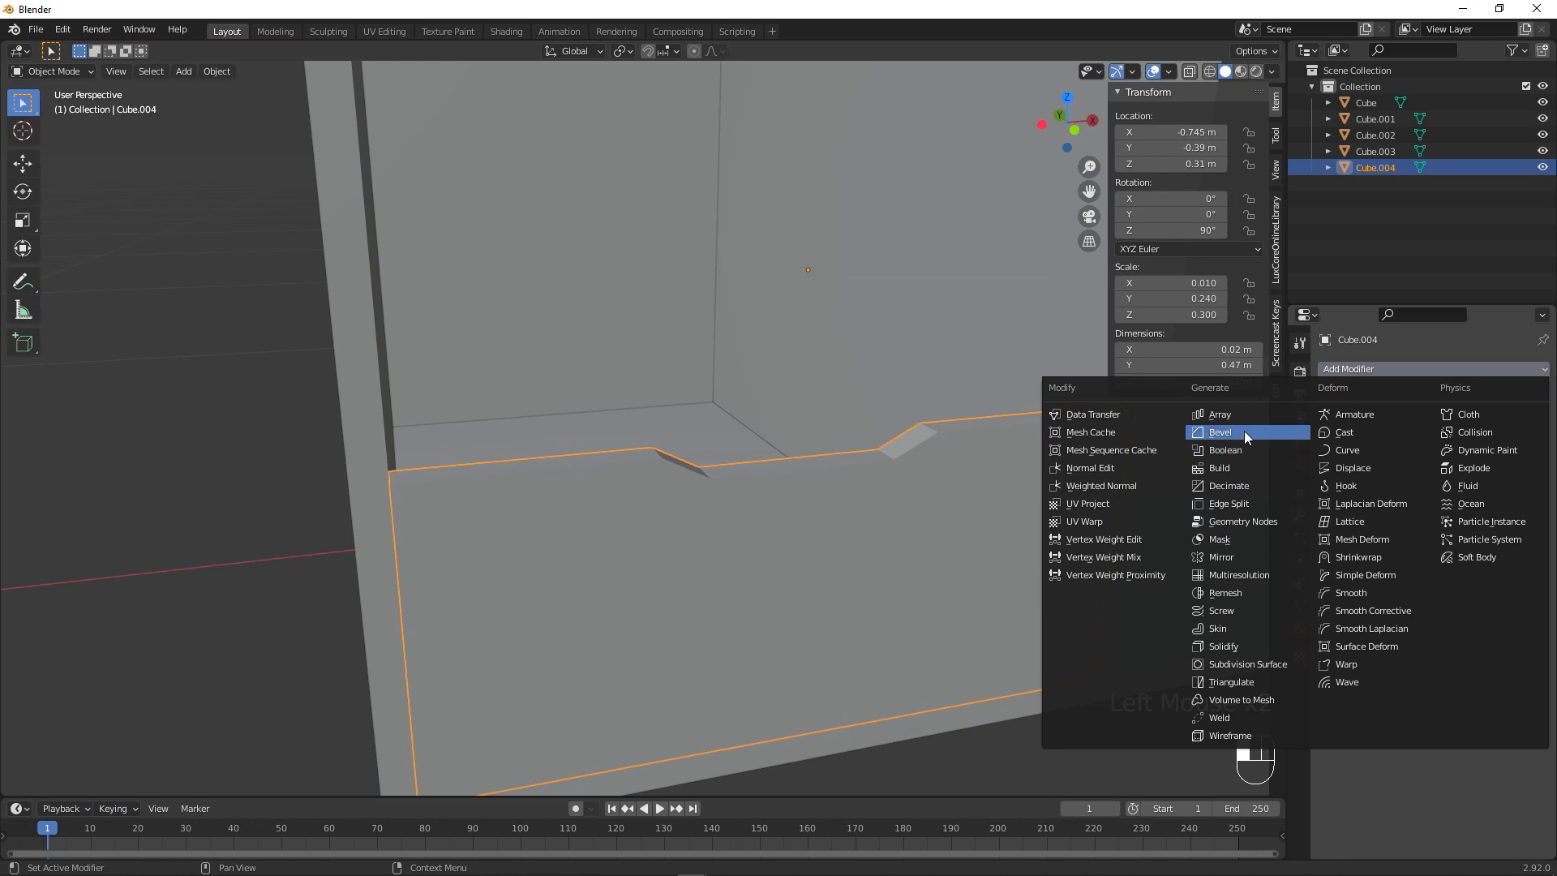
{"action": "left_click", "coordinate": [1220, 431]}
{"action": "key", "text": "ctrl+a"}
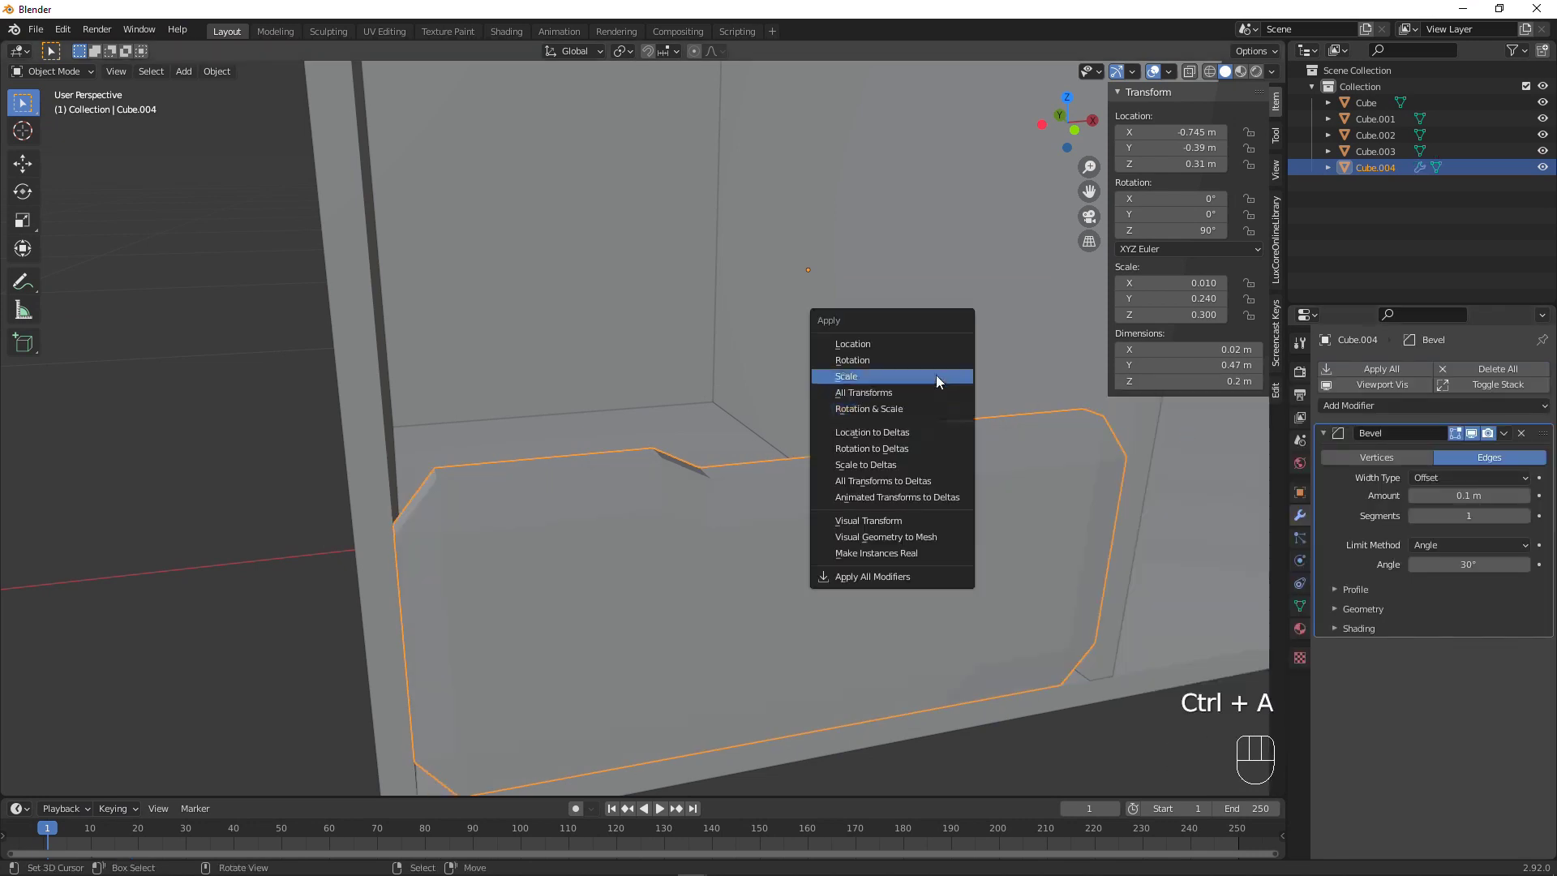
{"action": "left_click", "coordinate": [936, 375]}
Set the Bevel modifier's amount to 2 mm
{"action": "left_click", "coordinate": [1497, 496]}
{"action": "type", "text": "2mm"}
{"action": "key", "text": "Return"}
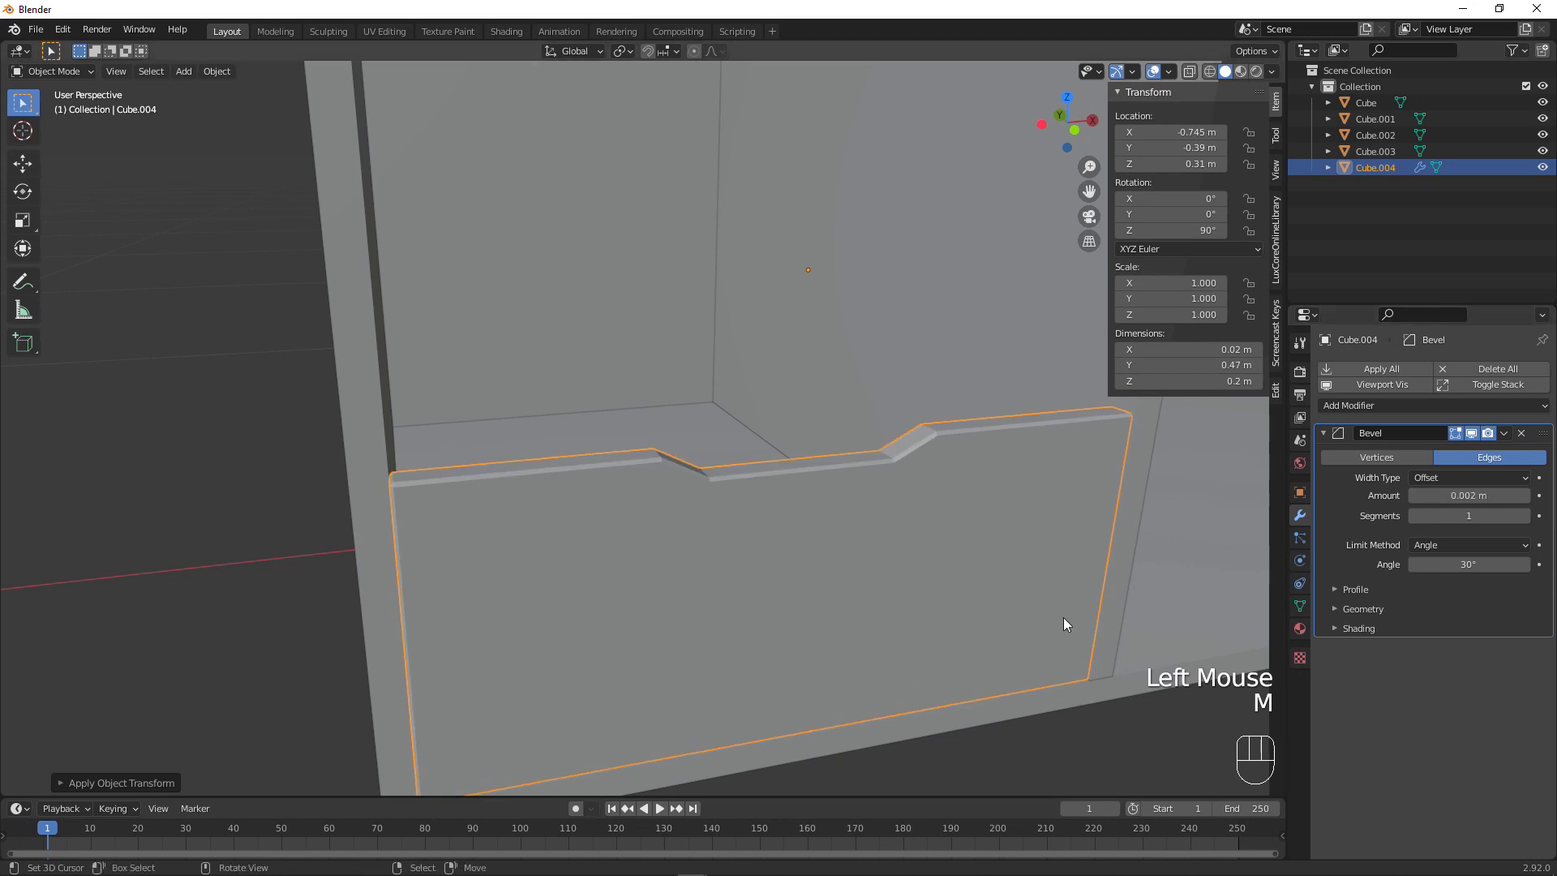
Add a level 2 Subdivision modifier to the front panel and raise the Bevel segments to 4
{"action": "scroll", "coordinate": [1063, 616], "scroll_direction": "up", "scroll_amount": 2}
{"action": "scroll", "coordinate": [925, 580], "scroll_direction": "up", "scroll_amount": 1}
{"action": "middle_click_drag", "start_coordinate": [1089, 597], "coordinate": [968, 584], "text": "shift"}
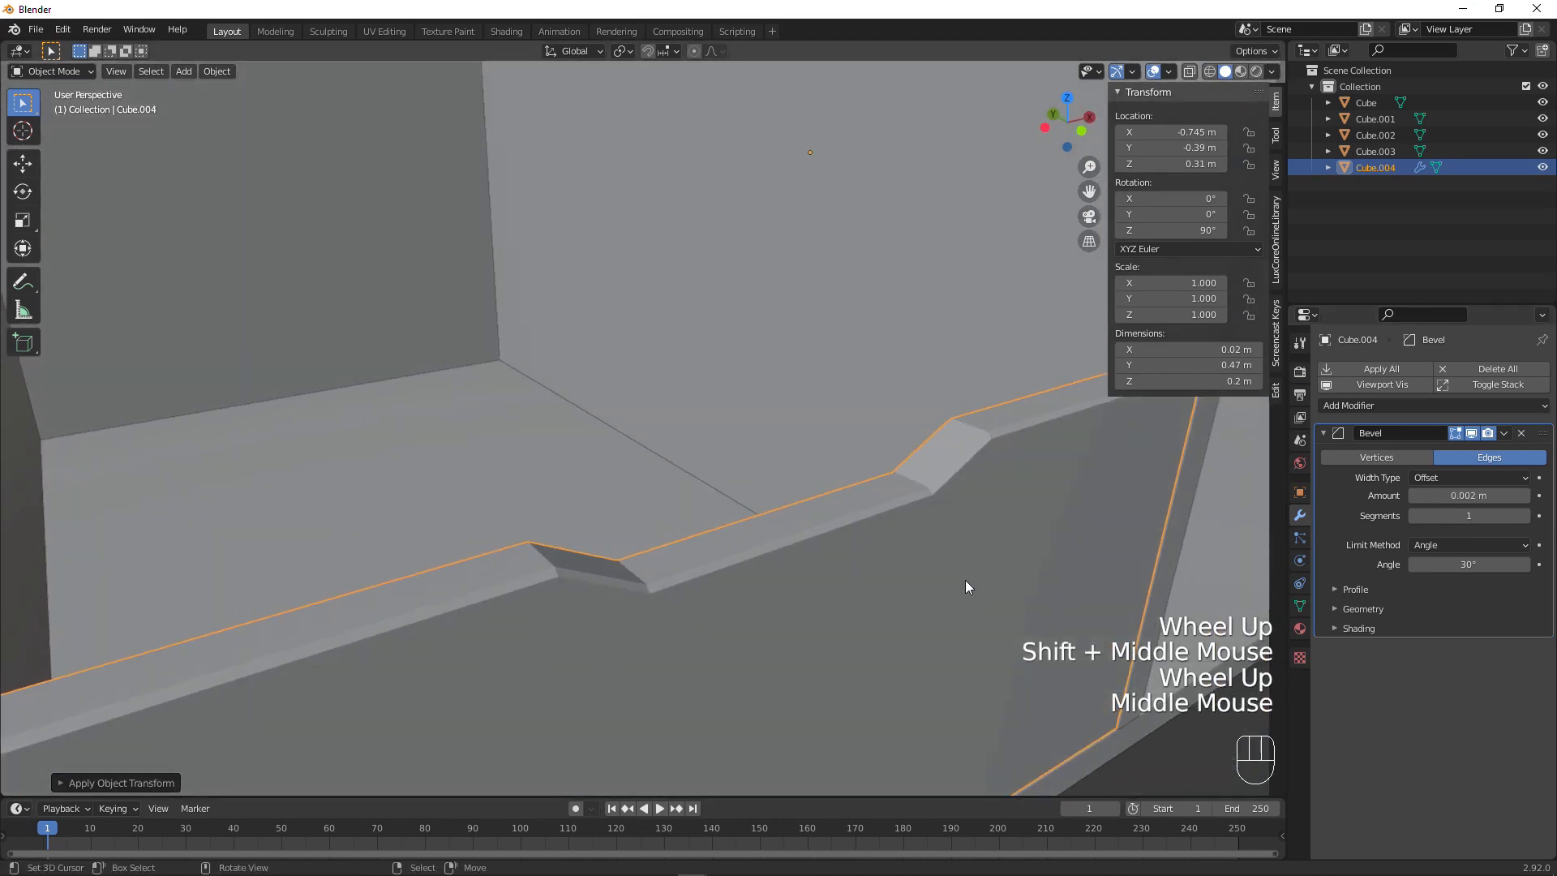
{"action": "key", "text": "ctrl+2"}
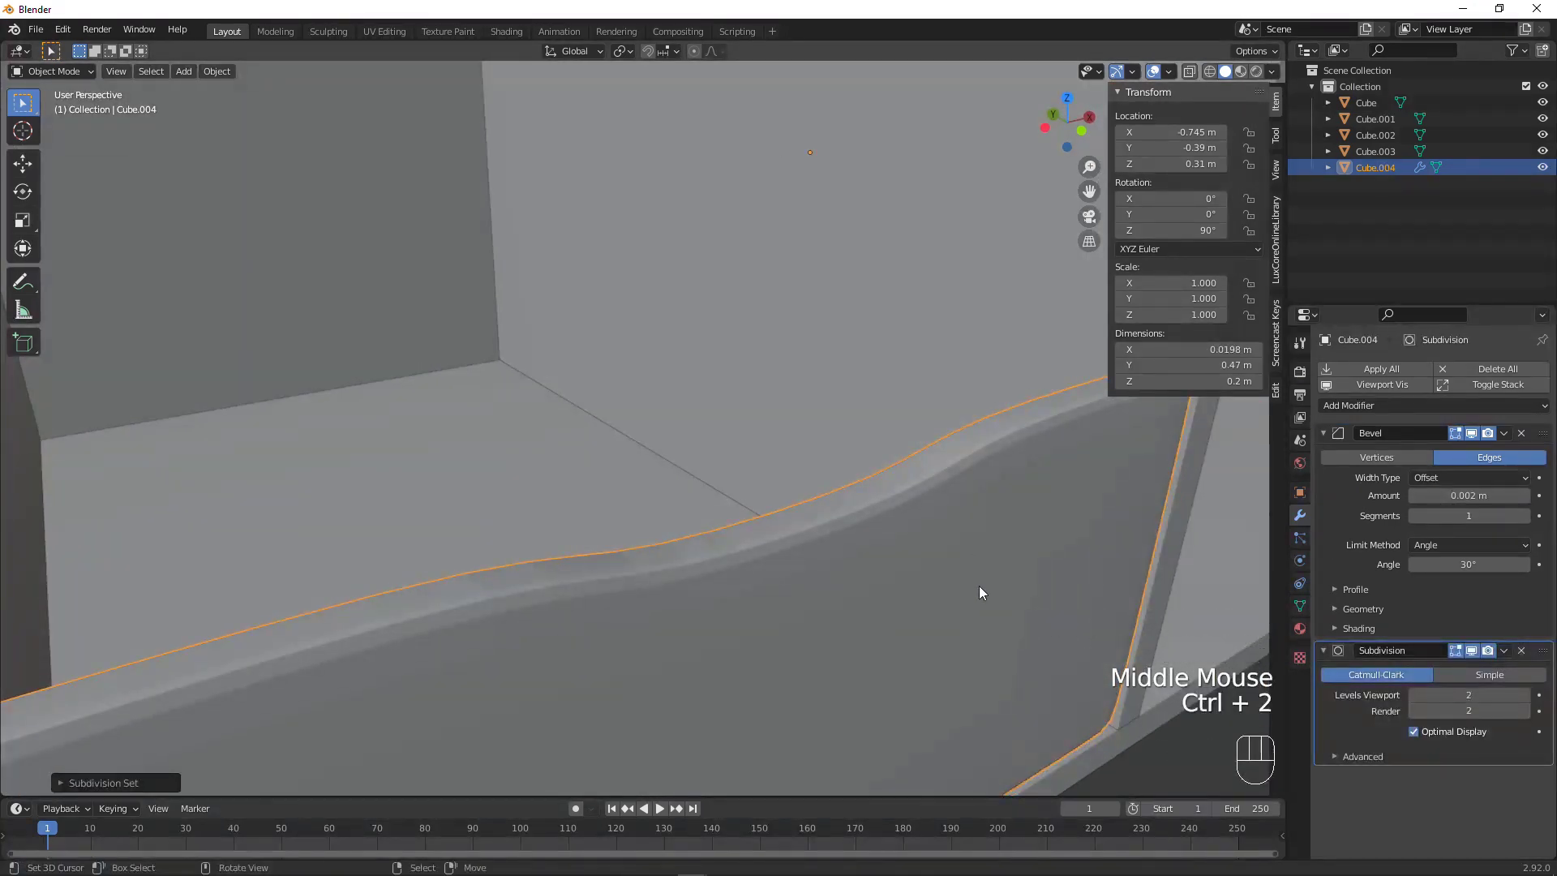
{"action": "scroll", "coordinate": [980, 577], "scroll_direction": "down", "scroll_amount": 3}
{"action": "middle_click_drag", "start_coordinate": [982, 579], "coordinate": [961, 539]}
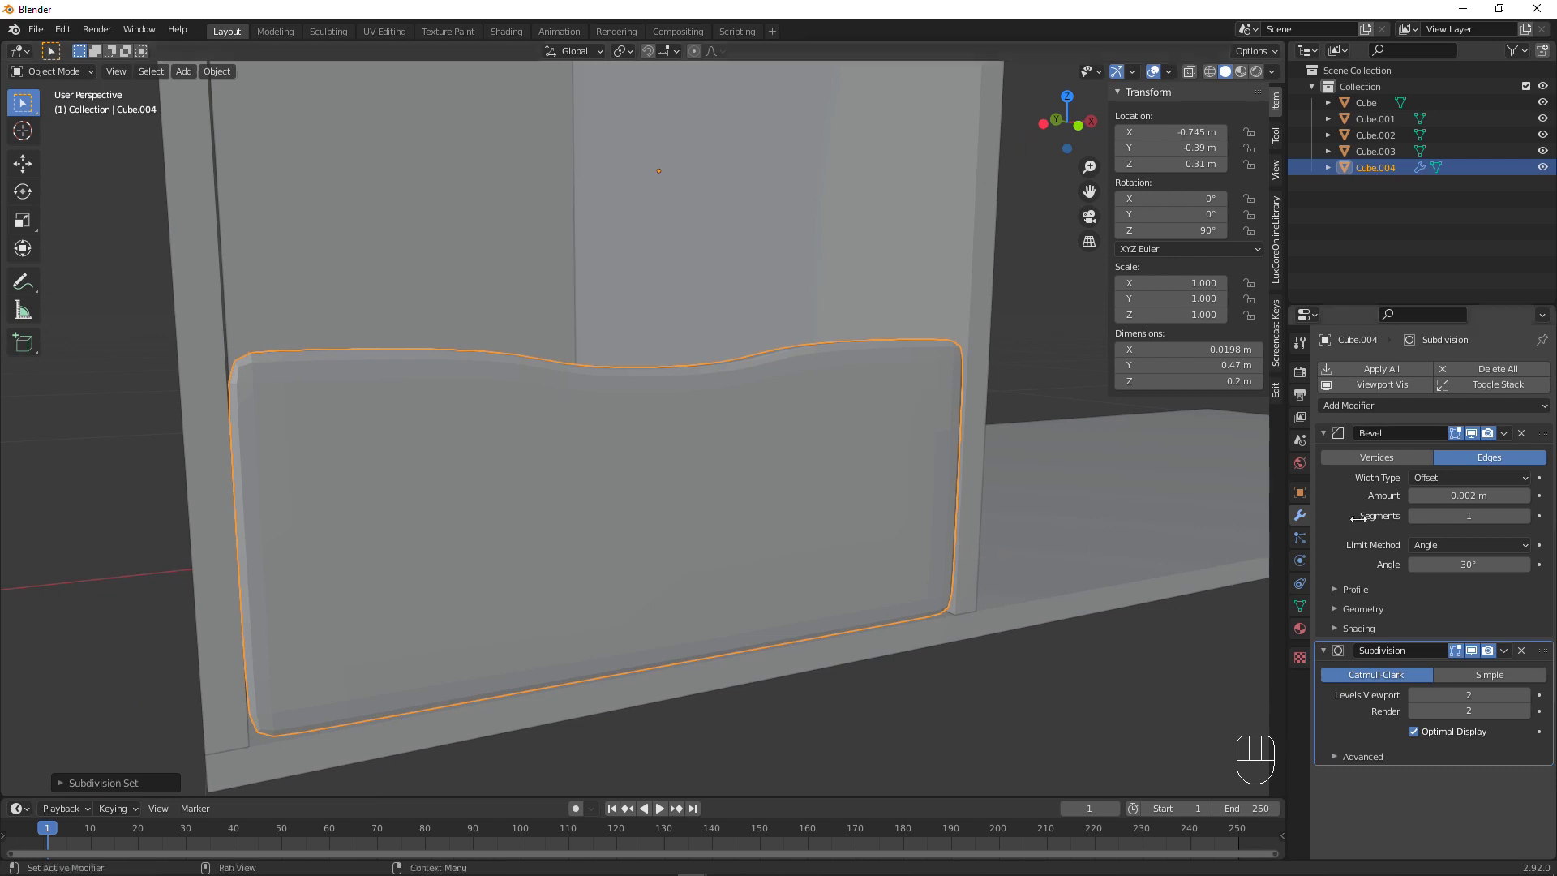
{"action": "left_click", "coordinate": [1523, 515]}
{"action": "left_click", "coordinate": [1523, 516]}
{"action": "left_click", "coordinate": [1522, 516]}
{"action": "middle_click_drag", "start_coordinate": [1022, 497], "coordinate": [976, 486]}
Add a vertical loop cut in the front panel's right section and slide it tight against the dip's right corner
{"action": "key", "text": "KP_1"}
{"action": "scroll", "coordinate": [976, 486], "scroll_direction": "up", "scroll_amount": 2}
{"action": "mouse_move", "coordinate": [592, 355]}
{"action": "middle_mouse_down", "text": "shift"}
{"action": "mouse_move", "coordinate": [541, 361]}
{"action": "mouse_move", "coordinate": [593, 375]}
{"action": "middle_mouse_up", "text": "shift"}
{"action": "key", "text": "Tab"}
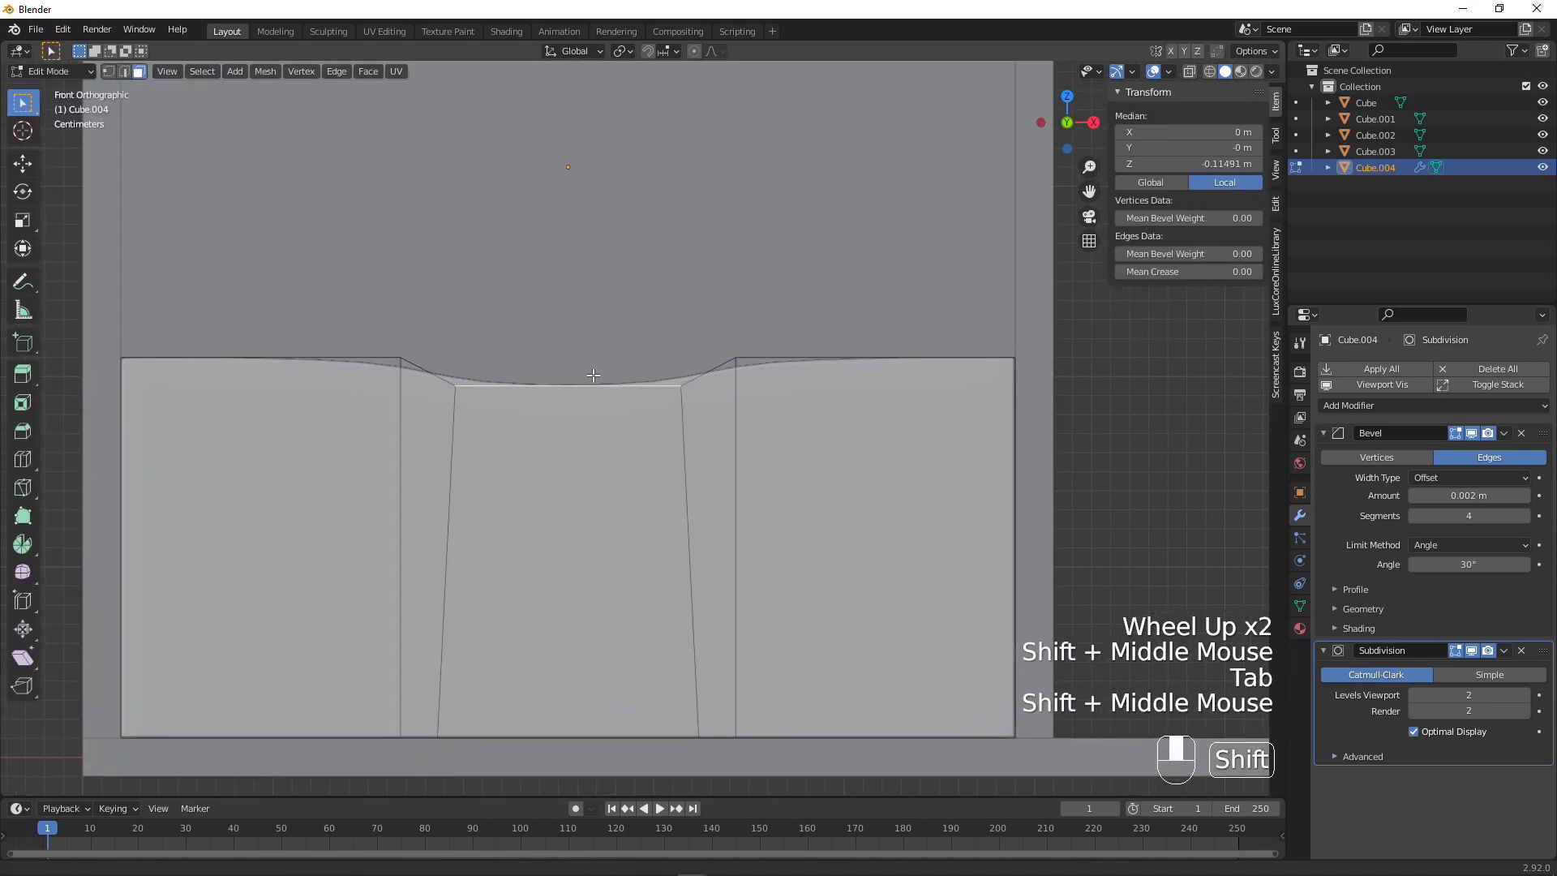
{"action": "key", "text": "ctrl+r"}
{"action": "left_click", "coordinate": [897, 359]}
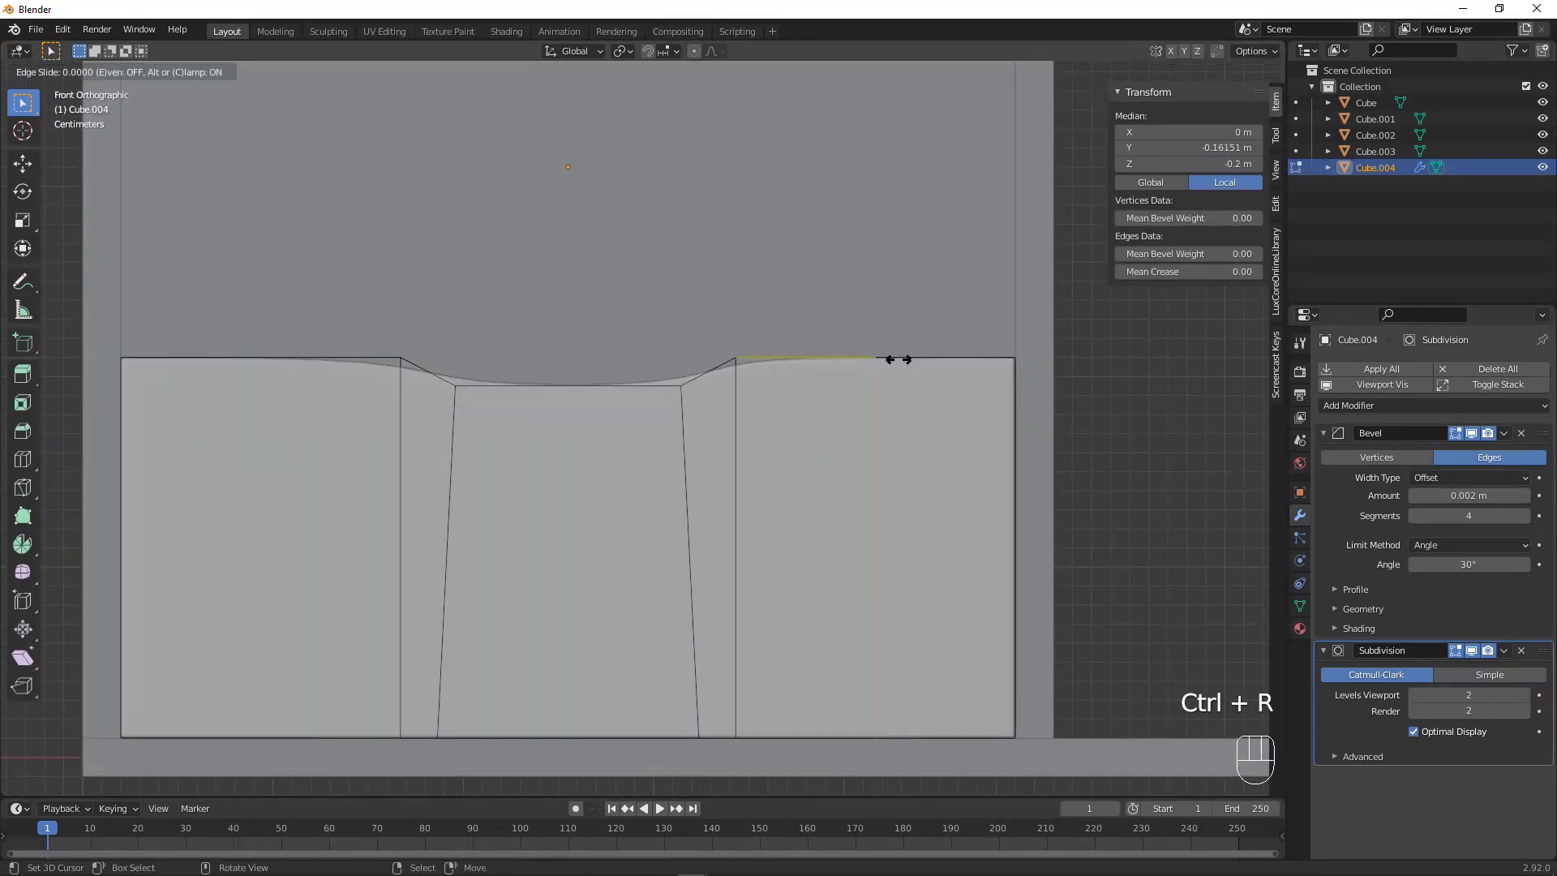
{"action": "left_click", "coordinate": [764, 383]}
Add a vertical loop cut in the front panel's left section, slide it against the dip's left corner and return to Object Mode
{"action": "key", "text": "ctrl+r"}
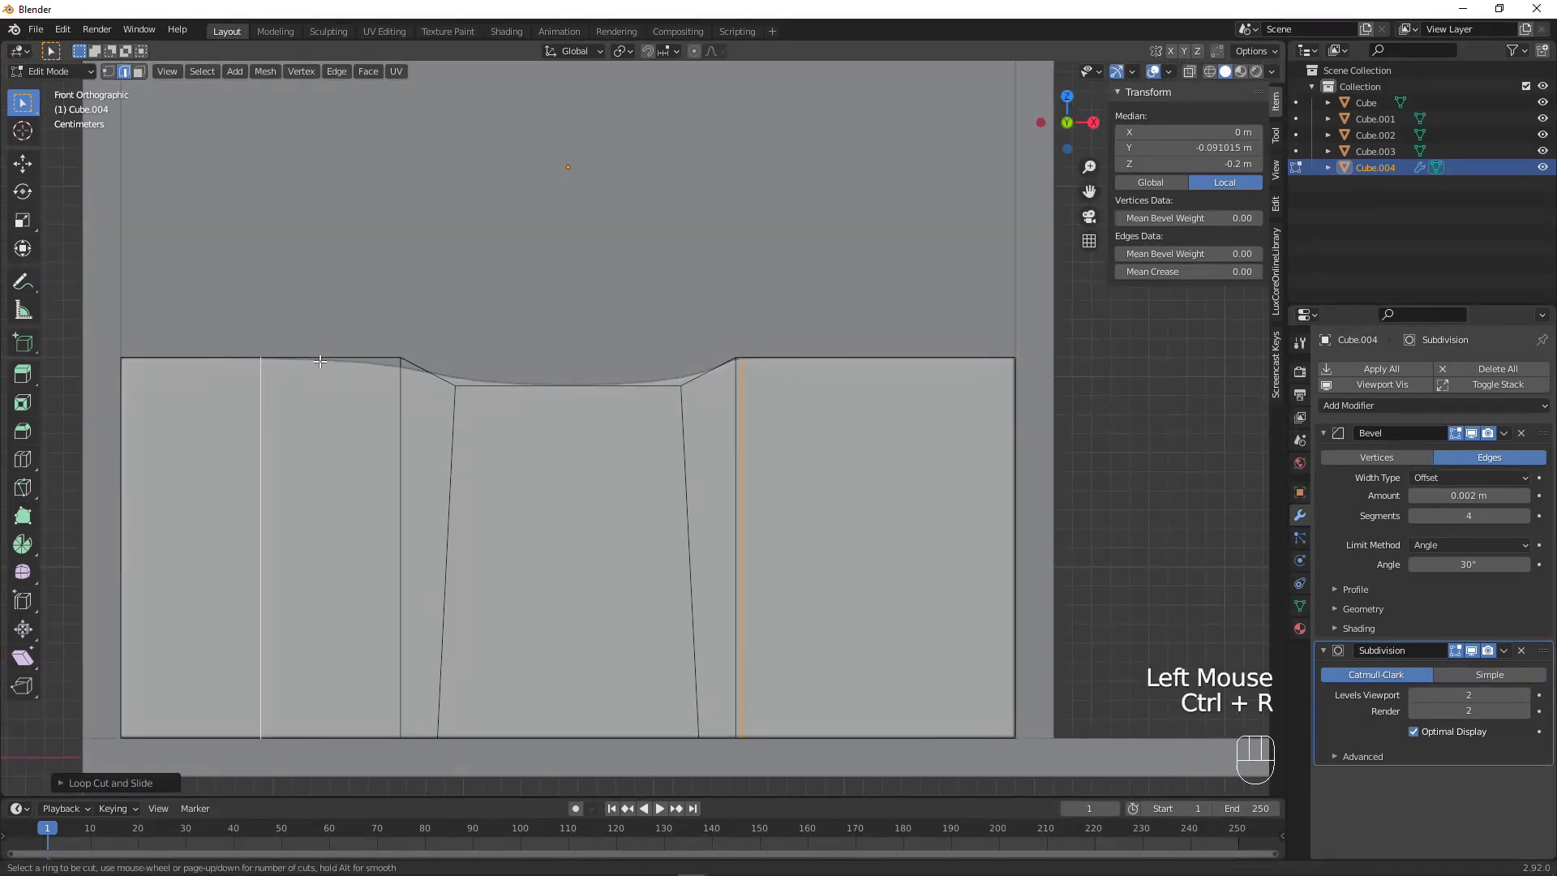
{"action": "left_click", "coordinate": [324, 360]}
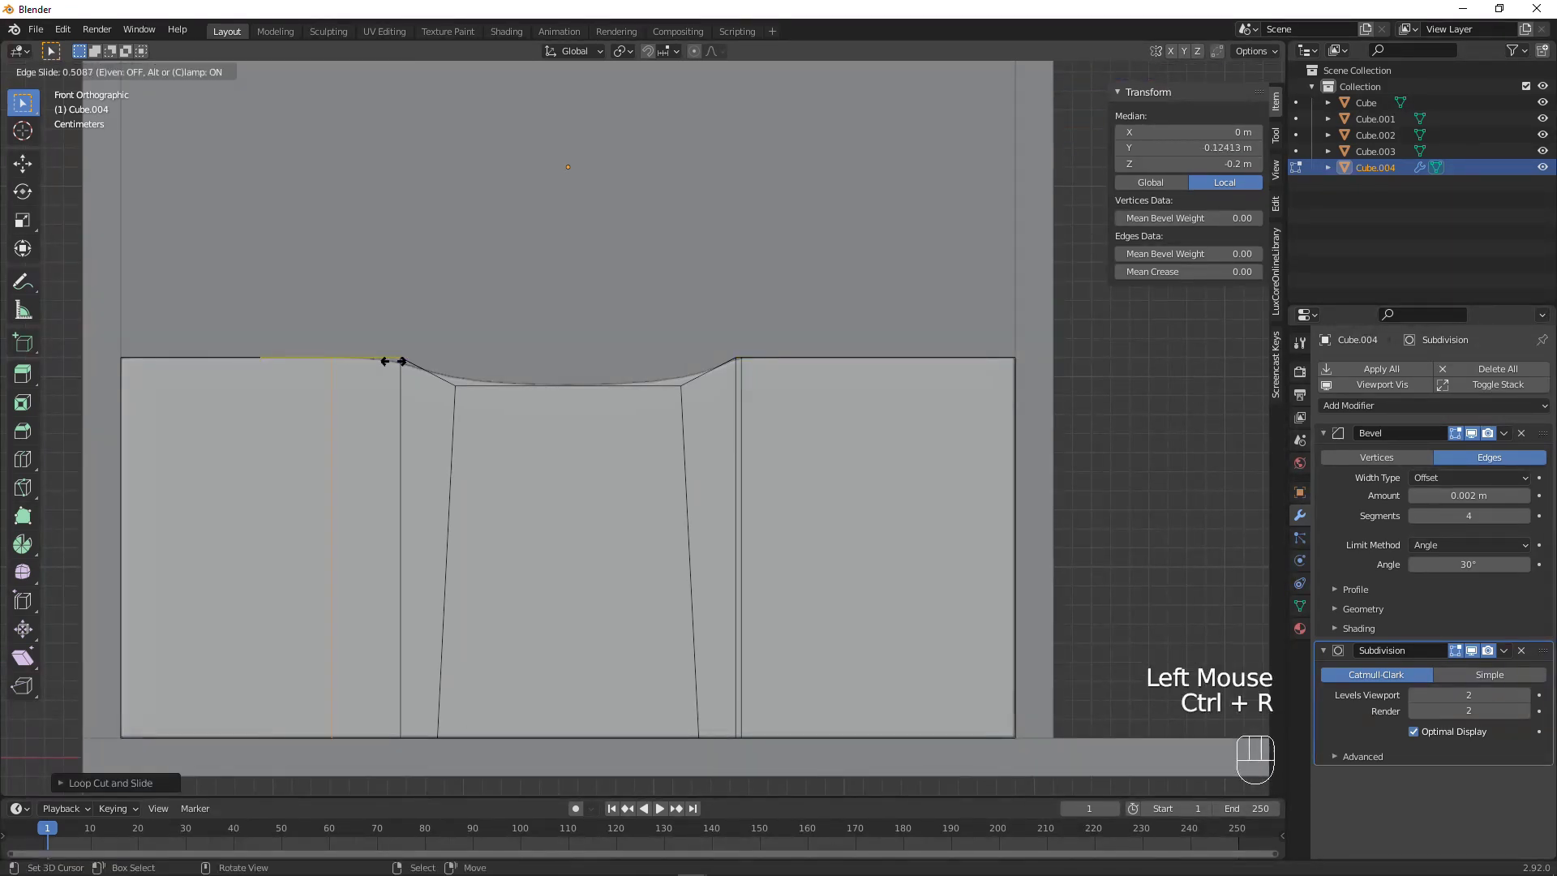
{"action": "left_click", "coordinate": [454, 354]}
{"action": "key", "text": "Tab"}
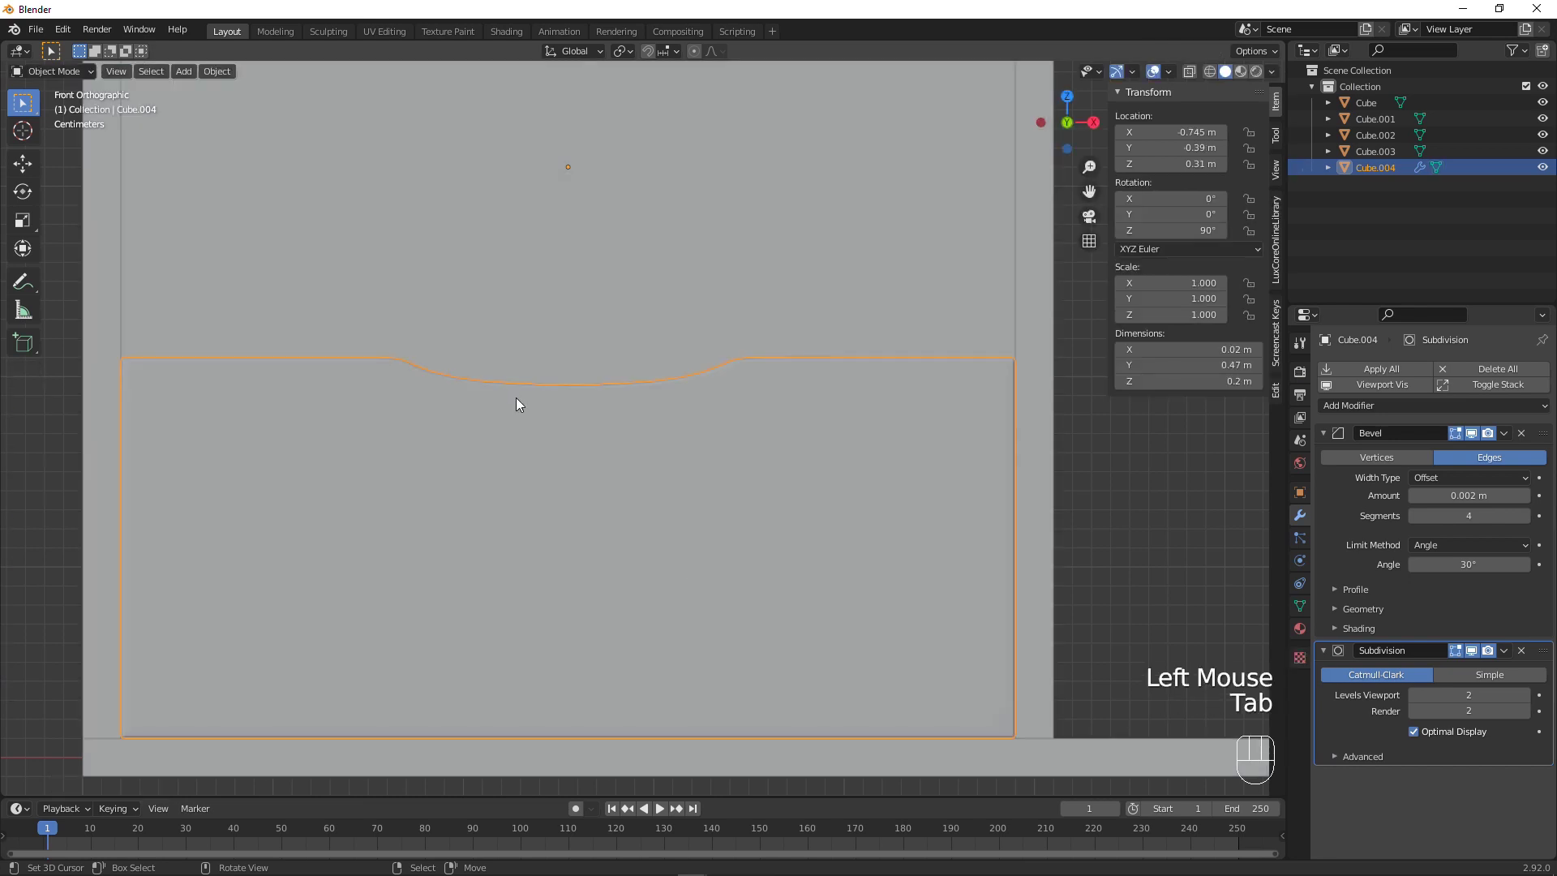
Straighten the slanted edge loop on the left side of the middle section by scaling it to 0 along X
{"action": "key", "text": "Tab"}
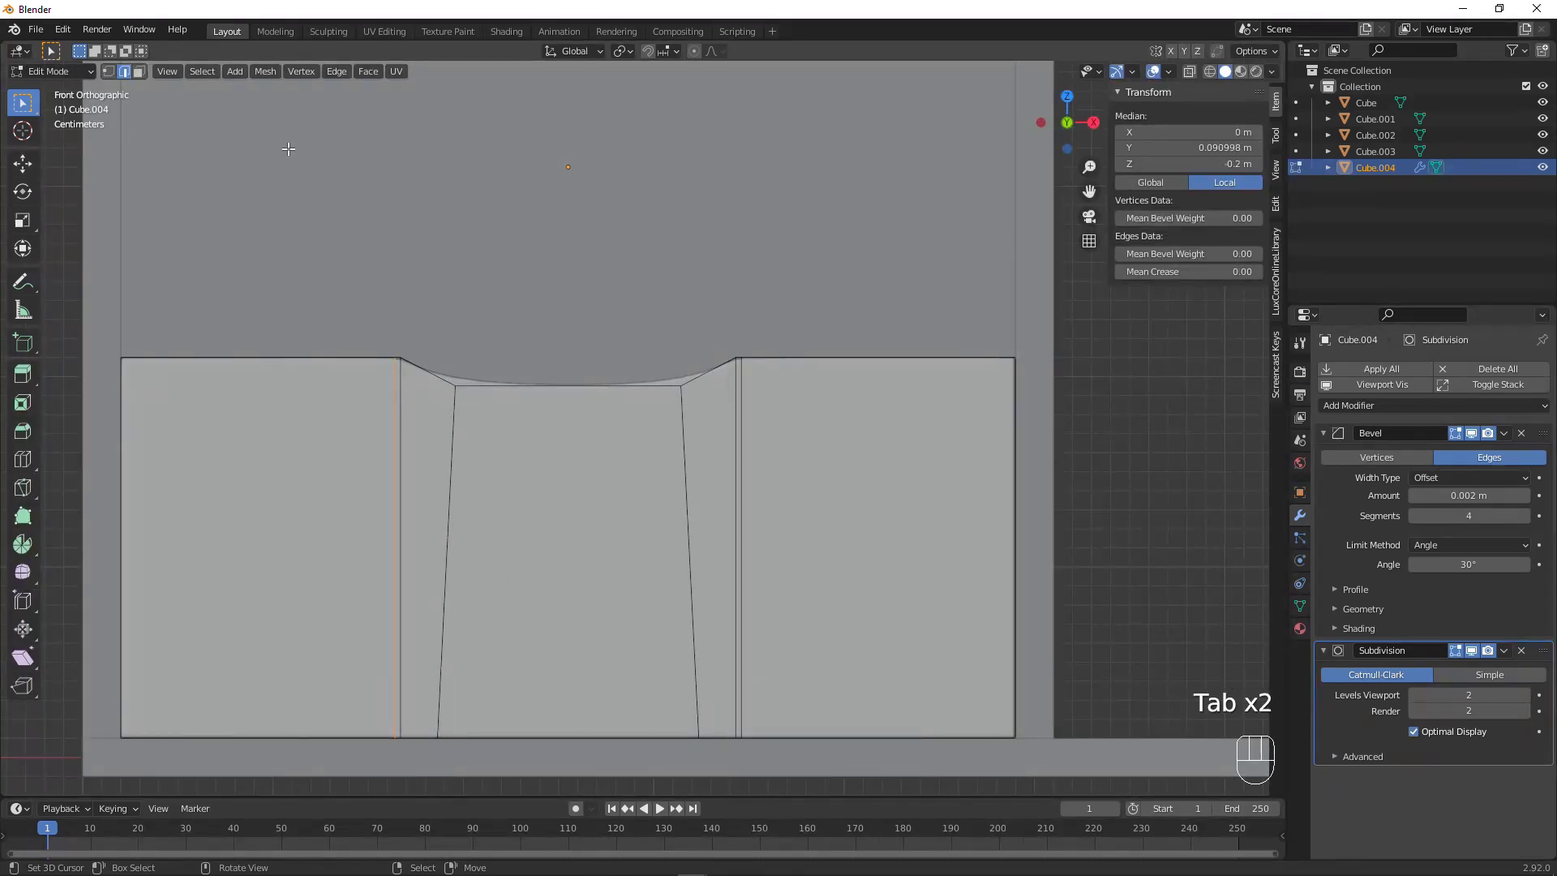
{"action": "right_click", "coordinate": [478, 478]}
{"action": "right_click", "coordinate": [478, 479]}
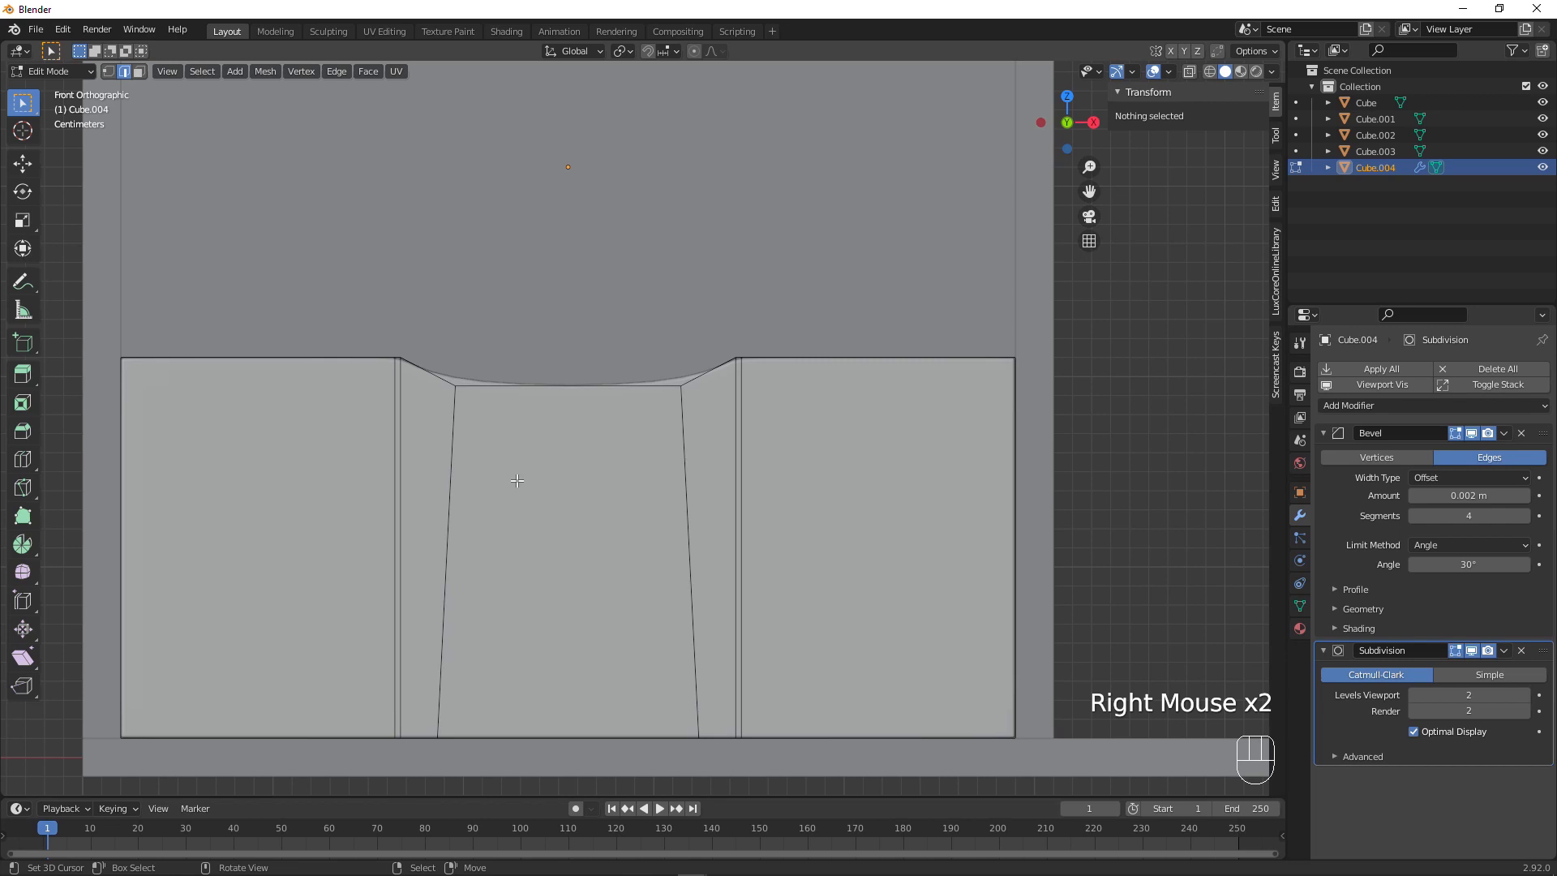
{"action": "right_click", "coordinate": [476, 473], "text": "alt"}
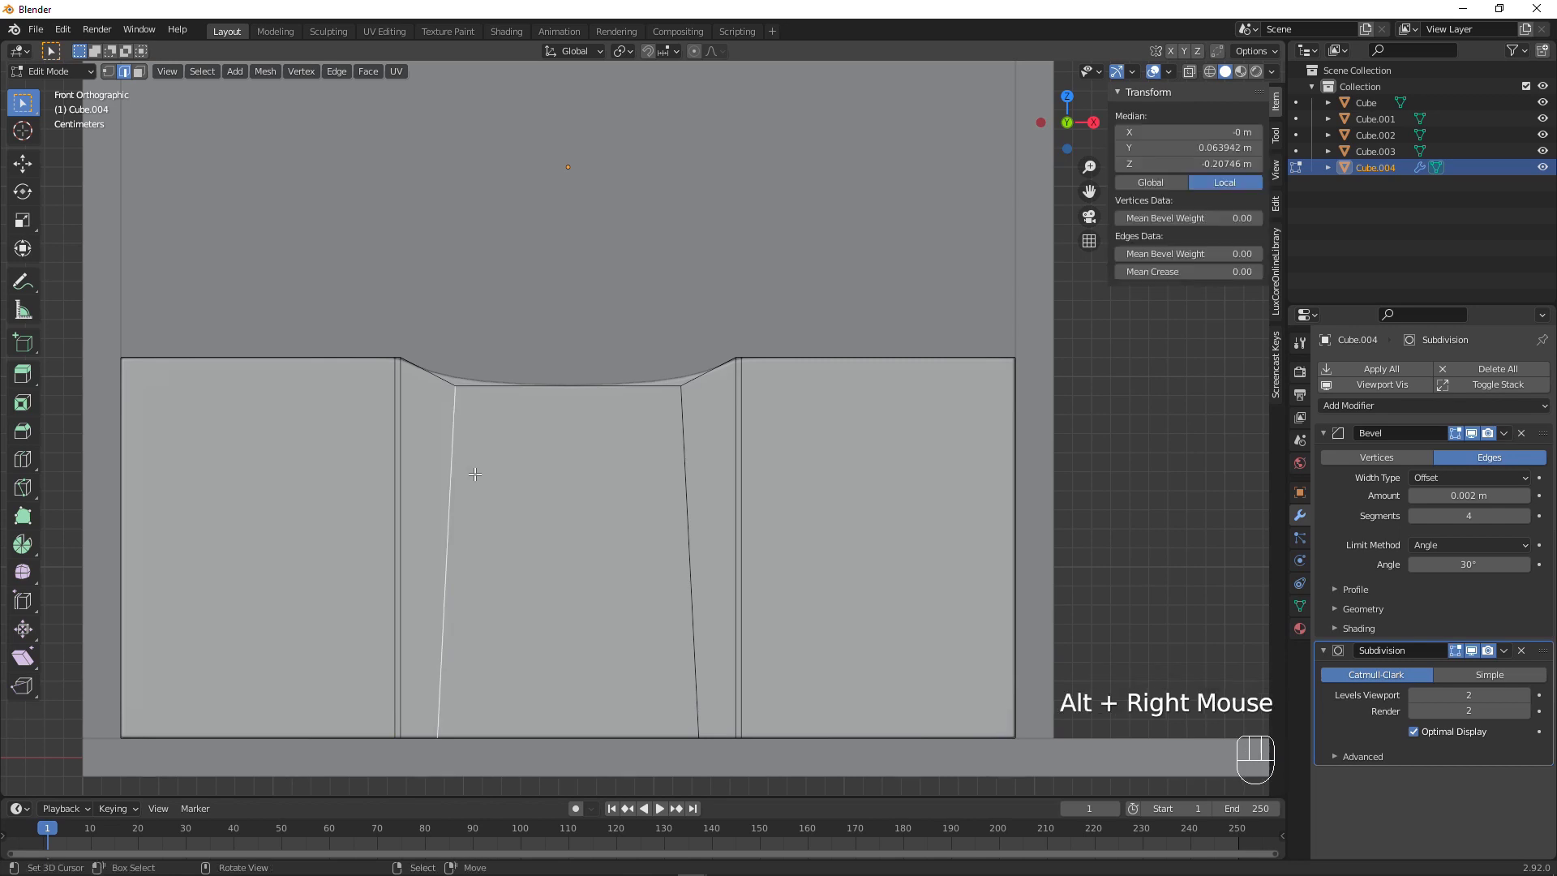
{"action": "key", "text": "s"}
{"action": "key", "text": "x"}
{"action": "key", "text": "KP_0"}
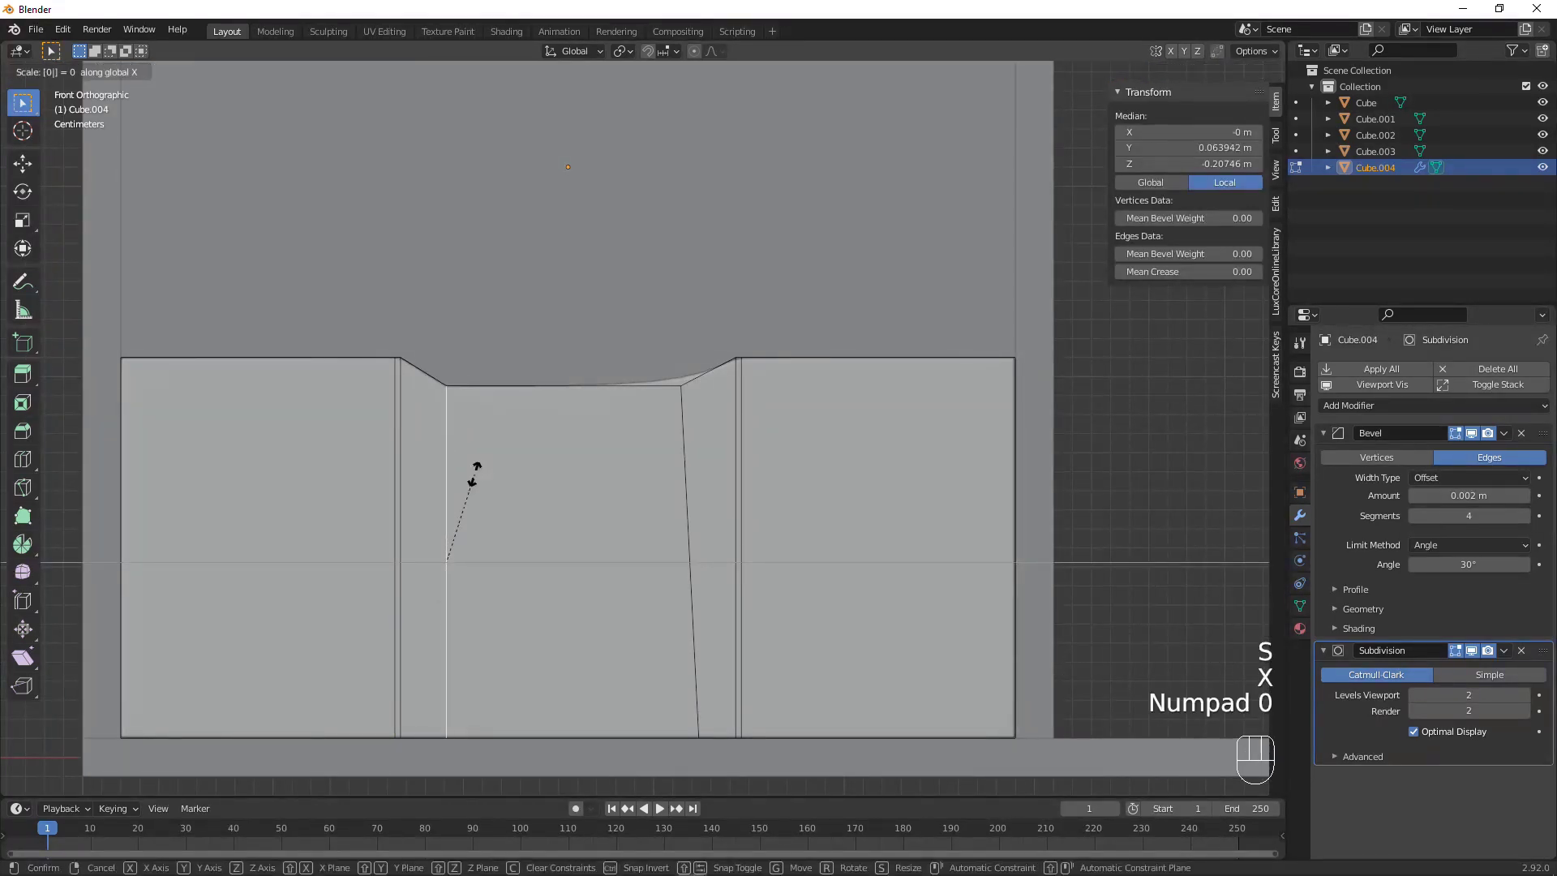
{"action": "key", "text": "Return"}
Straighten the slanted edge loop on the right side of the middle section by scaling it to 0 along X
{"action": "right_click", "coordinate": [623, 438], "text": "alt"}
{"action": "key", "text": "s"}
{"action": "key", "text": "x"}
{"action": "key", "text": "KP_0"}
{"action": "key", "text": "Return"}
{"action": "key", "text": "Tab"}
Set the Bevel modifier's angle limit to 60° so the dip's shallow corners are left unbevelled
{"action": "middle_click_drag", "start_coordinate": [626, 444], "coordinate": [592, 448]}
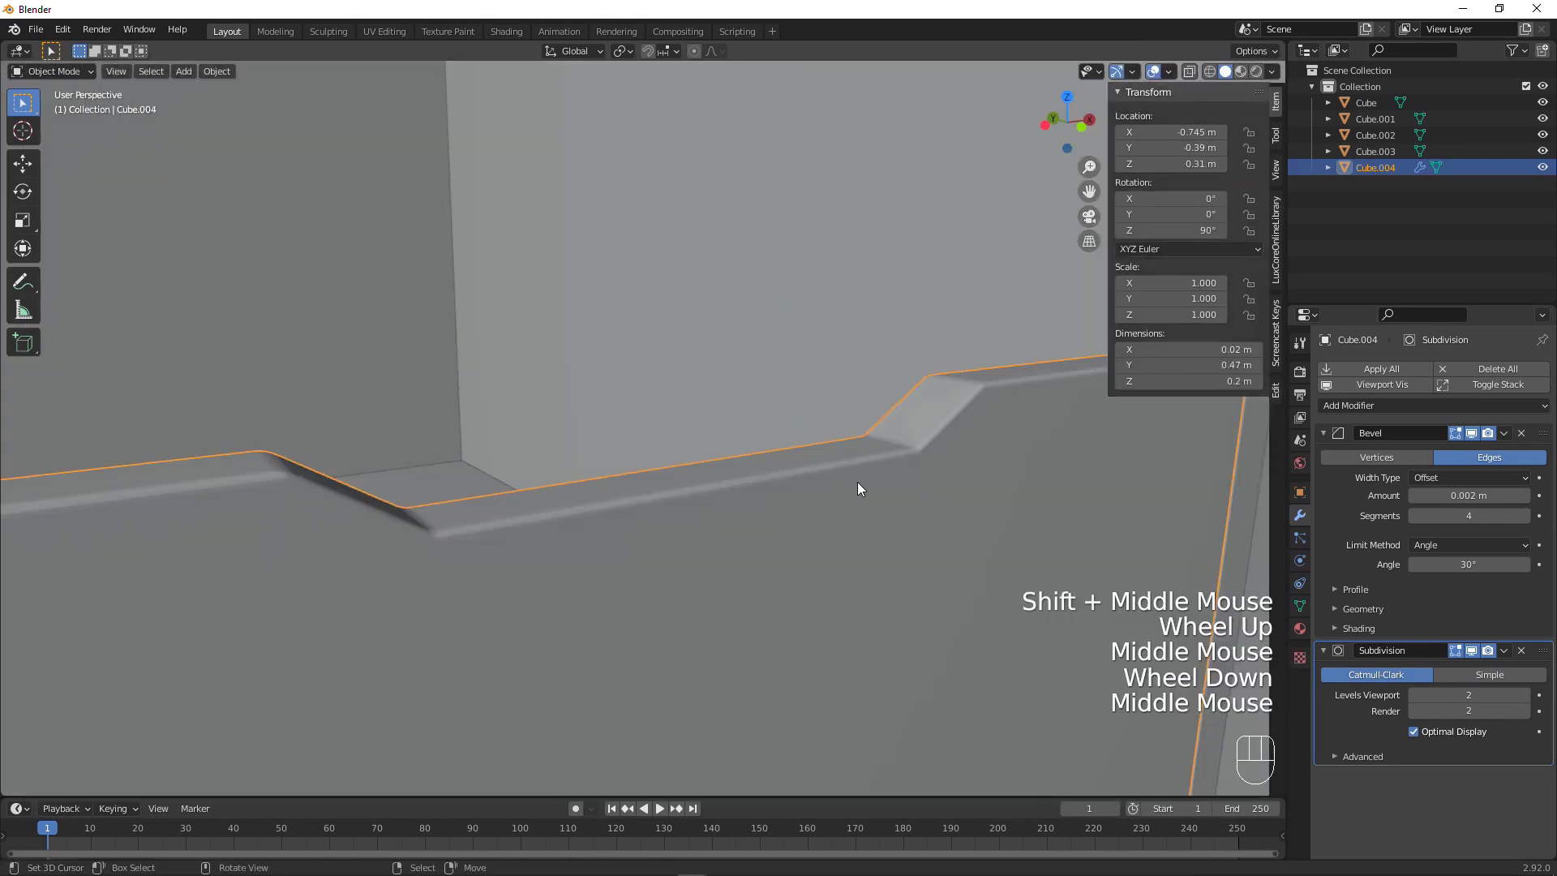
{"action": "middle_click_drag", "start_coordinate": [870, 474], "coordinate": [851, 470]}
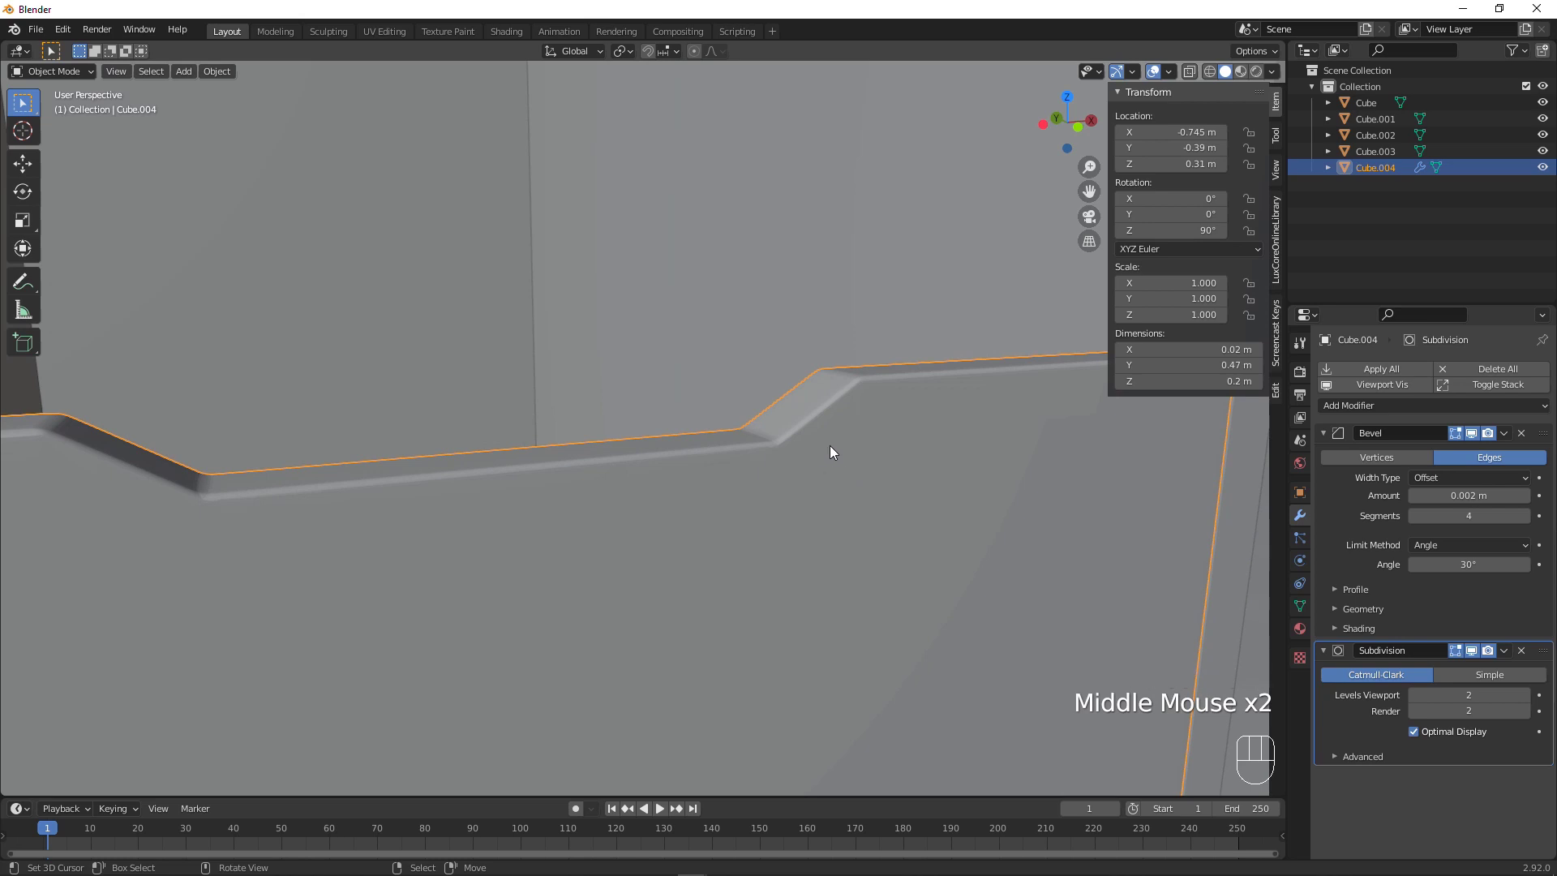
{"action": "key", "text": "w"}
{"action": "scroll", "coordinate": [904, 450], "scroll_direction": "down", "scroll_amount": 2}
{"action": "scroll", "coordinate": [898, 445], "scroll_direction": "up", "scroll_amount": 1}
{"action": "mouse_move", "coordinate": [901, 444]}
{"action": "middle_mouse_down"}
{"action": "mouse_move", "coordinate": [879, 438]}
{"action": "mouse_move", "coordinate": [889, 454]}
{"action": "mouse_move", "coordinate": [932, 446]}
{"action": "middle_mouse_up"}
{"action": "left_click", "coordinate": [1470, 564]}
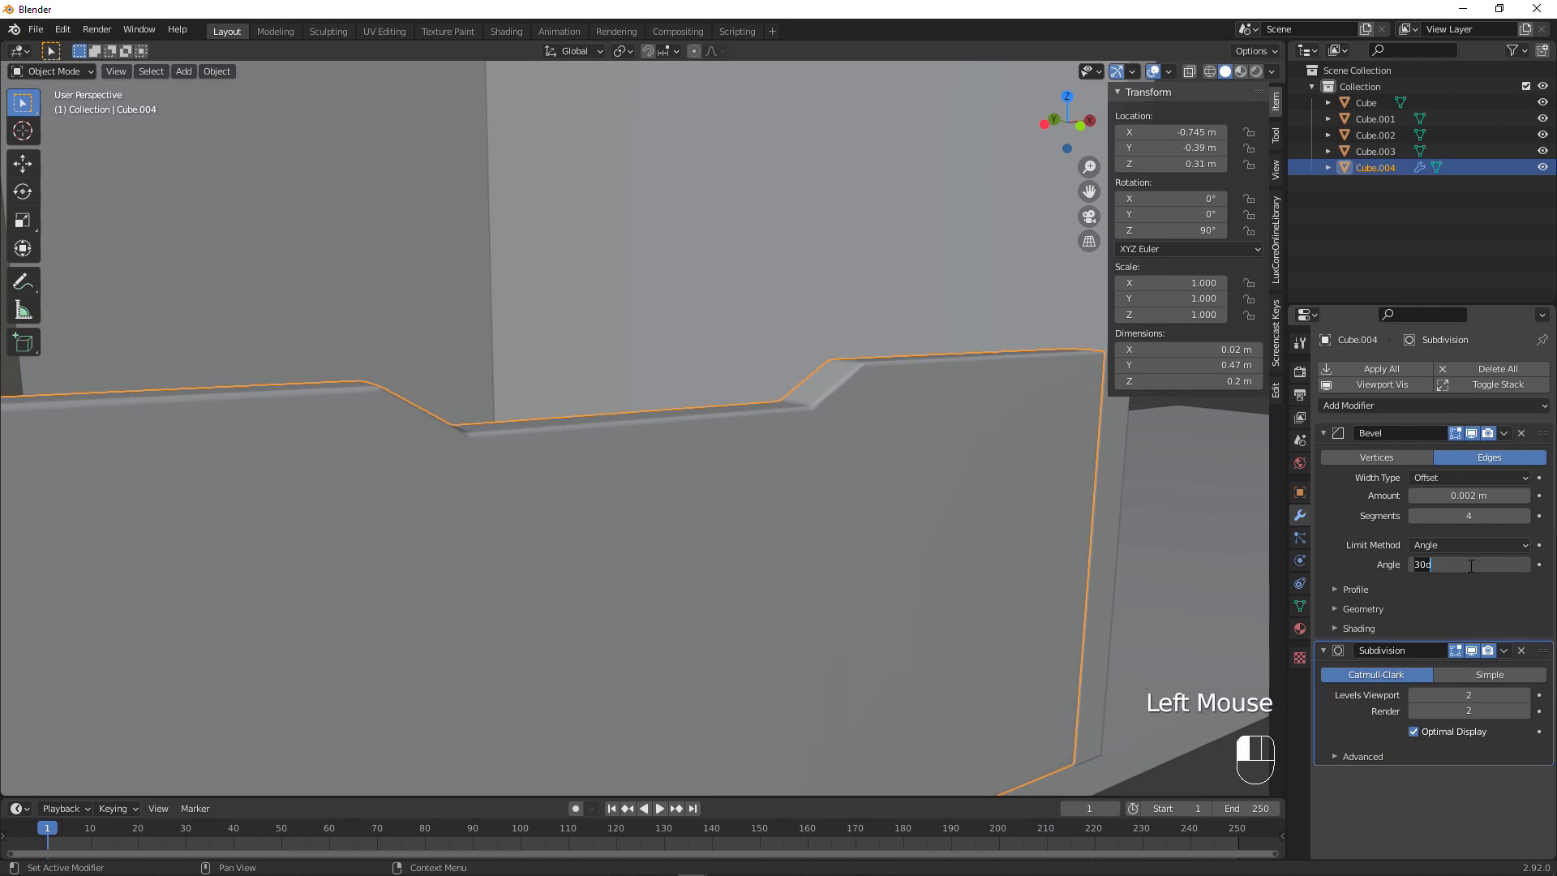
{"action": "key", "text": "Return"}
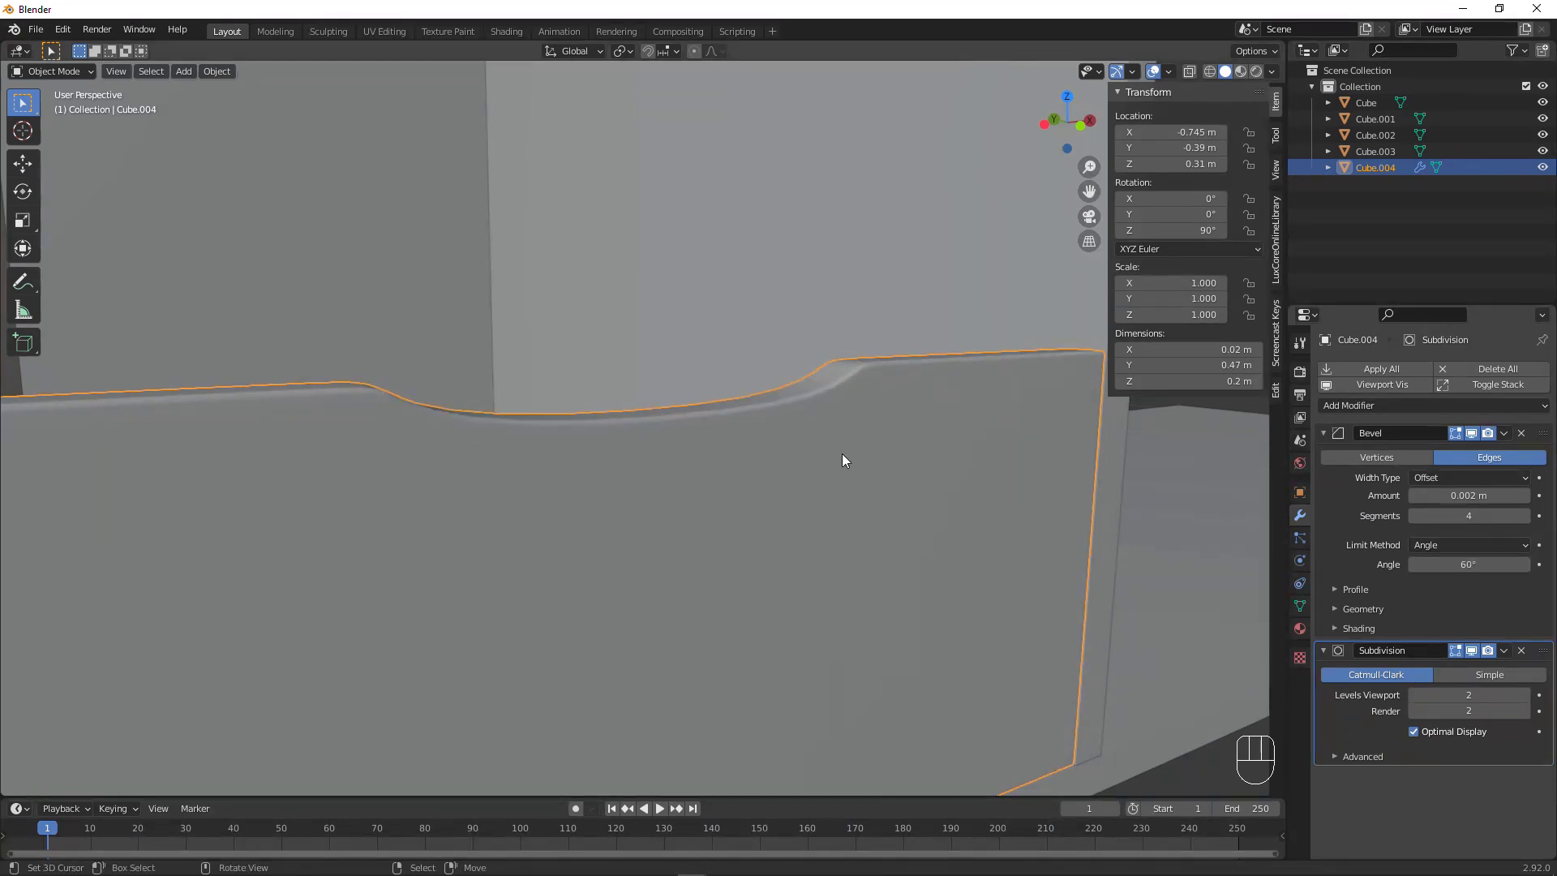
Add a vertical loop cut in the front panel's middle section and bevel it about 0.055 m into two loops near the dip's corners
{"action": "key", "text": "Tab"}
{"action": "key", "text": "KP_1"}
{"action": "key", "text": "ctrl+r"}
{"action": "right_click", "coordinate": [418, 364]}
{"action": "key", "text": "ctrl+b"}
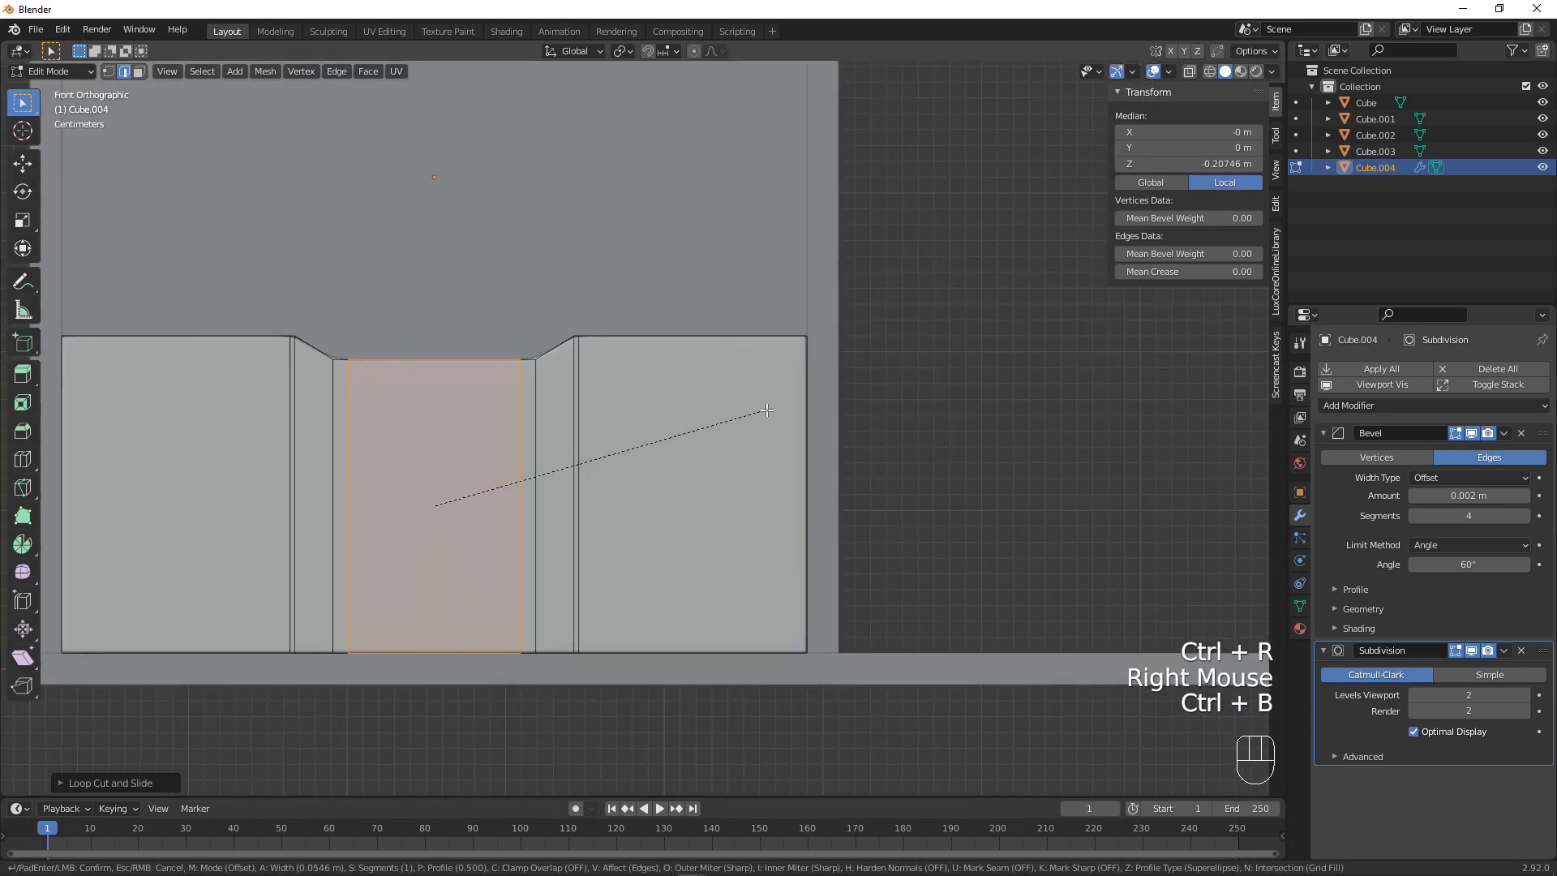
{"action": "left_click", "coordinate": [764, 414]}
{"action": "key", "text": "Tab"}
Examine the front panel's smoothed dip up close, then in the context of the whole cabinet
{"action": "scroll", "coordinate": [580, 409], "scroll_direction": "up", "scroll_amount": 4}
{"action": "middle_click_drag", "start_coordinate": [463, 395], "coordinate": [608, 407], "text": "shift"}
{"action": "key", "text": "Tab"}
{"action": "scroll", "coordinate": [625, 409], "scroll_direction": "down", "scroll_amount": 1}
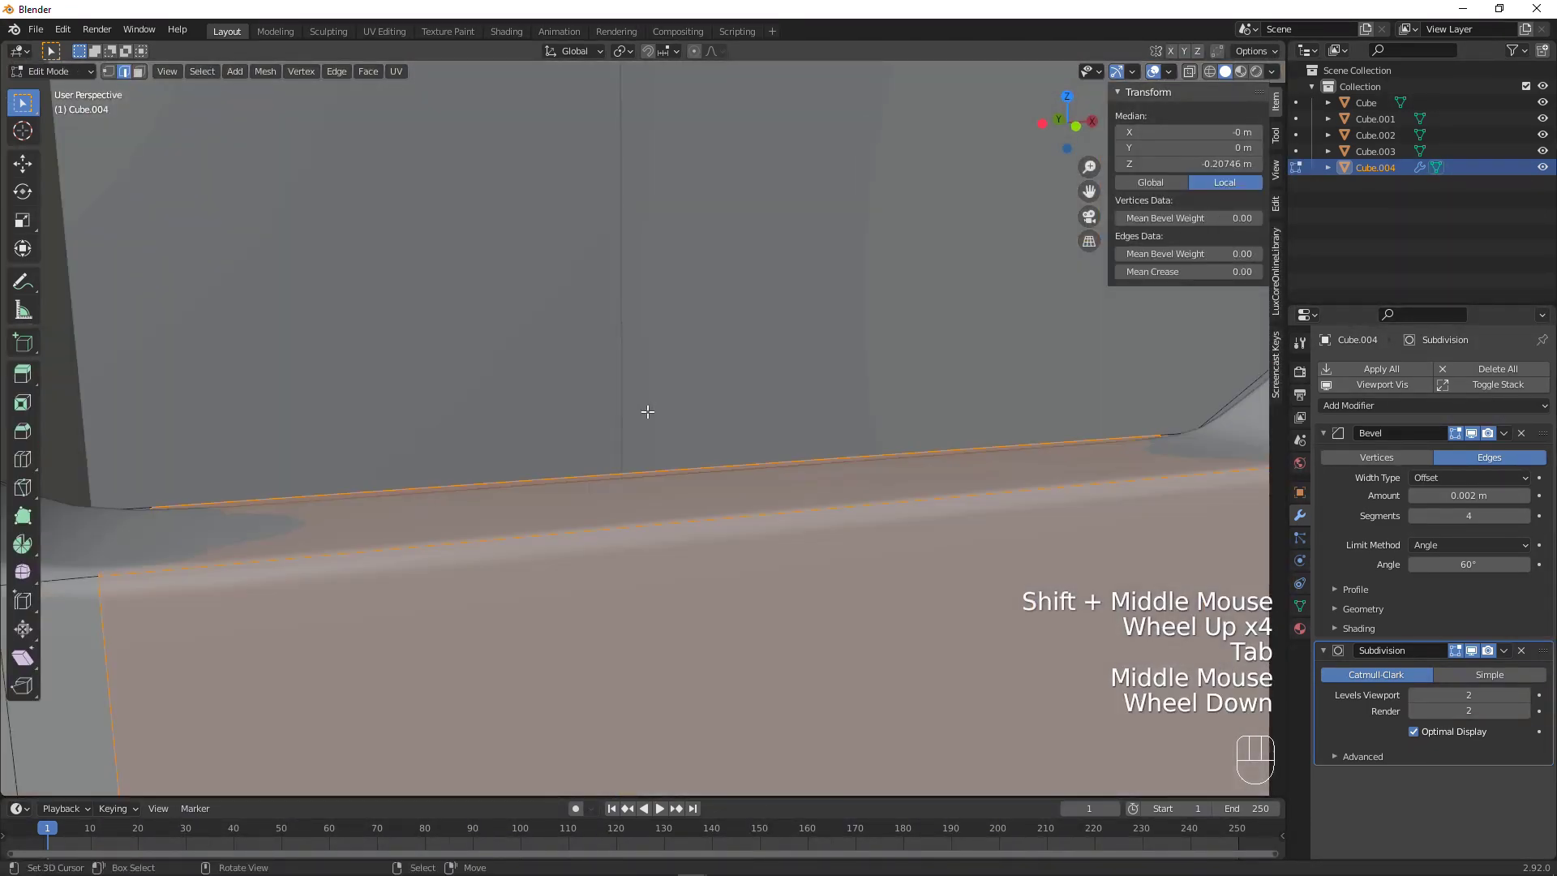
{"action": "key", "text": "Tab"}
{"action": "scroll", "coordinate": [932, 454], "scroll_direction": "down", "scroll_amount": 1}
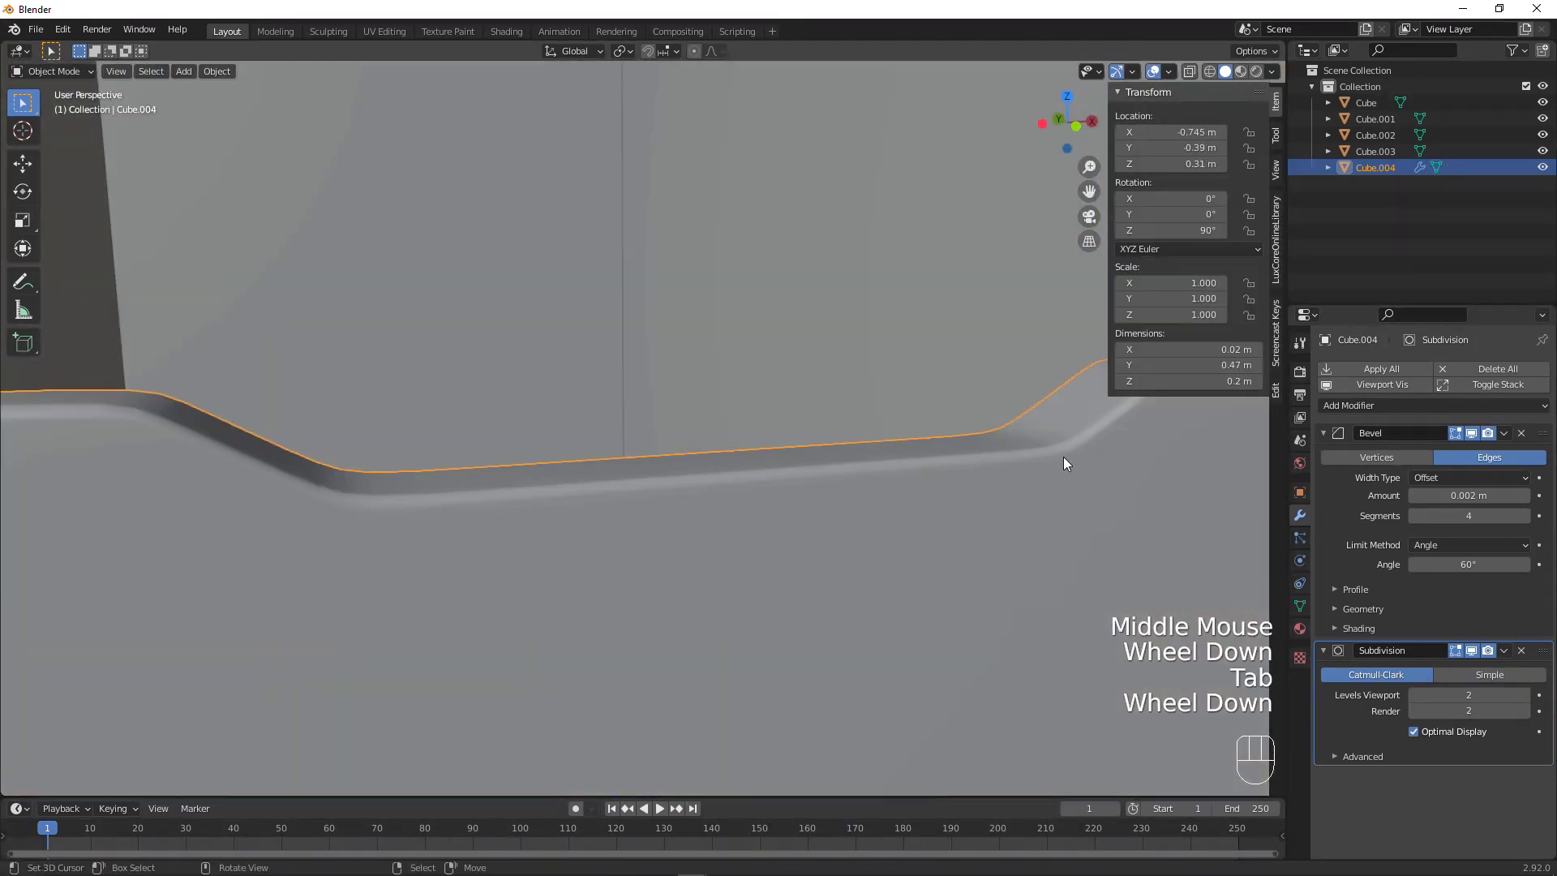
{"action": "scroll", "coordinate": [884, 445], "scroll_direction": "down", "scroll_amount": 7}
{"action": "mouse_move", "coordinate": [919, 503]}
{"action": "middle_mouse_down"}
{"action": "mouse_move", "coordinate": [858, 469]}
{"action": "mouse_move", "coordinate": [917, 483]}
{"action": "middle_mouse_up"}
{"action": "scroll", "coordinate": [1106, 480], "scroll_direction": "up", "scroll_amount": 1}
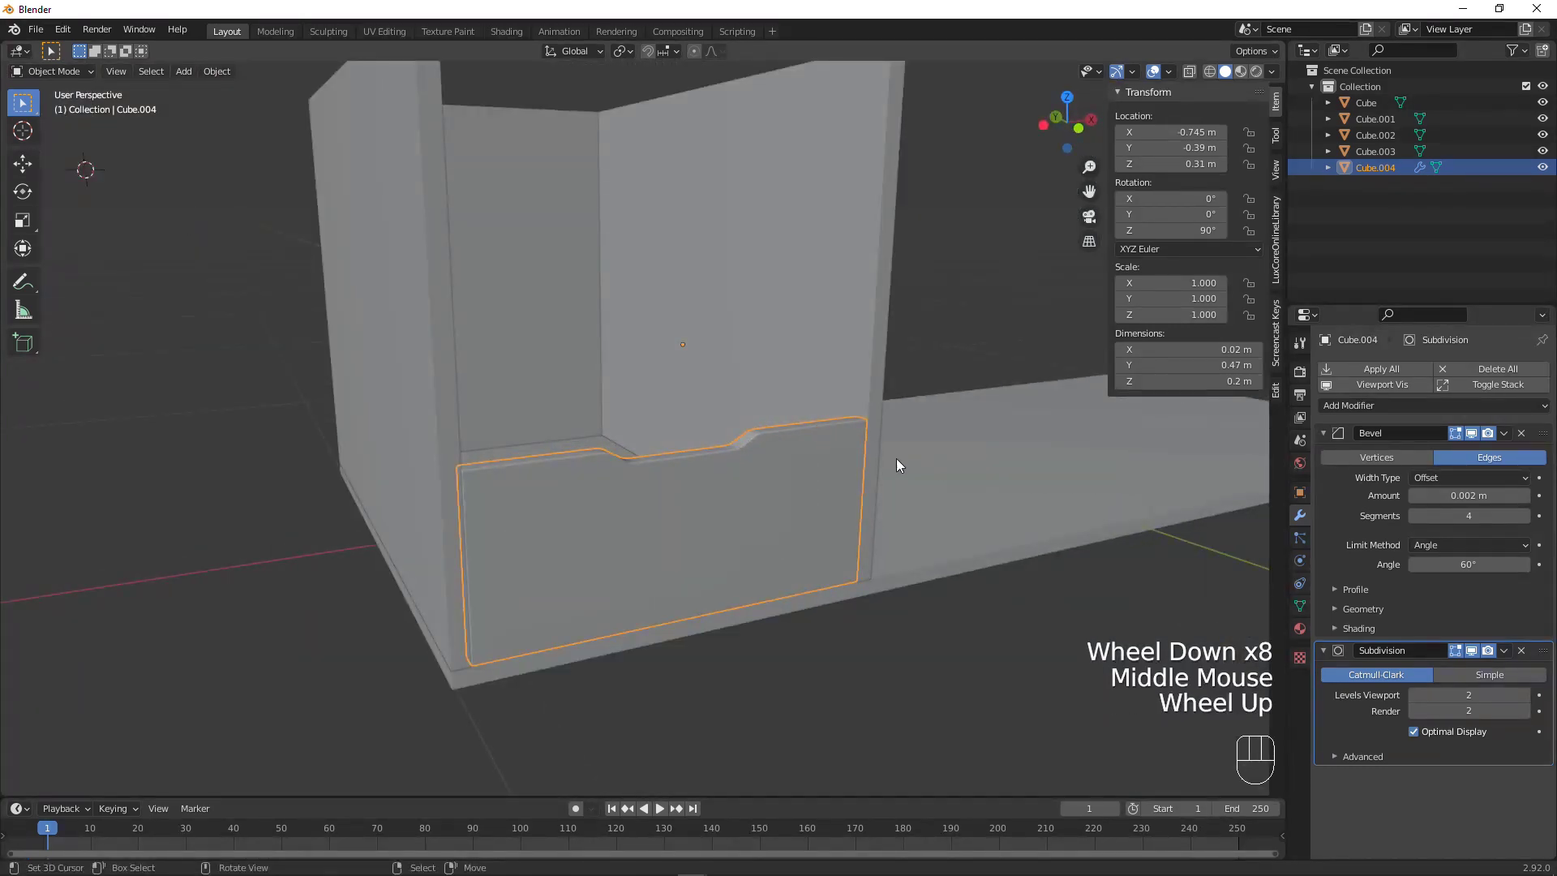
Set the front panel's origin to its geometry and add an Array modifier to it
{"action": "key", "text": "F3"}
{"action": "key", "text": "Return"}
{"action": "middle_click_drag", "start_coordinate": [897, 462], "coordinate": [770, 532]}
{"action": "scroll", "coordinate": [806, 532], "scroll_direction": "down", "scroll_amount": 2}
{"action": "scroll", "coordinate": [770, 533], "scroll_direction": "up", "scroll_amount": 2}
{"action": "left_click", "coordinate": [1358, 411]}
{"action": "left_click", "coordinate": [1240, 449]}
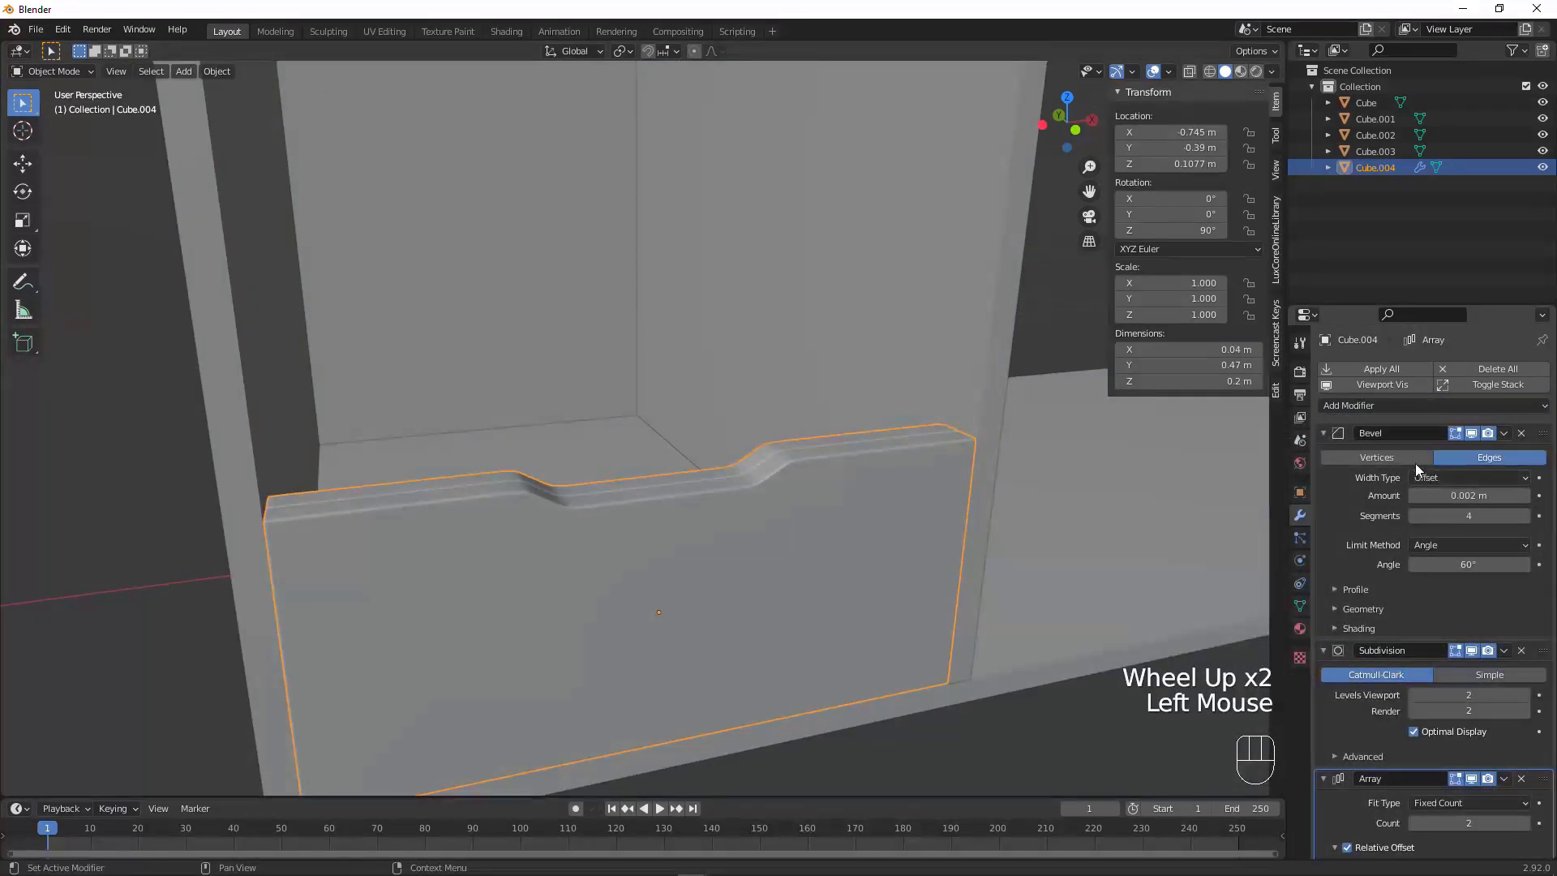
Stack three front panels vertically by setting the Array's relative offset to X 0 and Z 1 and its count to 3
{"action": "left_click", "coordinate": [1326, 432]}
{"action": "left_click", "coordinate": [1469, 709]}
{"action": "type", "text": "1"}
{"action": "key", "text": "Return"}
{"action": "left_click", "coordinate": [1468, 677]}
{"action": "type", "text": "0"}
{"action": "key", "text": "Return"}
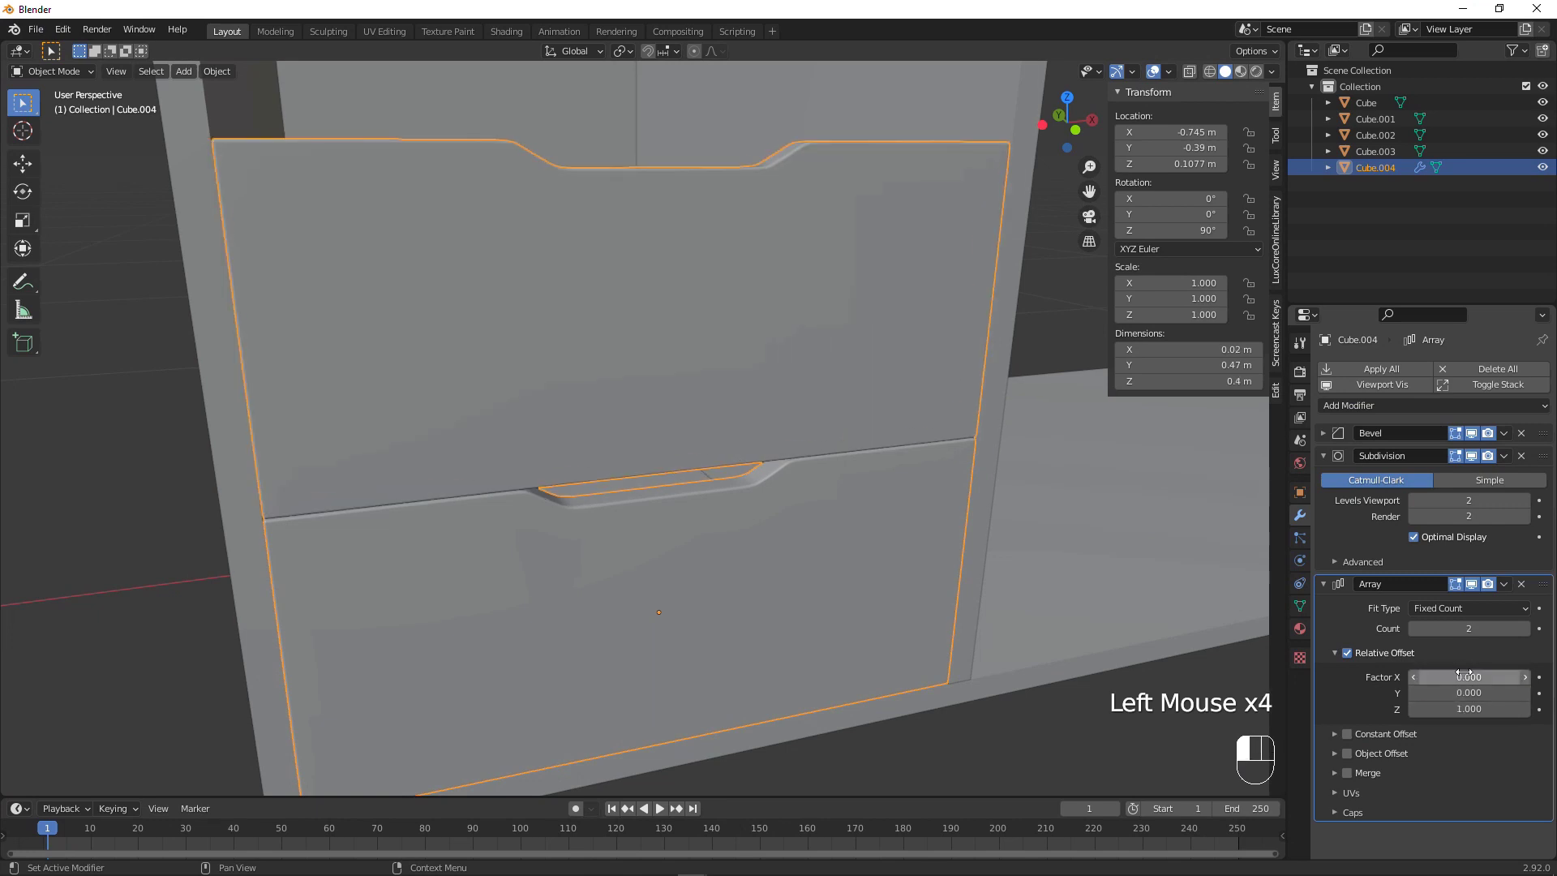
{"action": "left_click", "coordinate": [1510, 627]}
{"action": "scroll", "coordinate": [782, 367], "scroll_direction": "down", "scroll_amount": 3}
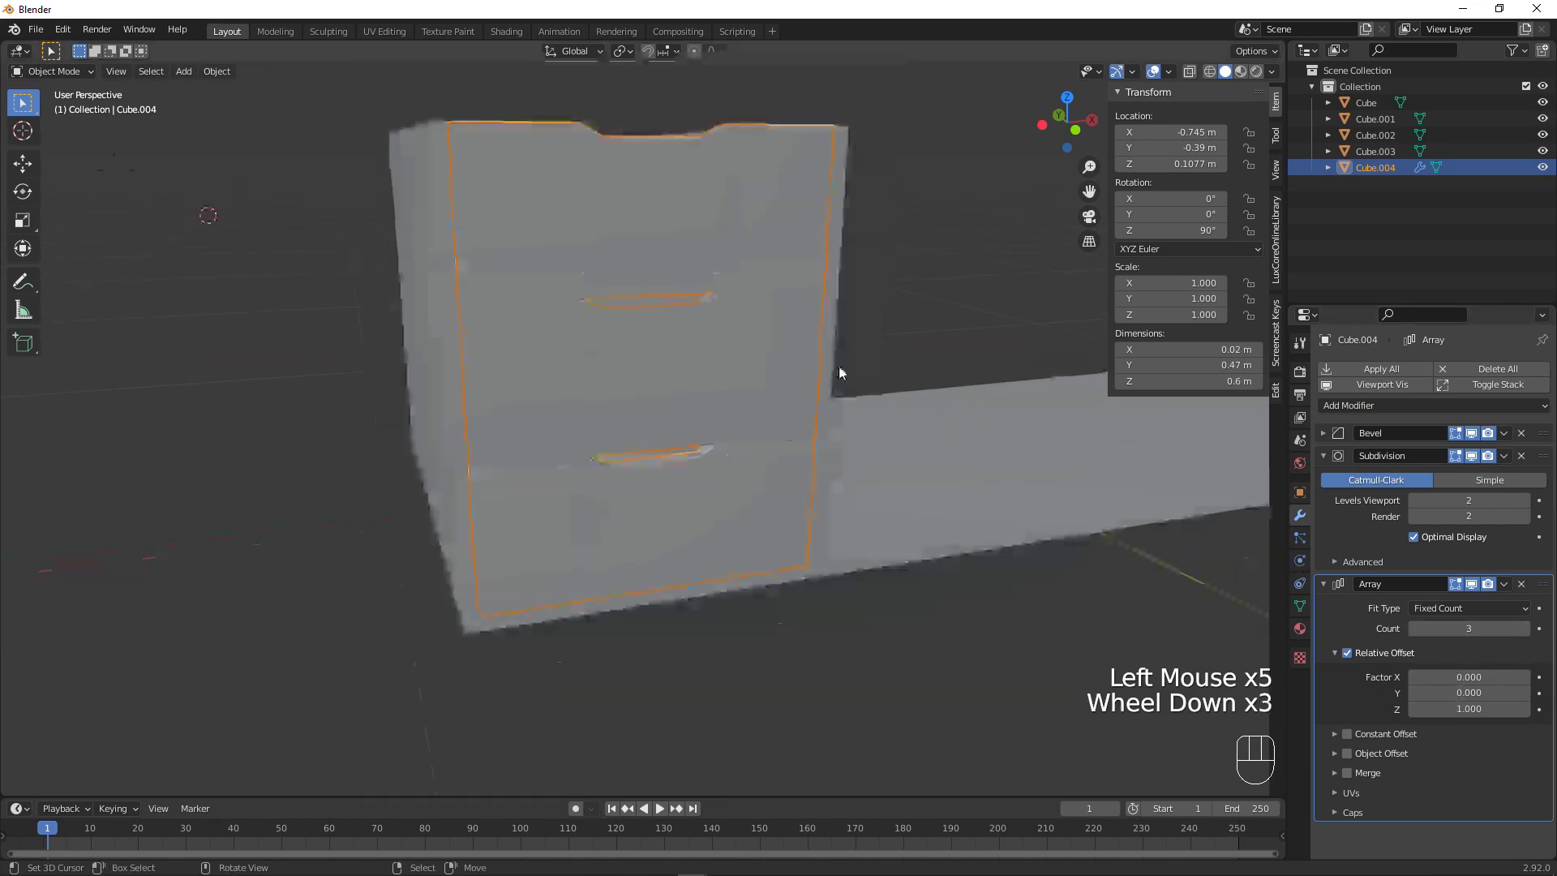
Add a Mirror modifier to the base board, using the drawer cabinet's inner side board as the mirror object
{"action": "right_click", "coordinate": [882, 290]}
{"action": "middle_click_drag", "start_coordinate": [882, 290], "coordinate": [959, 404]}
{"action": "left_click", "coordinate": [1368, 367]}
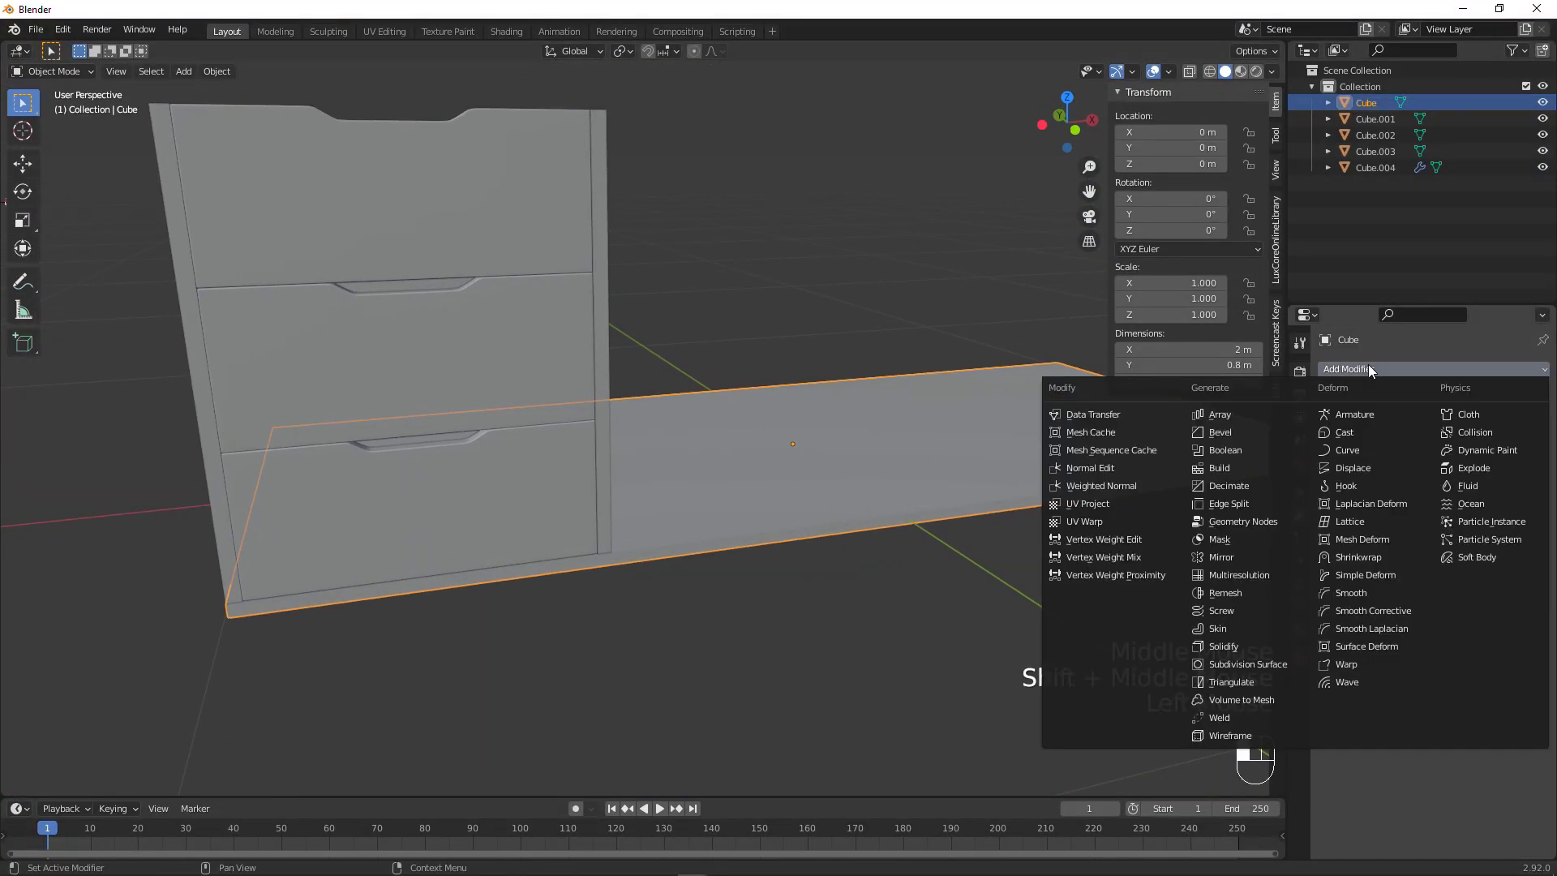
{"action": "left_click", "coordinate": [1253, 556]}
{"action": "left_click", "coordinate": [1520, 518]}
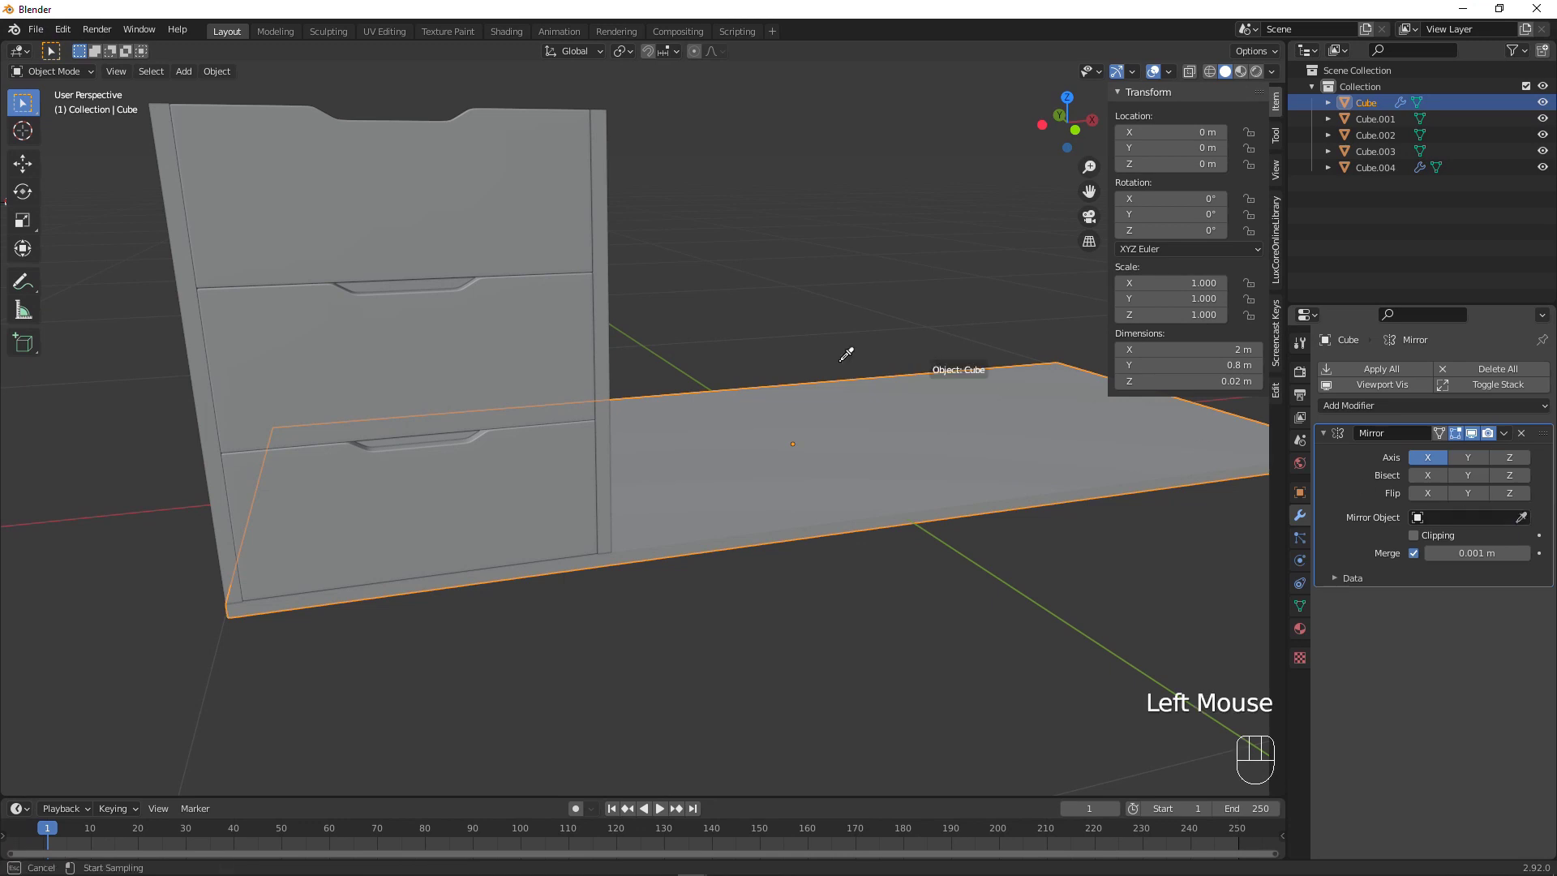
{"action": "left_click", "coordinate": [617, 317]}
{"action": "middle_click_drag", "start_coordinate": [924, 392], "coordinate": [624, 308]}
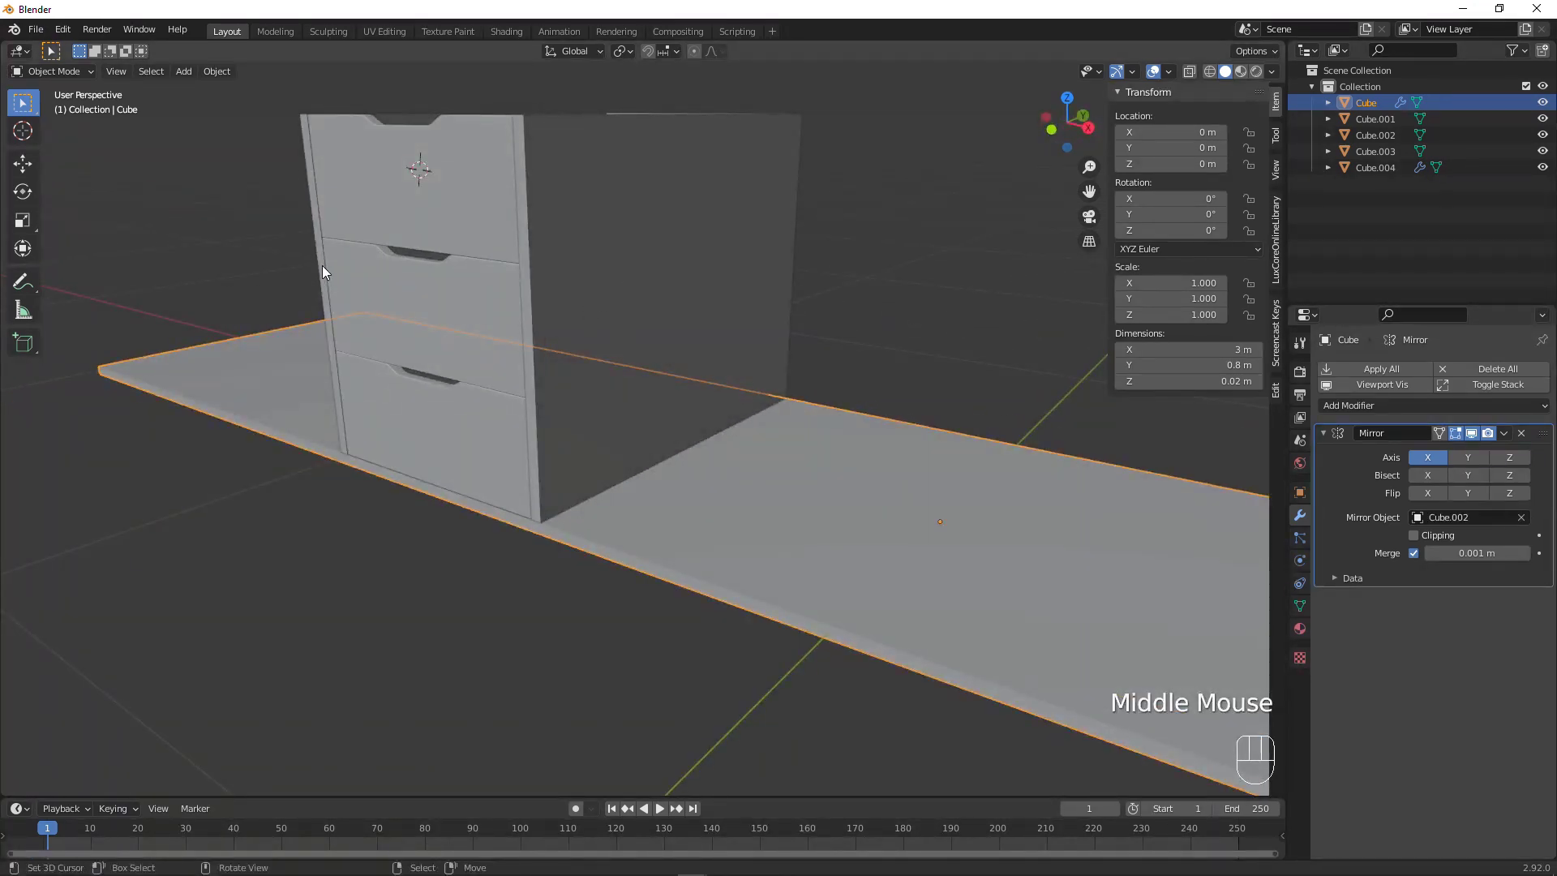
{"action": "middle_click_drag", "start_coordinate": [590, 392], "coordinate": [646, 421]}
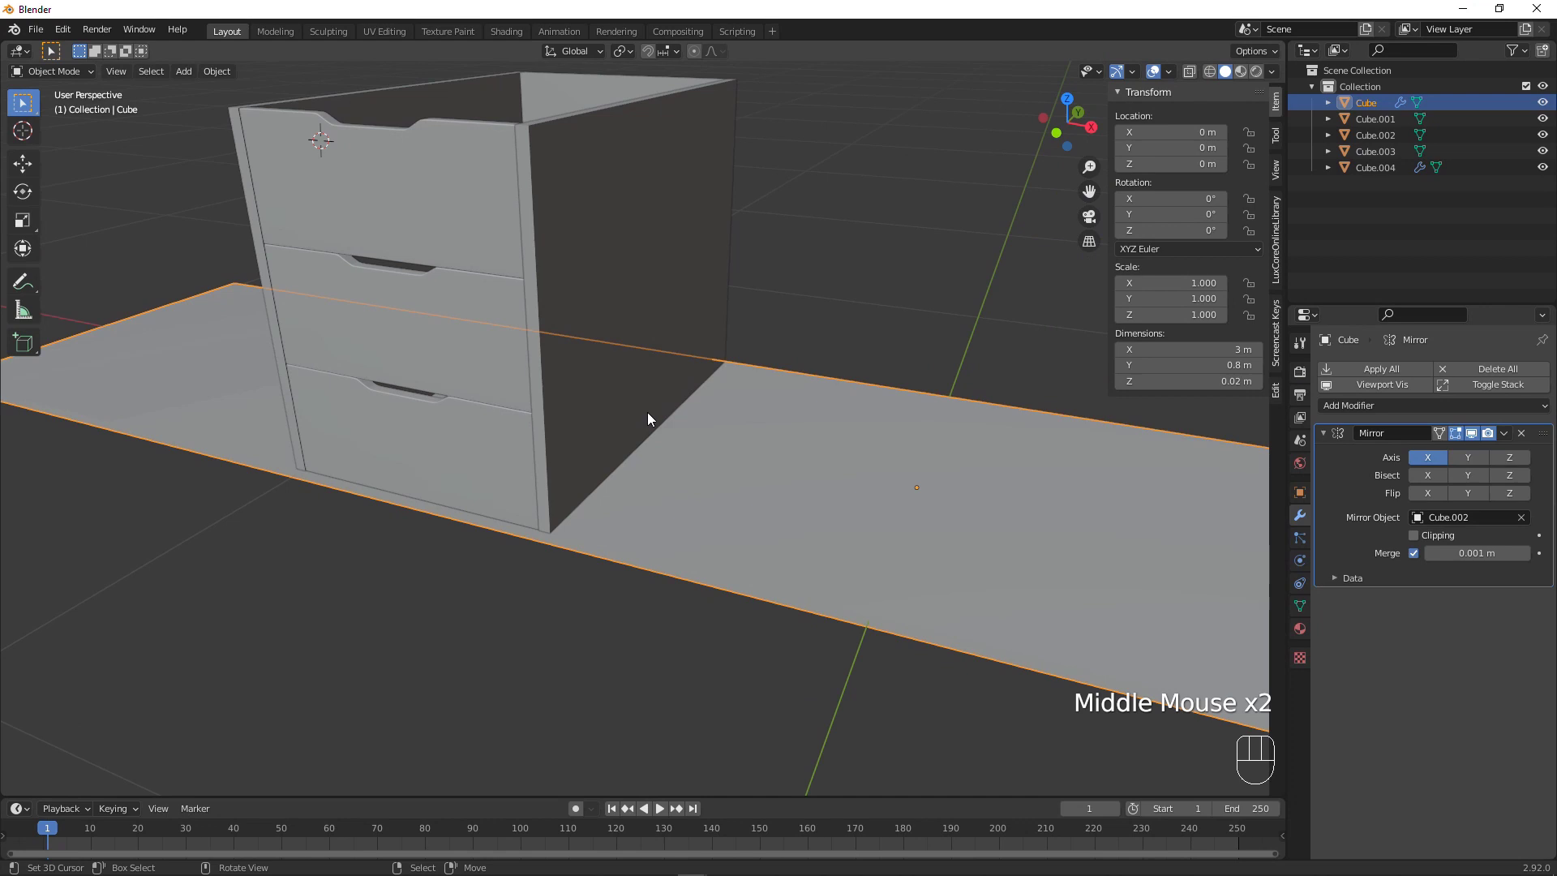
Mirror the base board along Z only, with X turned off, to form the top board, and deselect it
{"action": "left_click", "coordinate": [1508, 456]}
{"action": "left_click", "coordinate": [1427, 456]}
{"action": "scroll", "coordinate": [902, 402], "scroll_direction": "down", "scroll_amount": 1}
{"action": "mouse_move", "coordinate": [901, 403]}
{"action": "middle_mouse_down"}
{"action": "mouse_move", "coordinate": [970, 339]}
{"action": "mouse_move", "coordinate": [855, 417]}
{"action": "mouse_move", "coordinate": [947, 406]}
{"action": "mouse_move", "coordinate": [925, 401]}
{"action": "mouse_move", "coordinate": [916, 431]}
{"action": "mouse_move", "coordinate": [921, 386]}
{"action": "mouse_move", "coordinate": [1032, 372]}
{"action": "mouse_move", "coordinate": [1015, 413]}
{"action": "mouse_move", "coordinate": [903, 392]}
{"action": "mouse_move", "coordinate": [904, 420]}
{"action": "middle_mouse_up"}
{"action": "right_click", "coordinate": [959, 342]}
{"action": "scroll", "coordinate": [1028, 423], "scroll_direction": "down", "scroll_amount": 1}
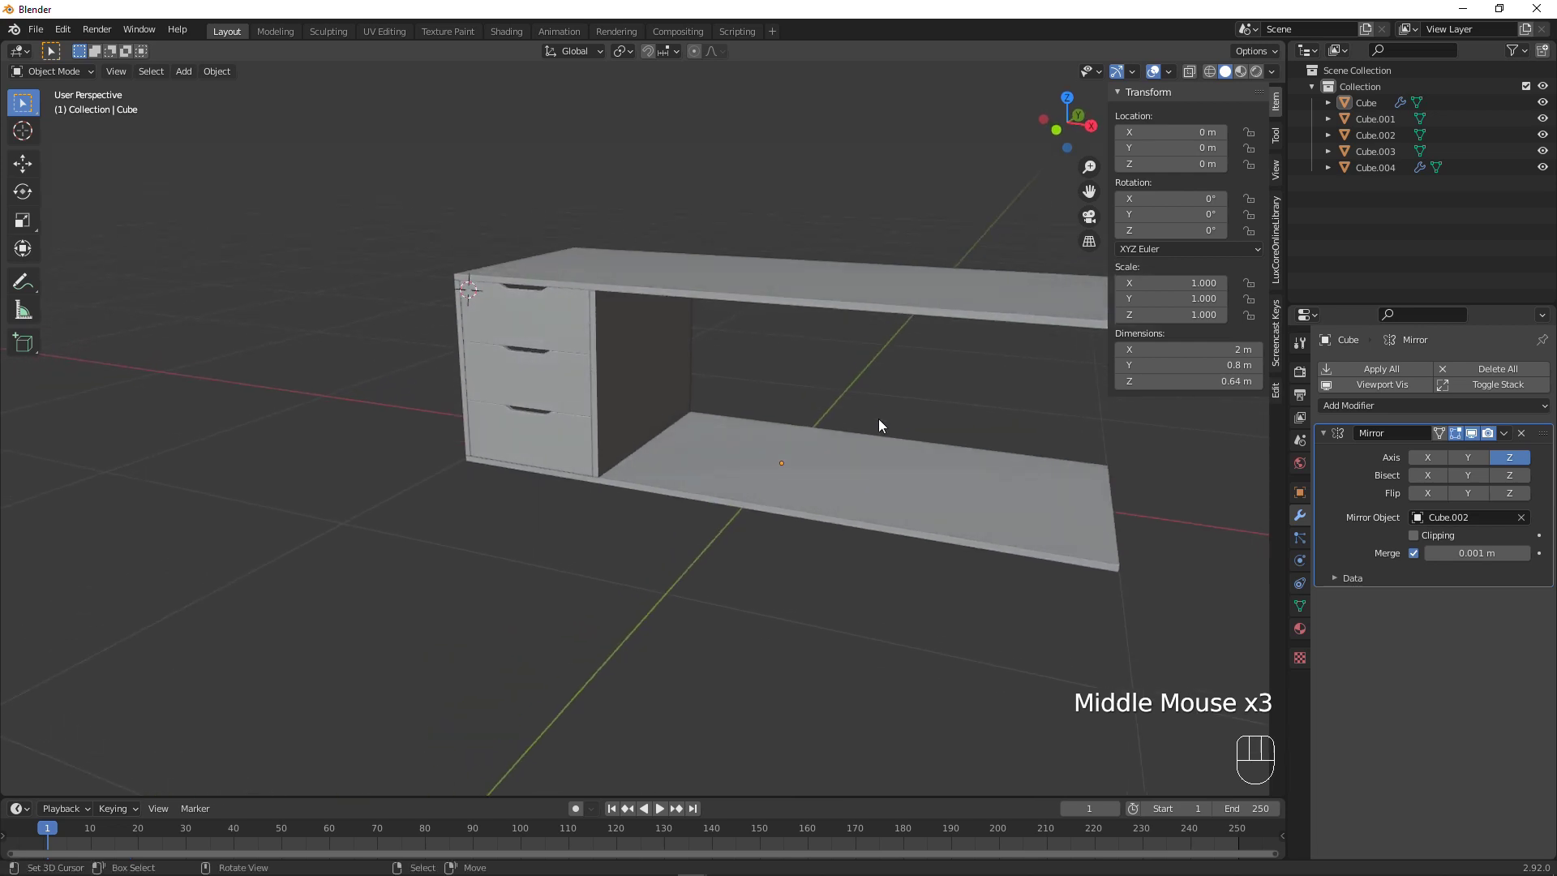
Duplicate the drawer cabinet's inner side board in place and rotate the copy 90° around Y to make it horizontal
{"action": "right_click", "coordinate": [663, 382]}
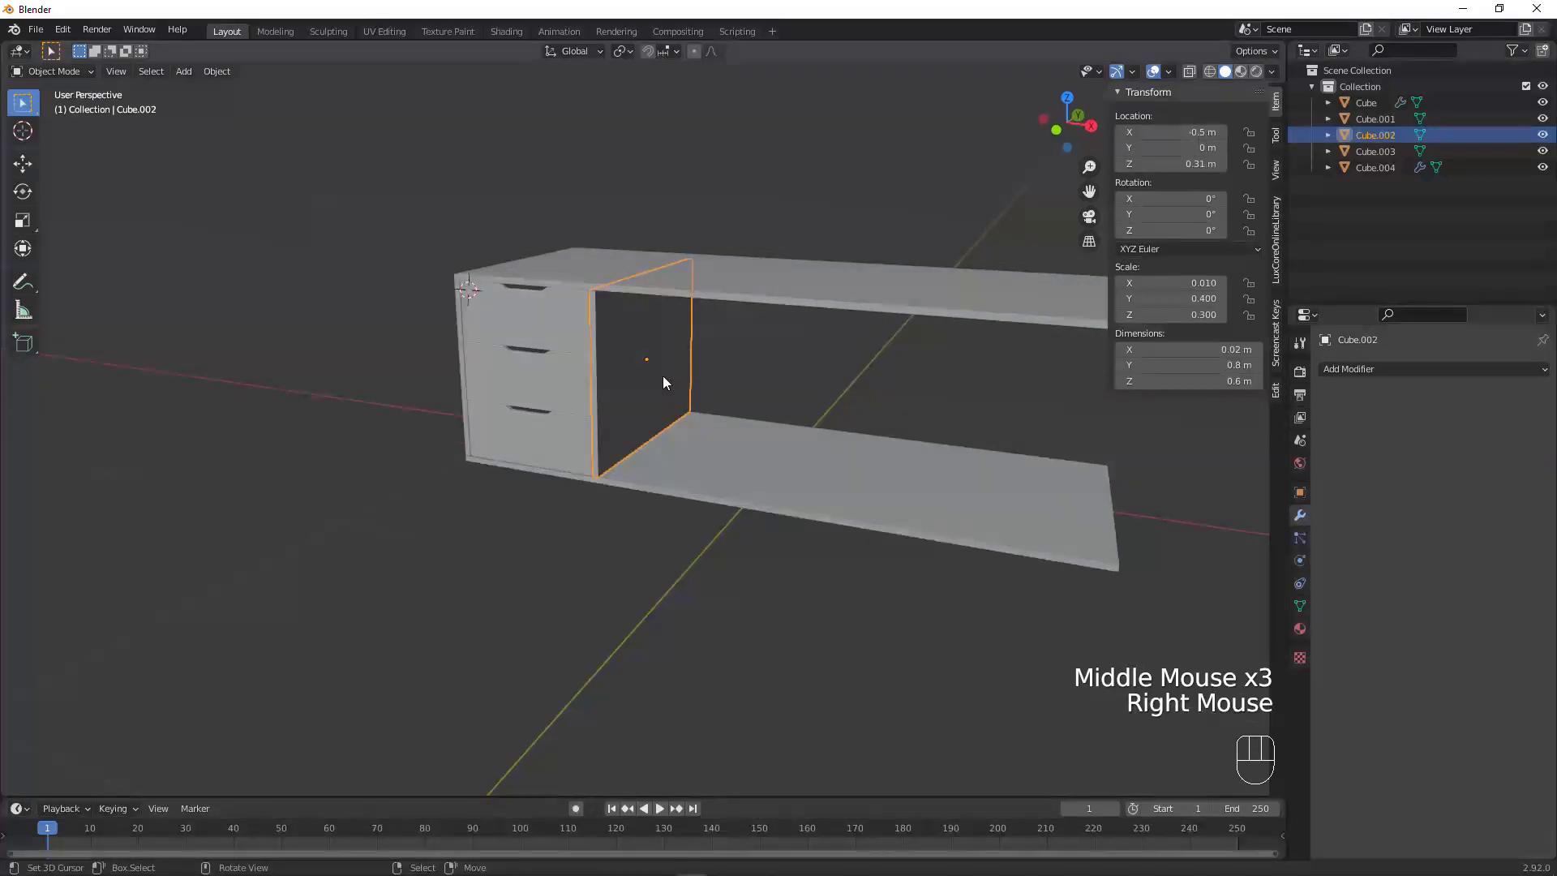
{"action": "key", "text": "KP_1"}
{"action": "key", "text": "shift+d"}
{"action": "right_click", "coordinate": [751, 345]}
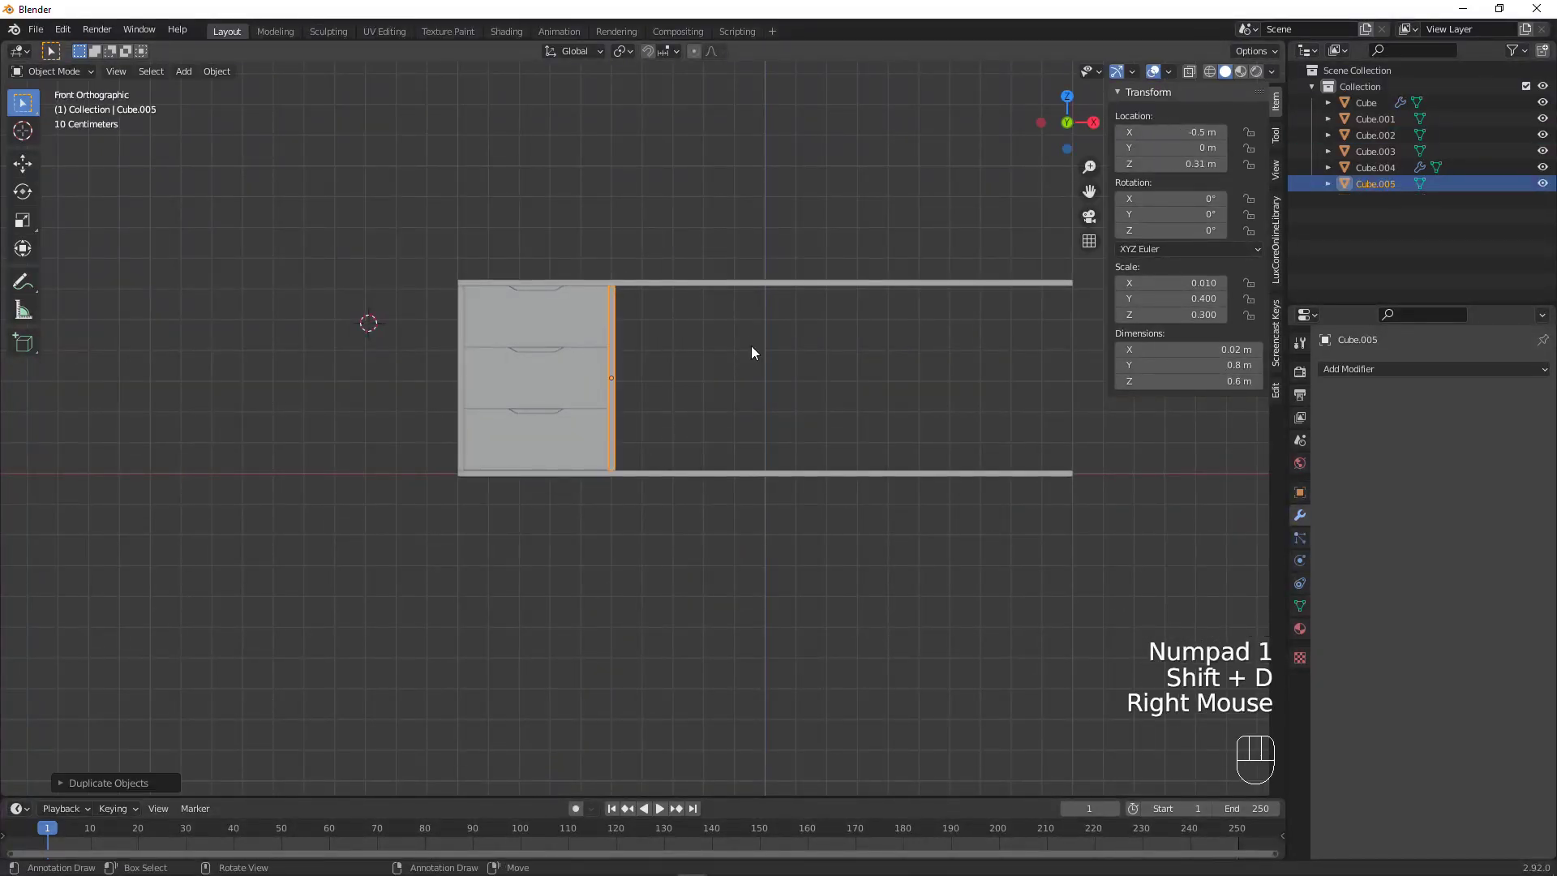
{"action": "key", "text": "r"}
{"action": "key", "text": "y"}
{"action": "key", "text": "KP_9"}
{"action": "key", "text": "KP_0"}
{"action": "key", "text": "Return"}
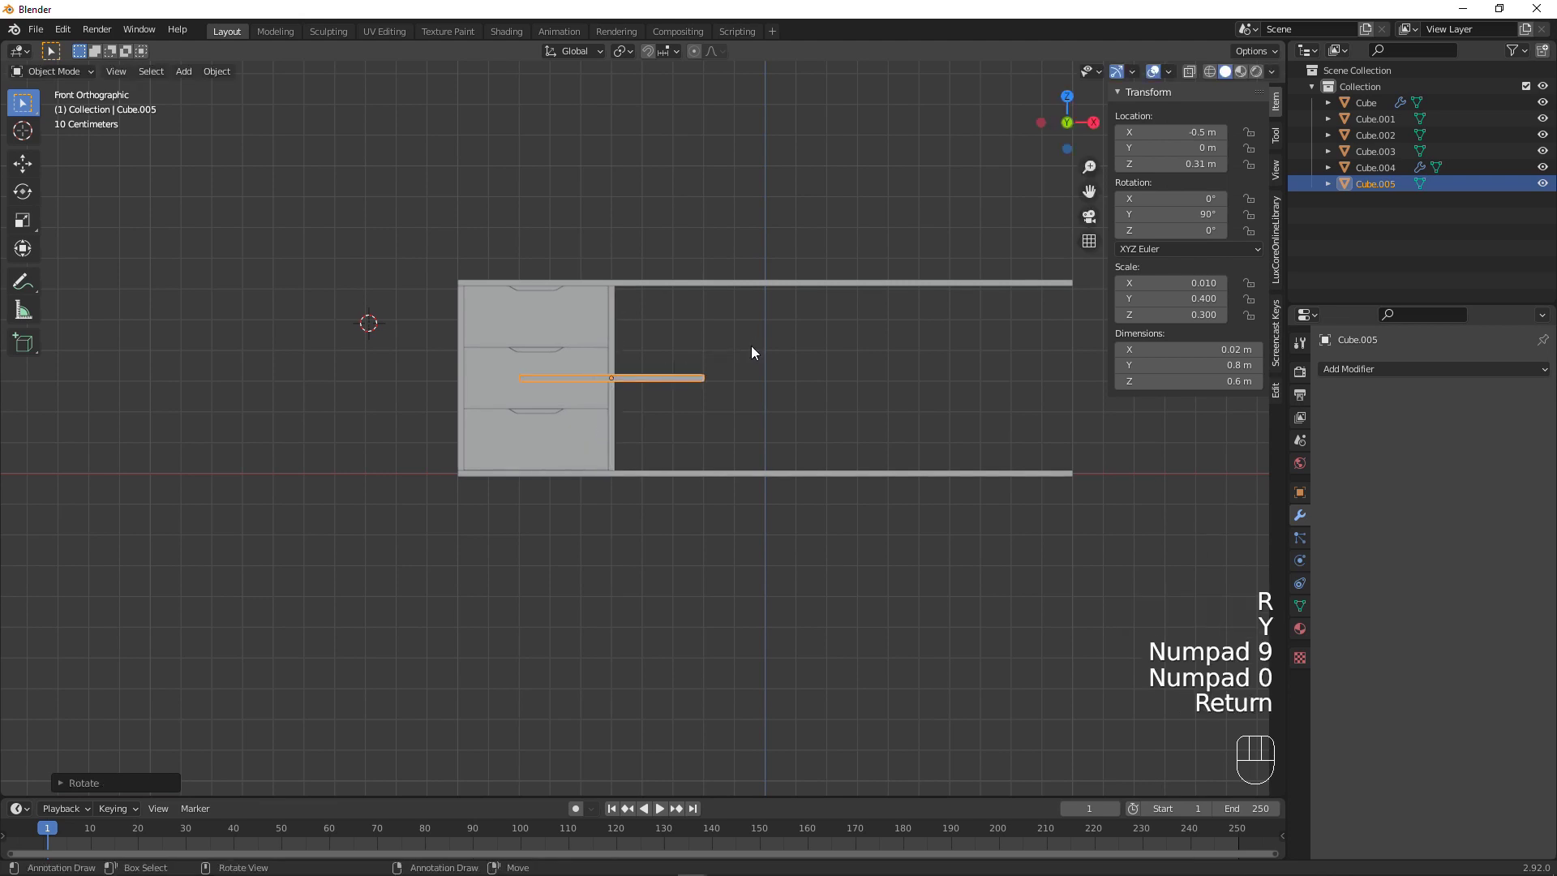
Move the horizontal shelf 1.2 m along X so its end lines up with the end of the top and base boards
{"action": "scroll", "coordinate": [750, 345], "scroll_direction": "up", "scroll_amount": 2}
{"action": "middle_click_drag", "start_coordinate": [750, 345], "coordinate": [507, 381], "text": "shift"}
{"action": "key", "text": "g"}
{"action": "key", "text": "y"}
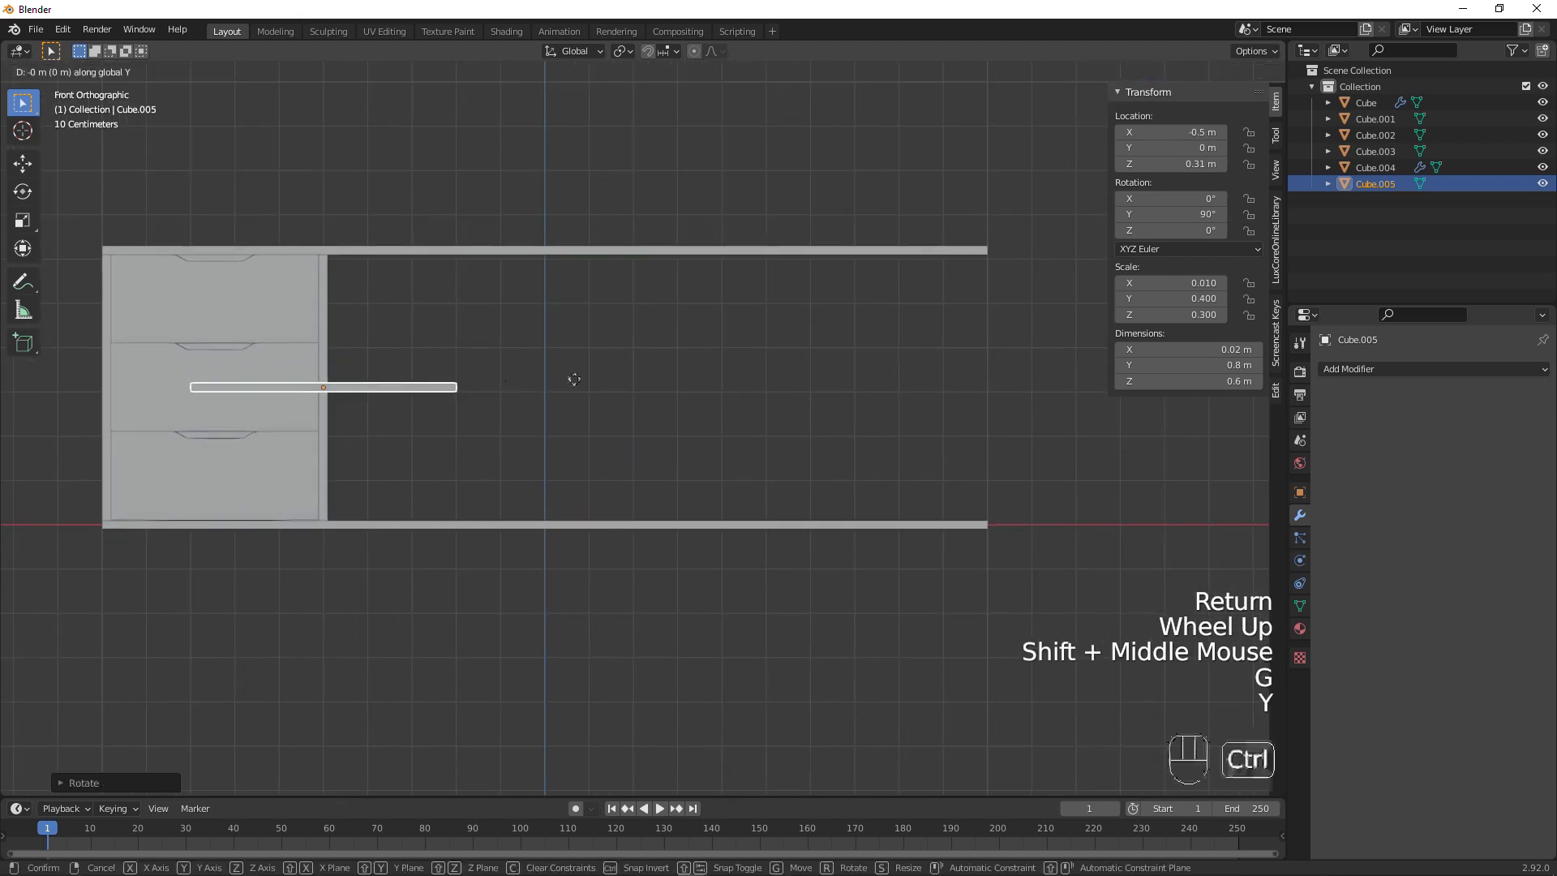
{"action": "key", "text": "x"}
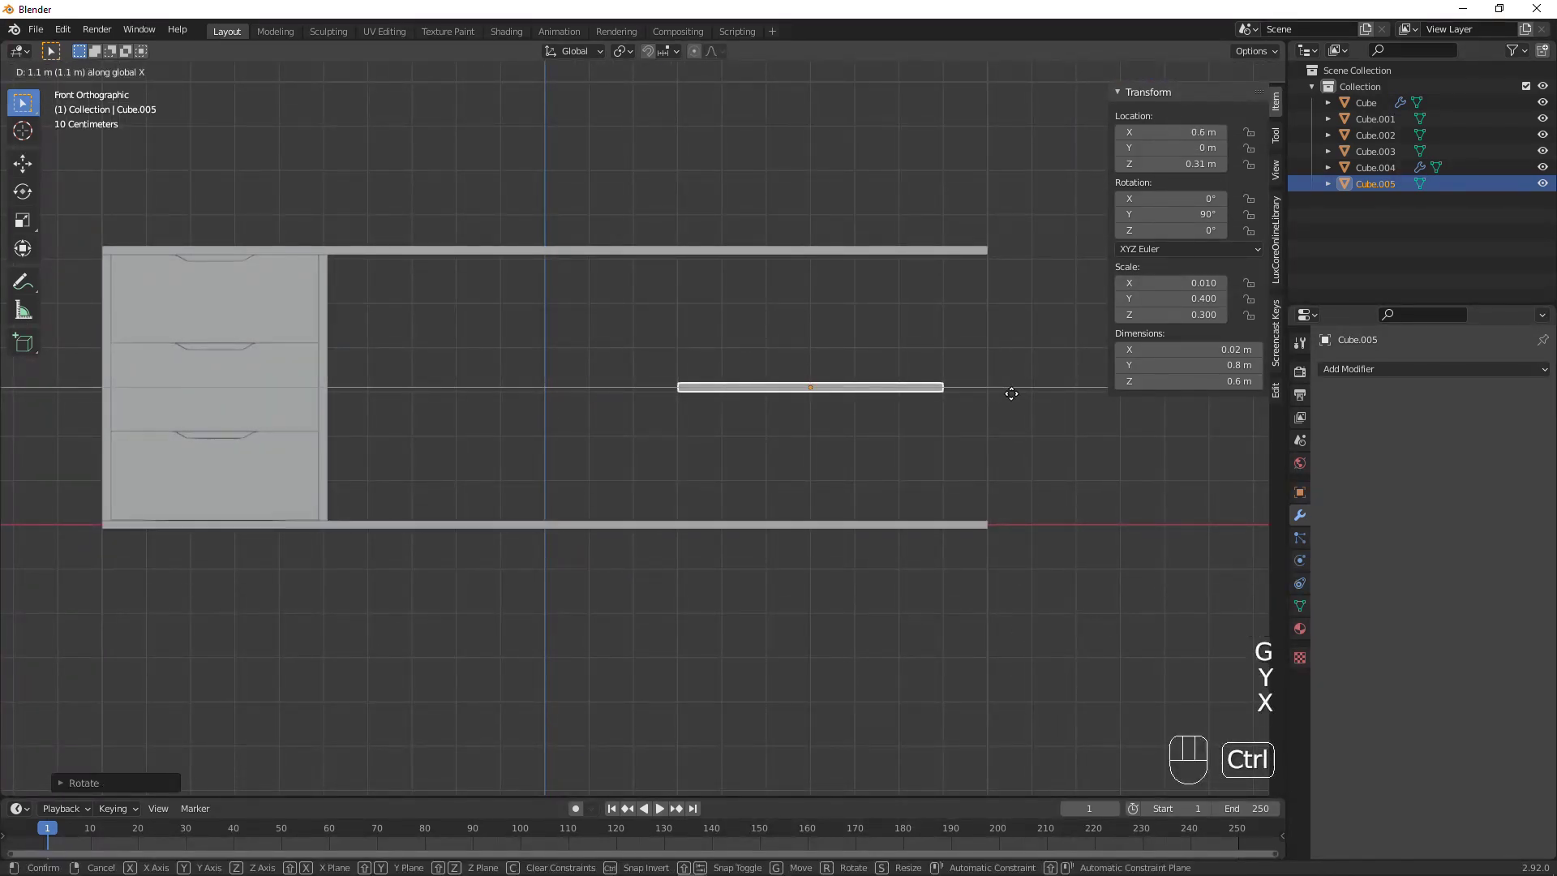
{"action": "left_click", "coordinate": [1032, 390], "text": "ctrl"}
{"action": "scroll", "coordinate": [1033, 391], "scroll_direction": "up", "scroll_amount": 2}
{"action": "middle_click_drag", "start_coordinate": [1034, 391], "coordinate": [598, 369], "text": "shift"}
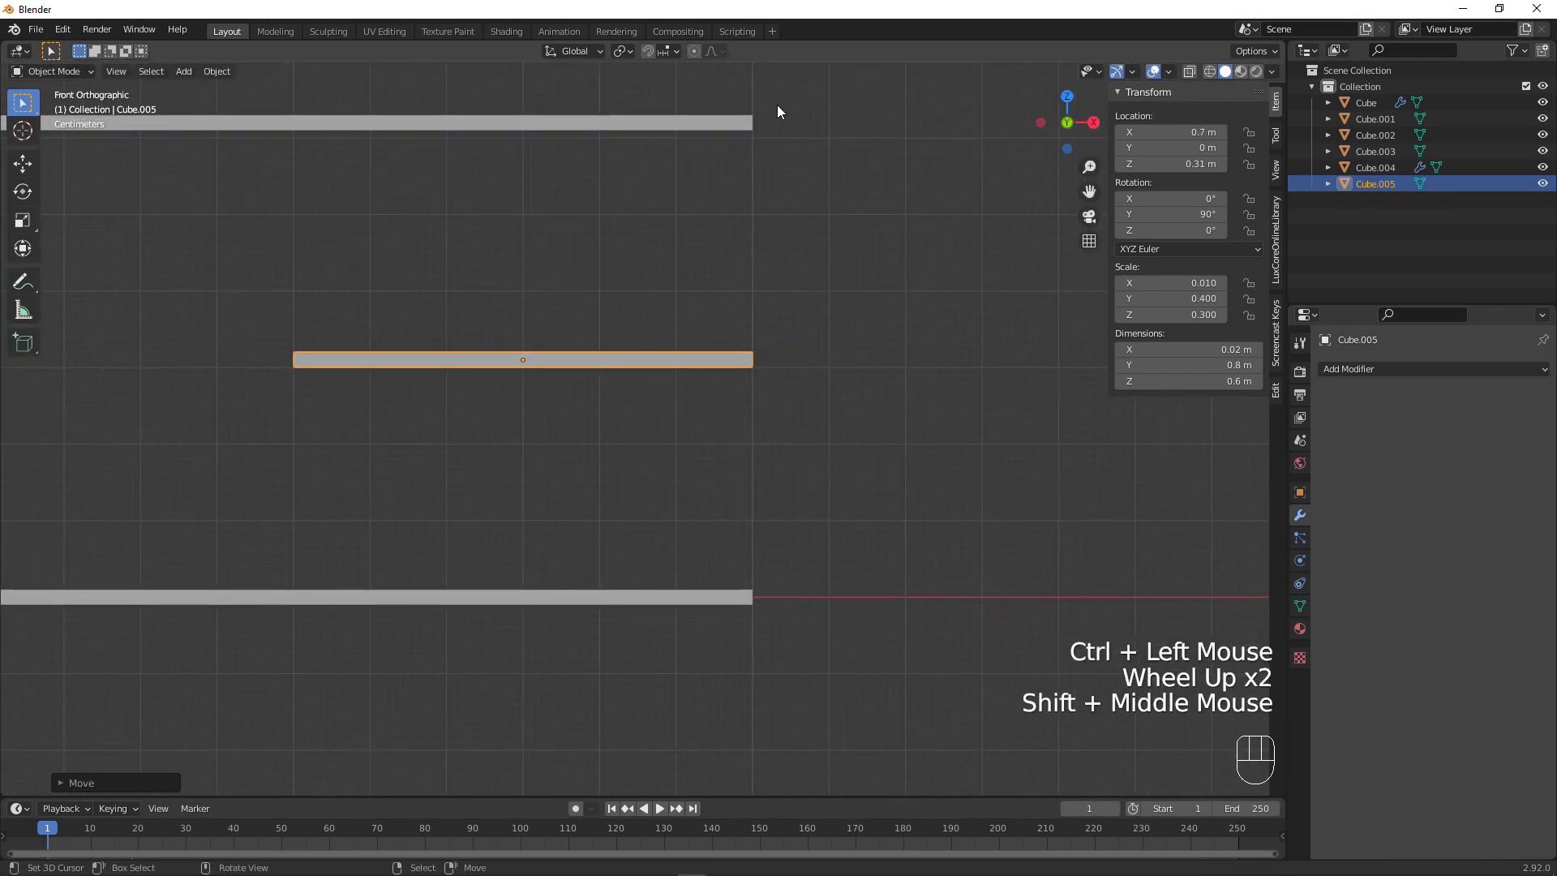
Duplicate the horizontal shelf in place and rotate the copy 90° around Y to make an upright board
{"action": "scroll", "coordinate": [709, 308], "scroll_direction": "up", "scroll_amount": 1}
{"action": "middle_click_drag", "start_coordinate": [708, 309], "coordinate": [751, 378], "text": "shift"}
{"action": "key", "text": "shift+d"}
{"action": "right_click", "coordinate": [710, 324]}
{"action": "key", "text": "r"}
{"action": "key", "text": "x"}
{"action": "key", "text": "y"}
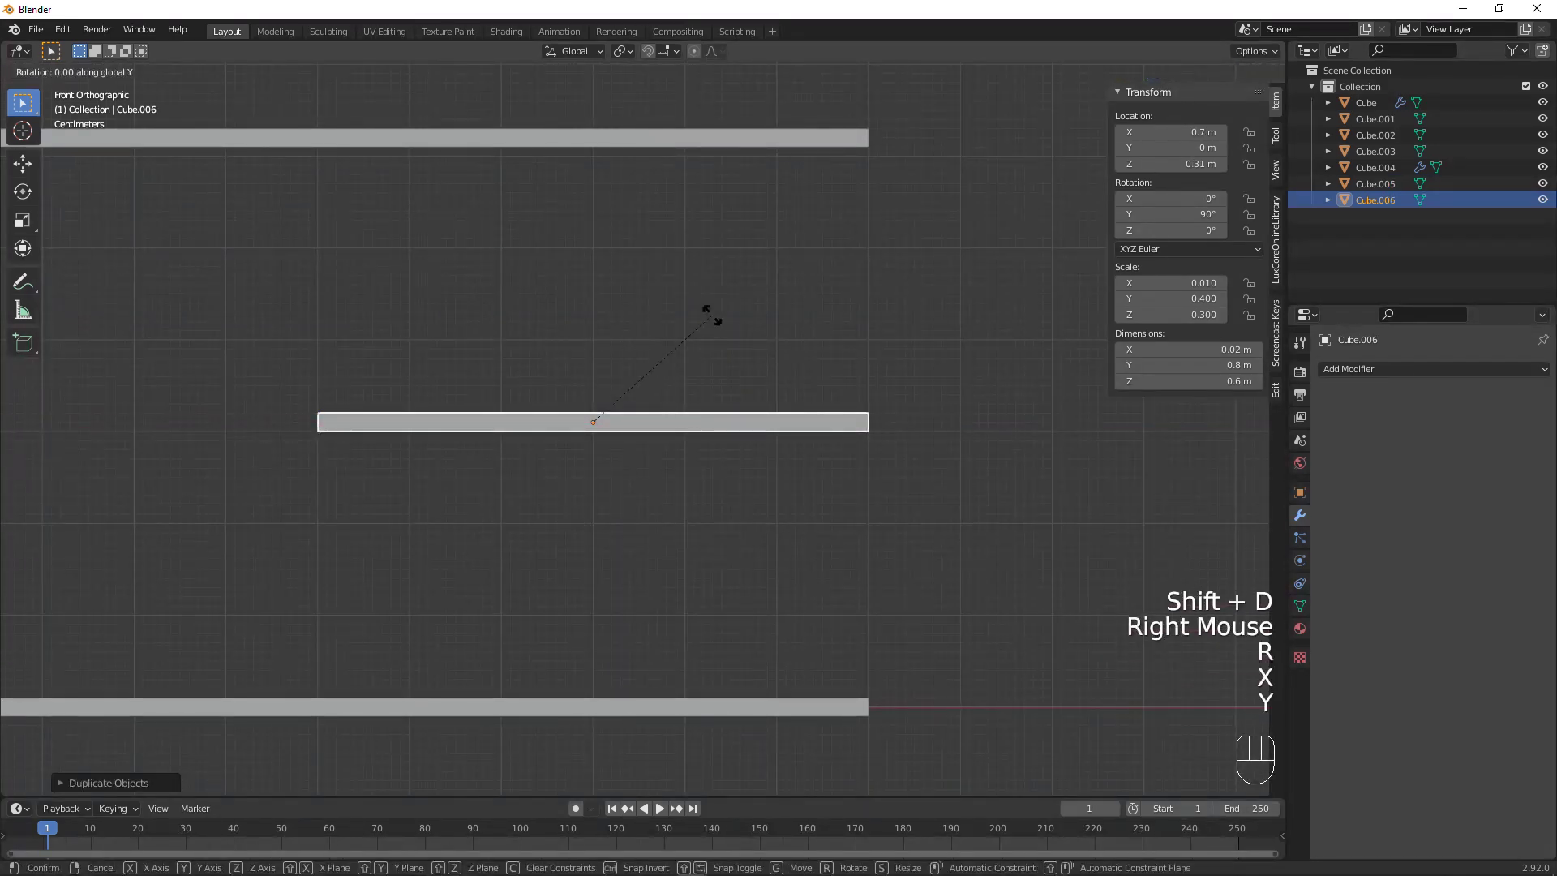
{"action": "key", "text": "KP_9"}
{"action": "key", "text": "KP_0"}
{"action": "key", "text": "Return"}
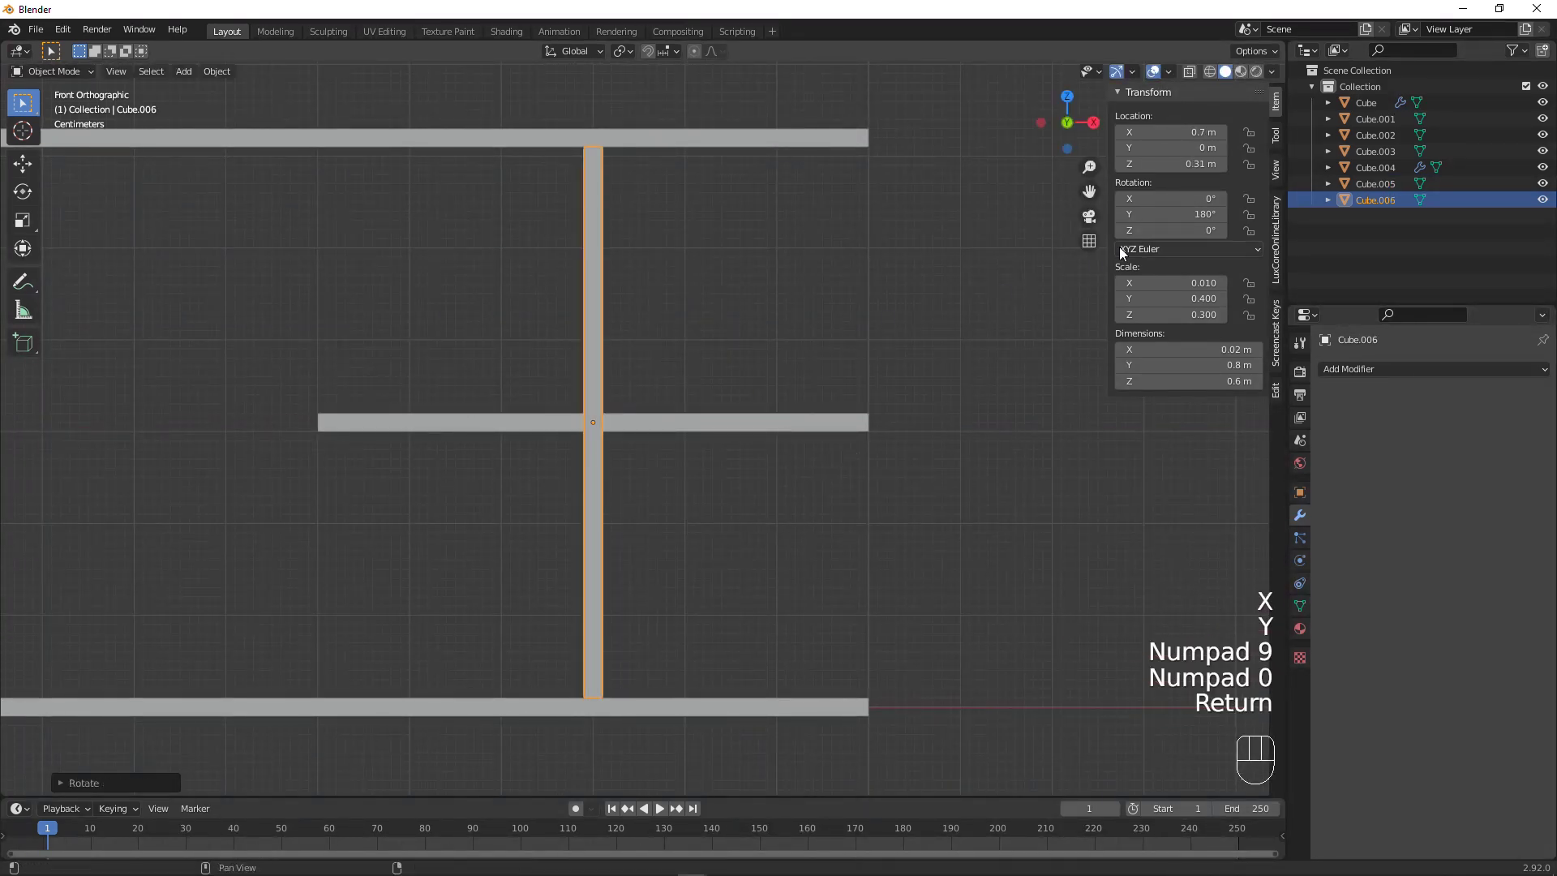
Apply rotation and scale to the upright board and to all the other objects
{"action": "left_click", "coordinate": [1172, 165]}
{"action": "key", "text": "Escape"}
{"action": "key", "text": "ctrl+a"}
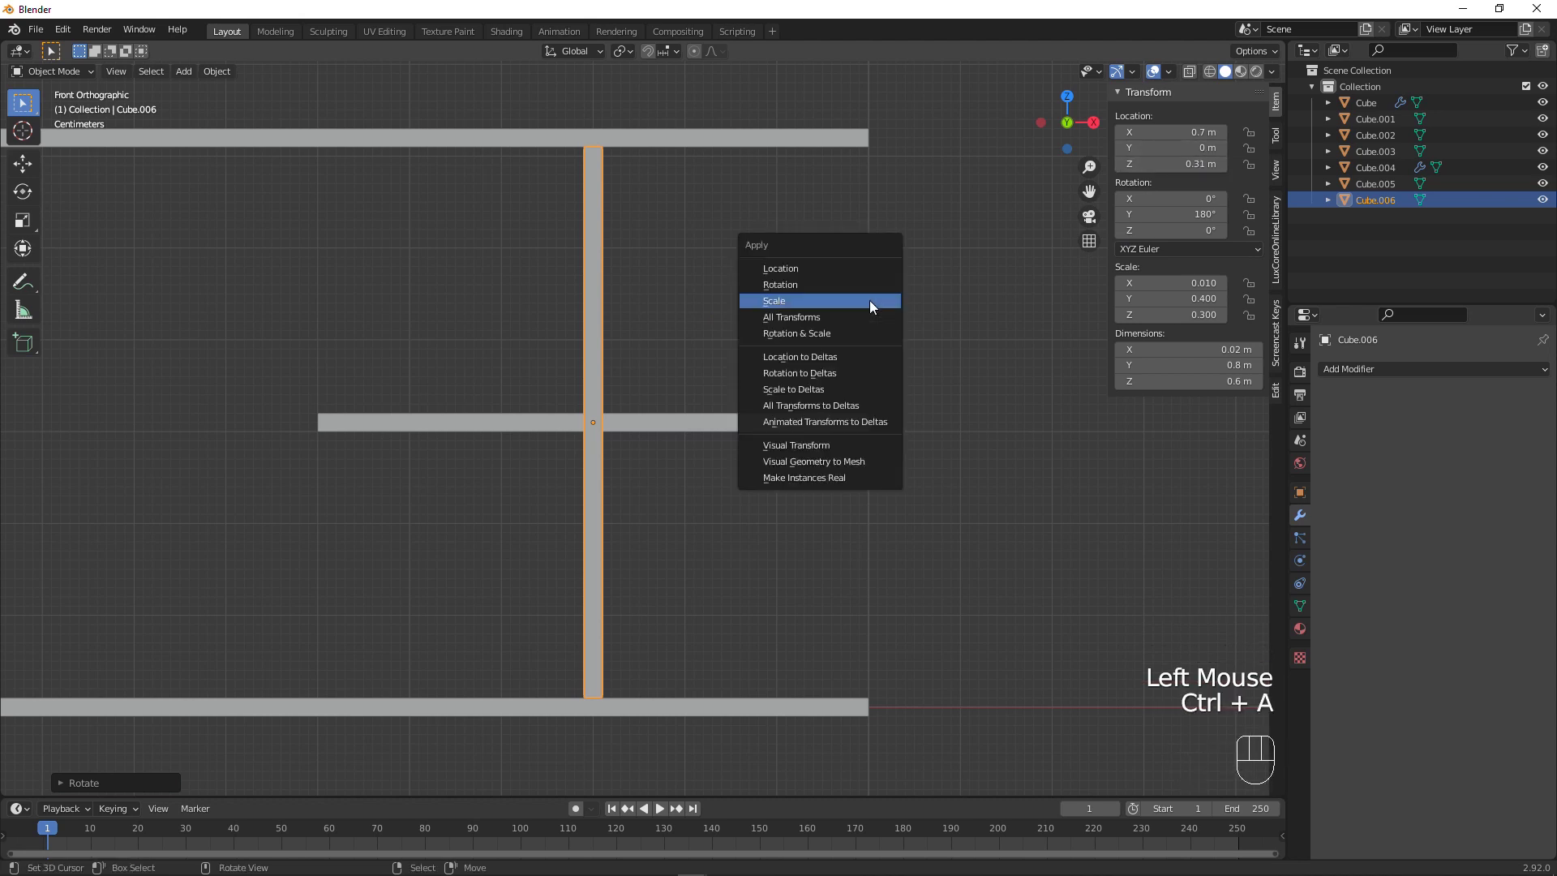
{"action": "left_click", "coordinate": [851, 331]}
{"action": "key", "text": "a"}
{"action": "key", "text": "ctrl+a"}
{"action": "left_click", "coordinate": [802, 418]}
{"action": "scroll", "coordinate": [803, 415], "scroll_direction": "down", "scroll_amount": 3}
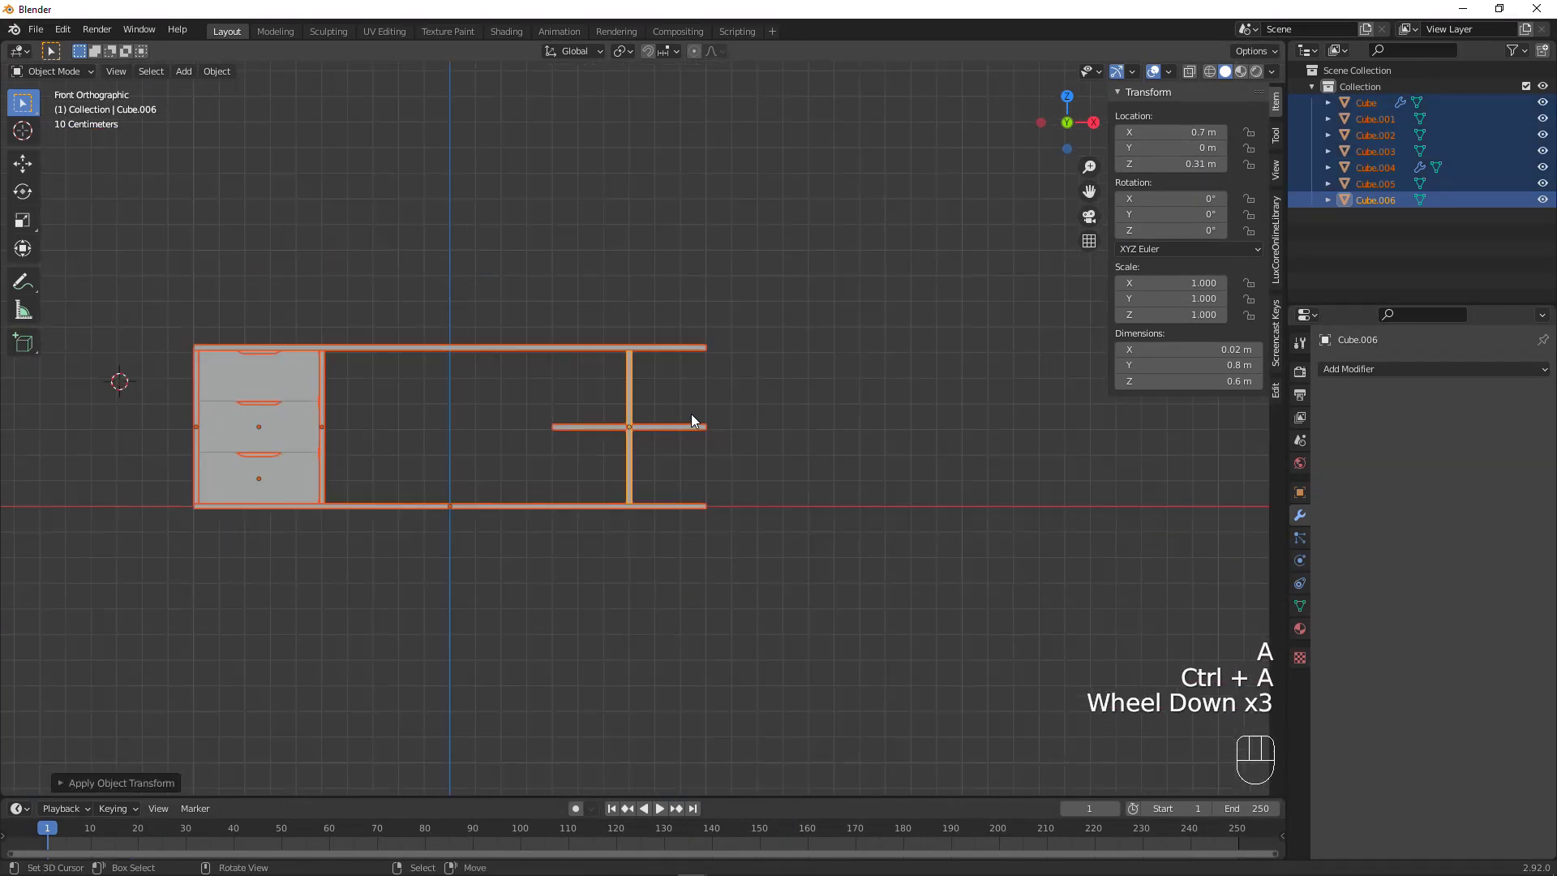
Set the Z dimension of the upright board crossing the shelf to 0.29 m
{"action": "scroll", "coordinate": [690, 414], "scroll_direction": "up", "scroll_amount": 2}
{"action": "right_click", "coordinate": [689, 417]}
{"action": "scroll", "coordinate": [688, 417], "scroll_direction": "up", "scroll_amount": 3}
{"action": "scroll", "coordinate": [688, 421], "scroll_direction": "up", "scroll_amount": 1}
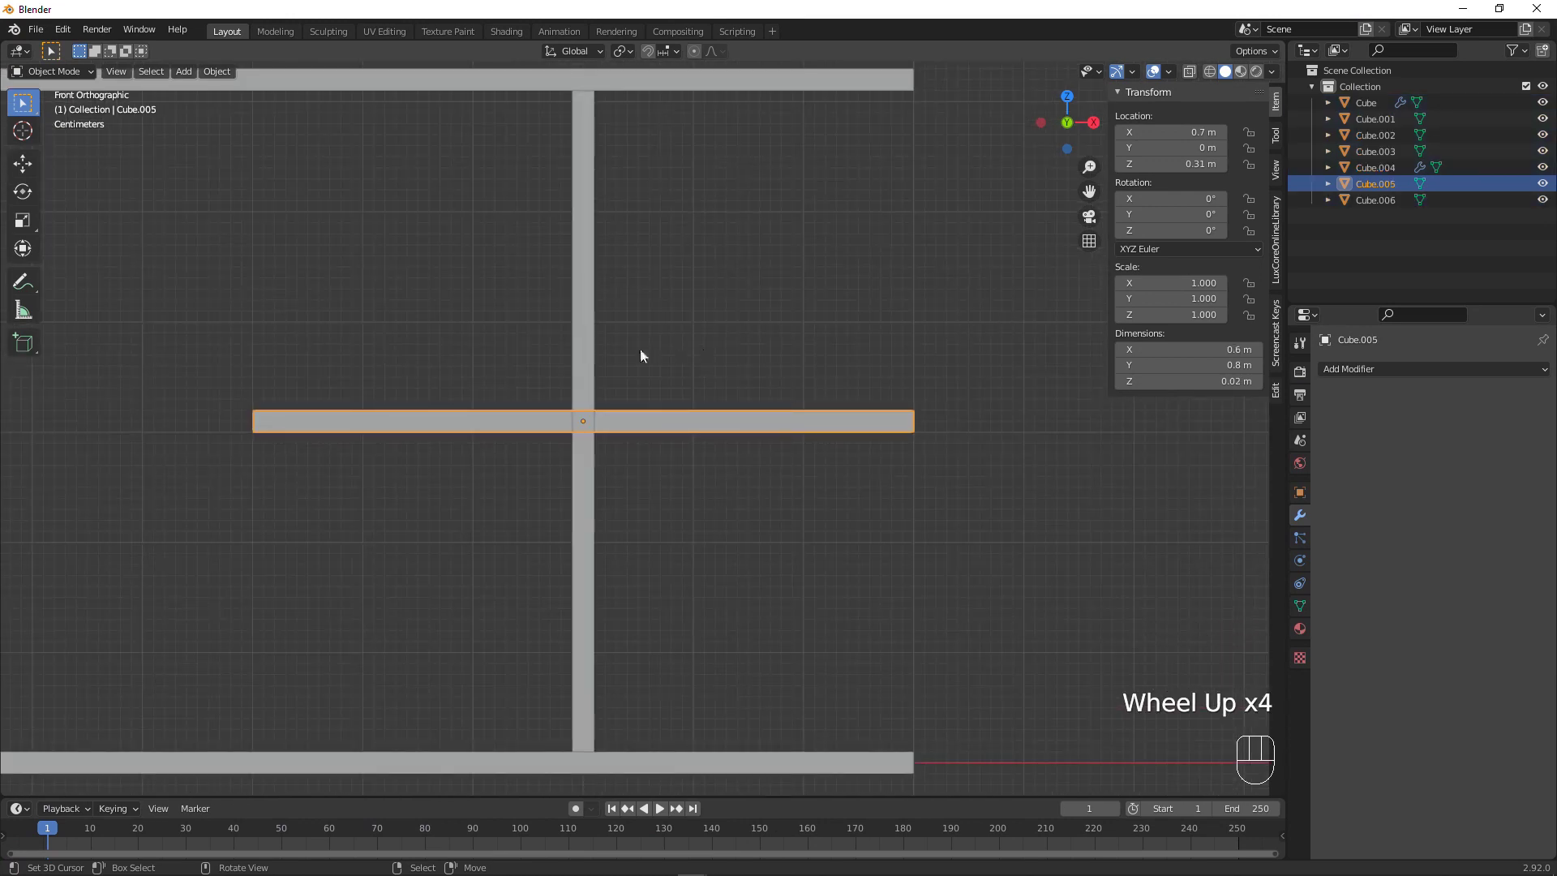
{"action": "right_click", "coordinate": [597, 328]}
{"action": "left_click", "coordinate": [1170, 163]}
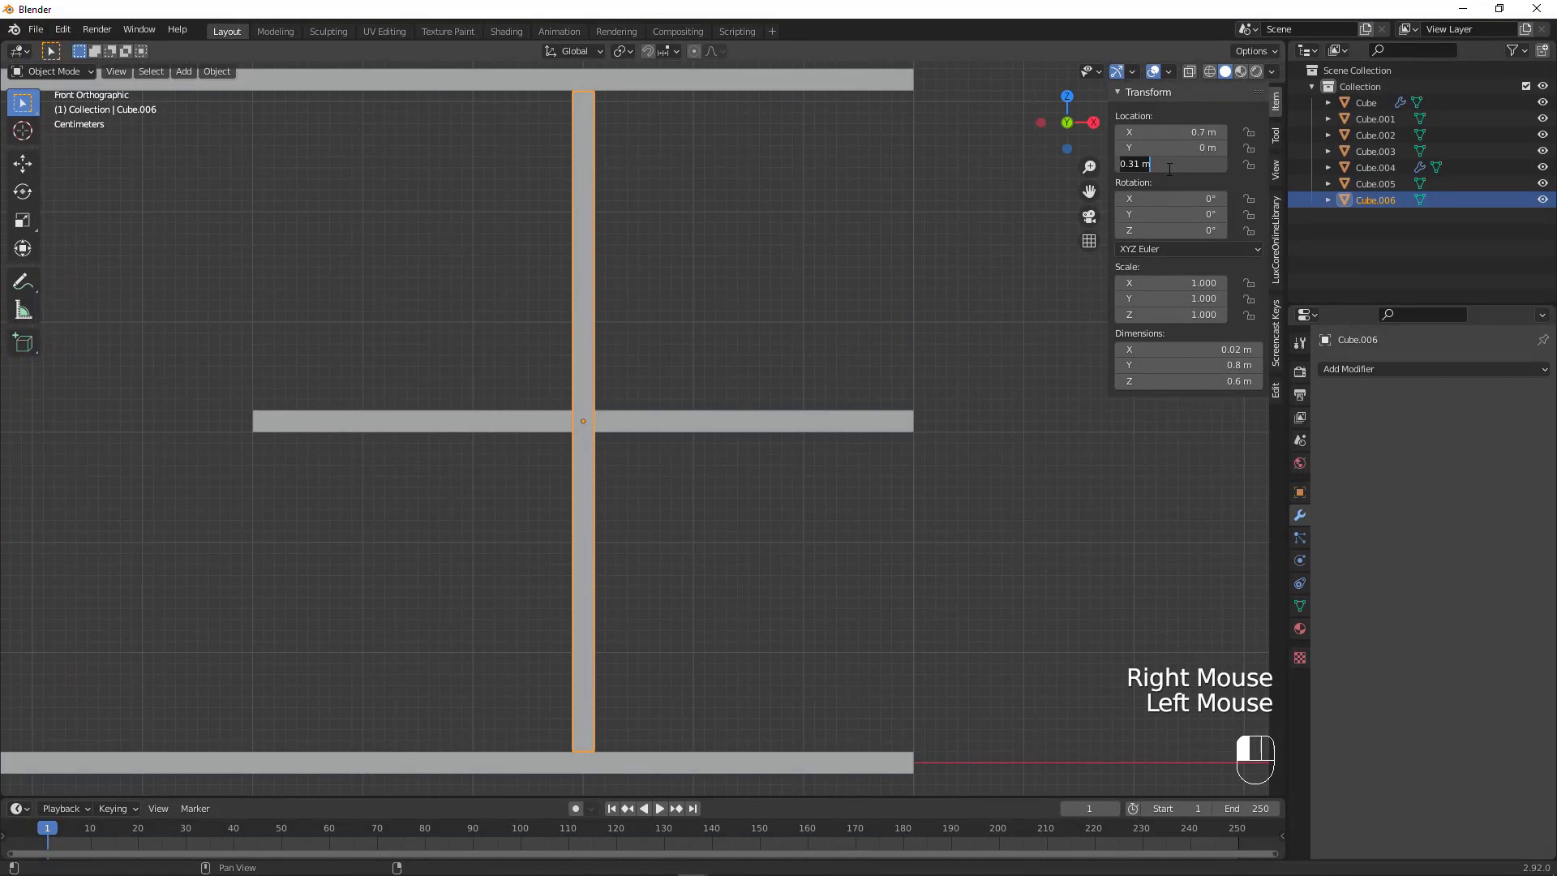
{"action": "type", "text": ".0"}
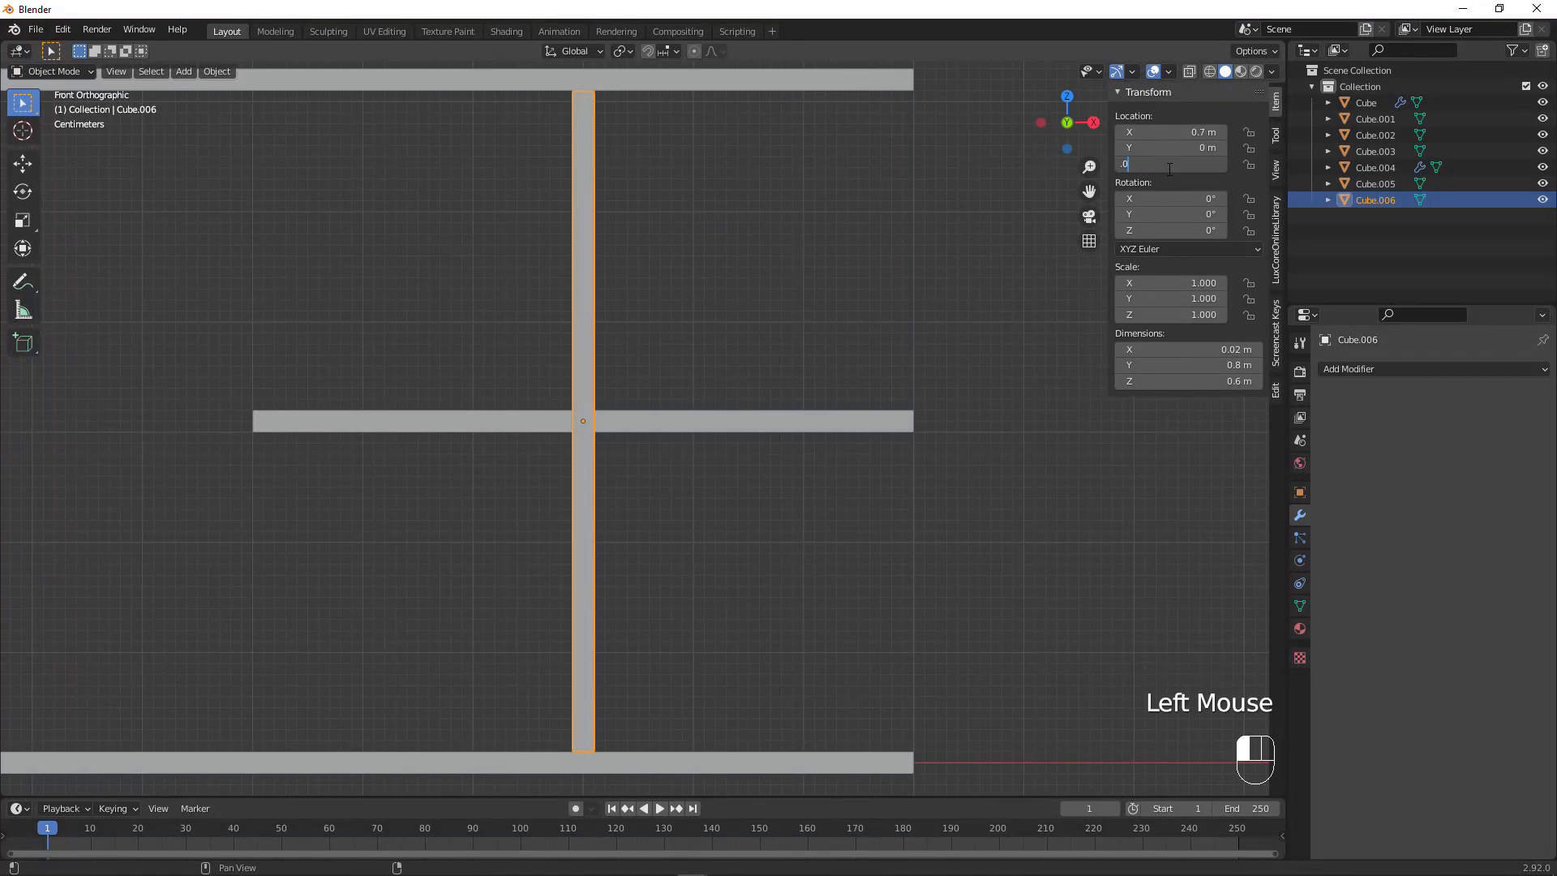
{"action": "key", "text": "Escape"}
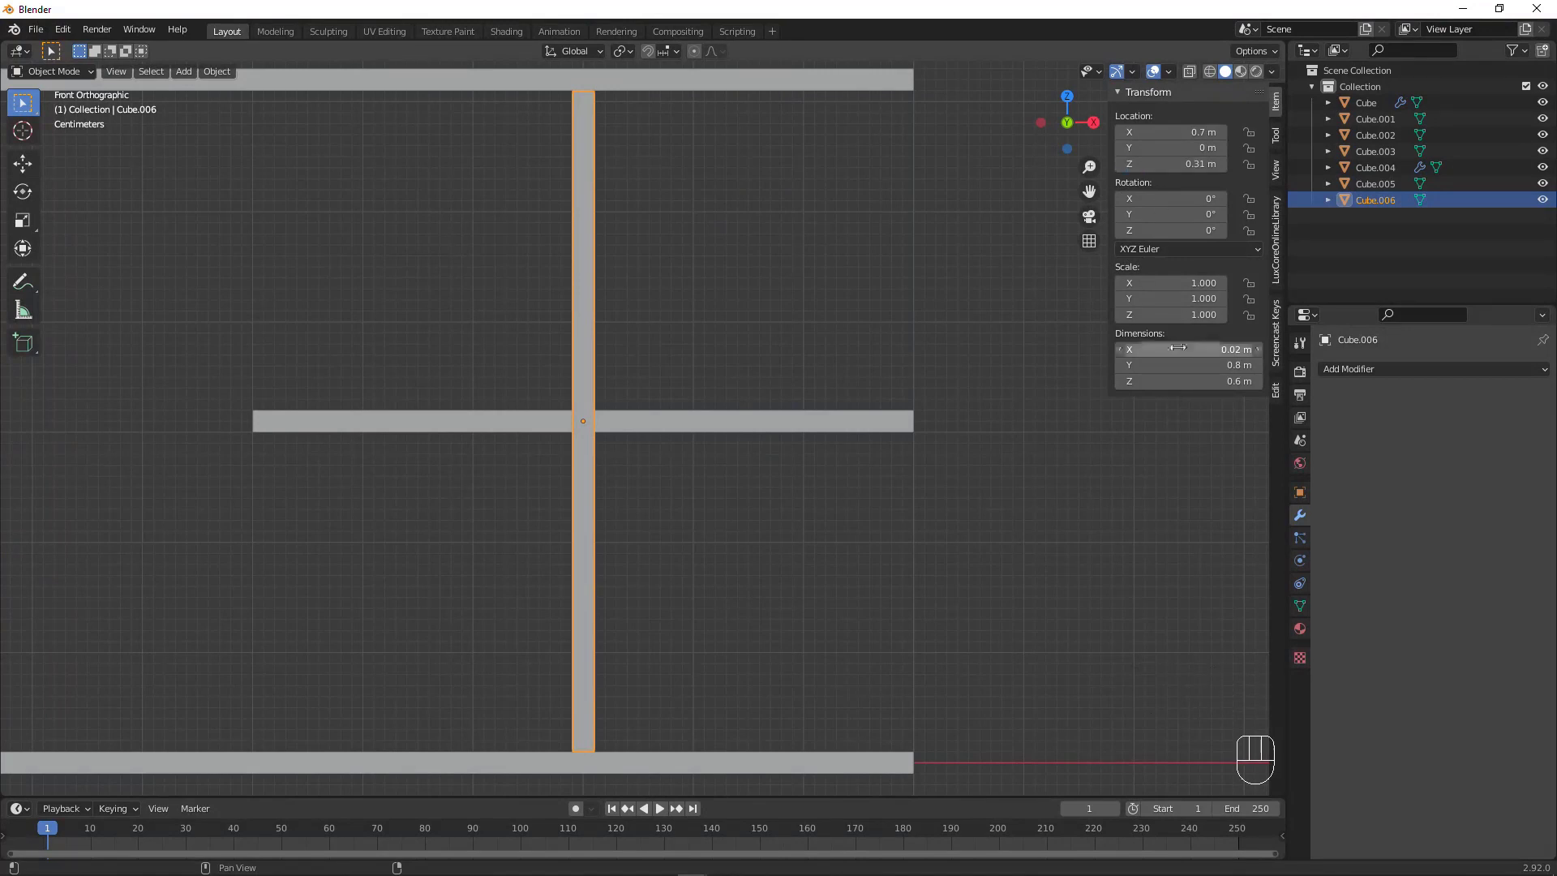
{"action": "left_click", "coordinate": [1199, 381]}
{"action": "type", "text": "0.29"}
{"action": "key", "text": "Return"}
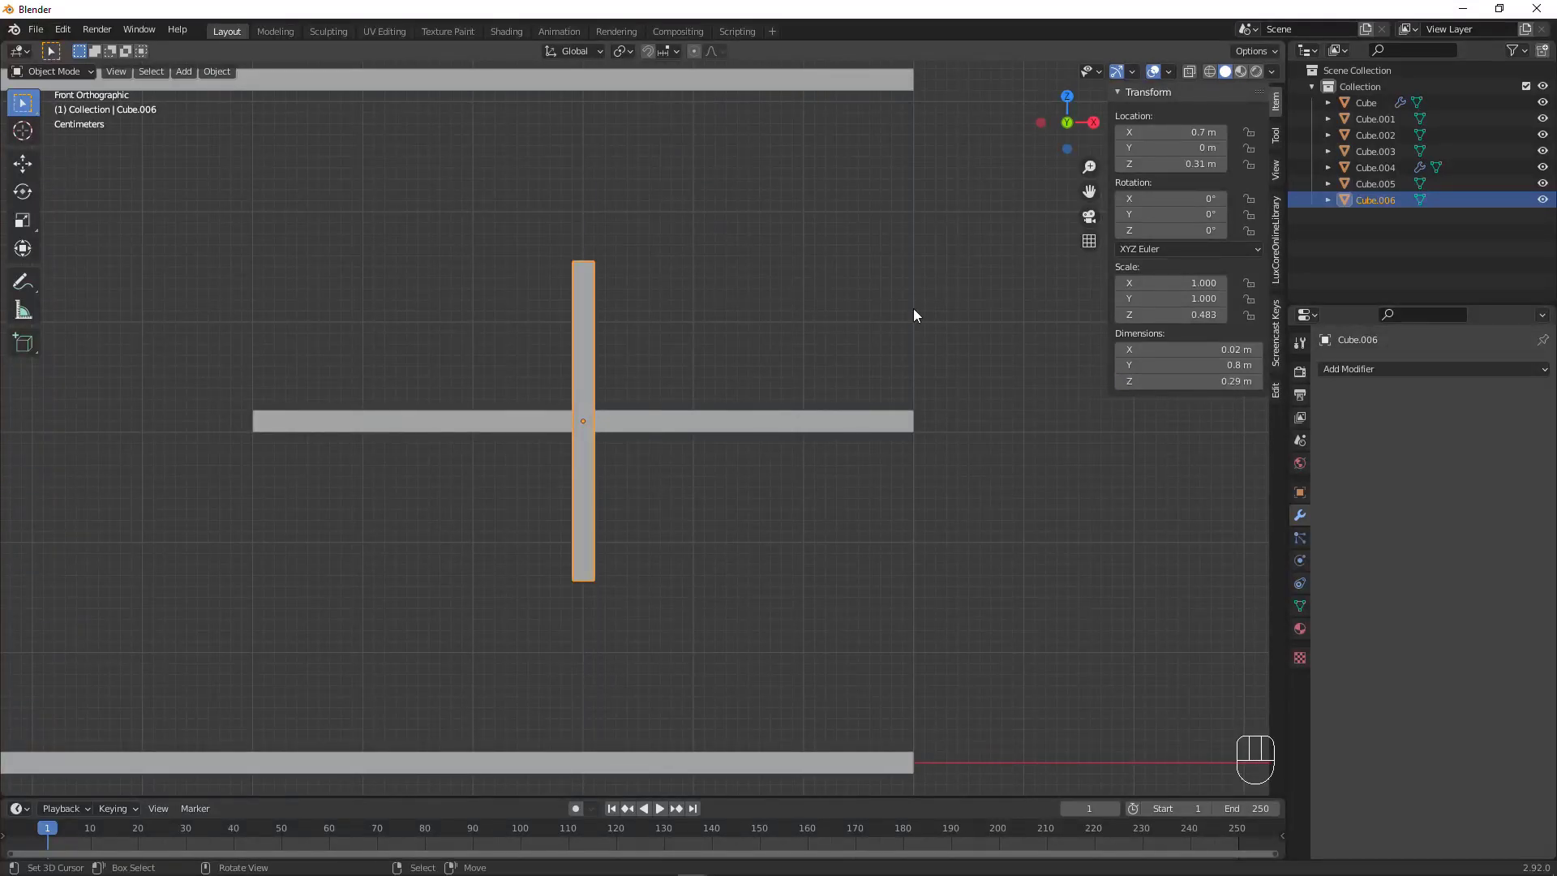
Raise the shortened upright board 0.16 m along Z into the gap between the shelf and the top board
{"action": "middle_click_drag", "start_coordinate": [717, 205], "coordinate": [845, 289], "text": "shift"}
{"action": "key", "text": "g"}
{"action": "key", "text": "z"}
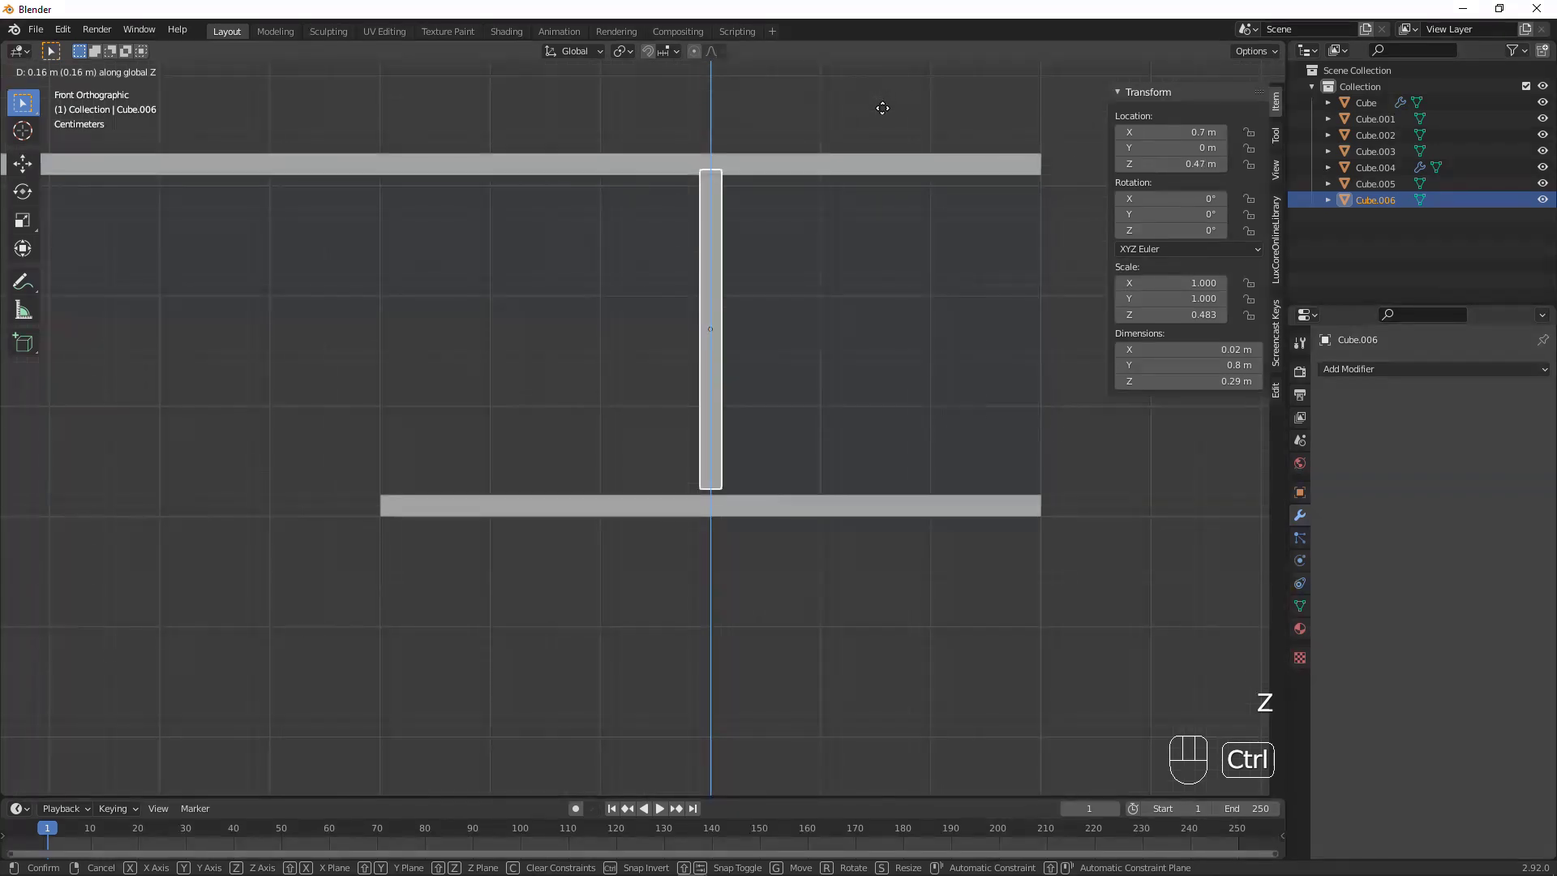
{"action": "left_click", "coordinate": [882, 109], "text": "ctrl"}
Lower the upright board to Z 0.465 m so its upper end sits flush beneath the top board
{"action": "scroll", "coordinate": [878, 134], "scroll_direction": "up", "scroll_amount": 2}
{"action": "scroll", "coordinate": [751, 431], "scroll_direction": "up", "scroll_amount": 1, "text": "shift"}
{"action": "middle_click_drag", "start_coordinate": [877, 140], "coordinate": [712, 504], "text": "shift"}
{"action": "scroll", "coordinate": [751, 430], "scroll_direction": "up", "scroll_amount": 2}
{"action": "key", "text": "g"}
{"action": "key", "text": "y"}
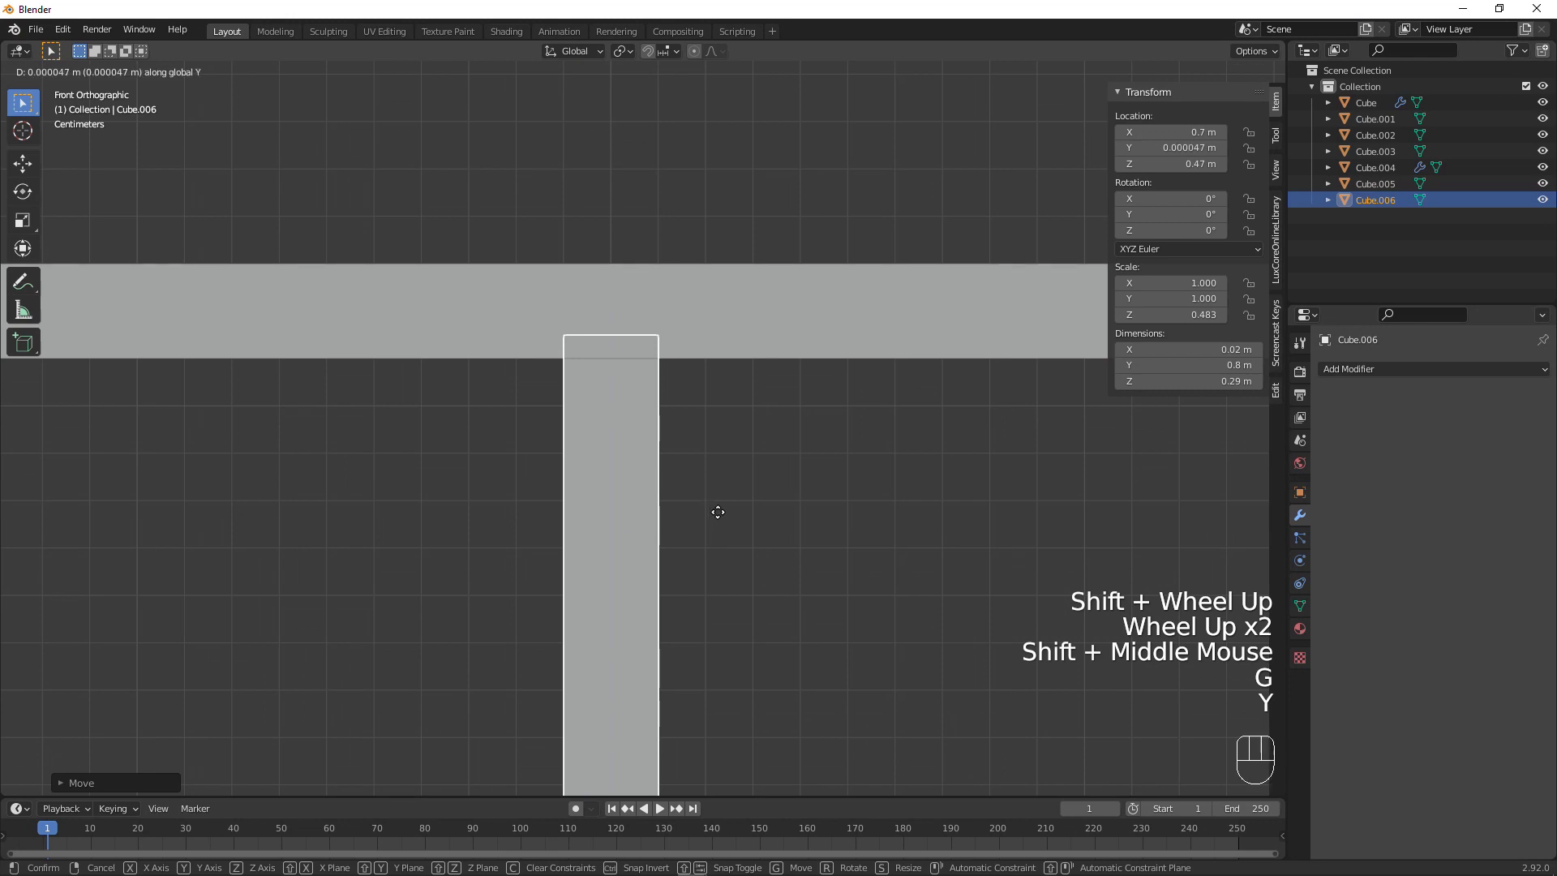
{"action": "key", "text": "z"}
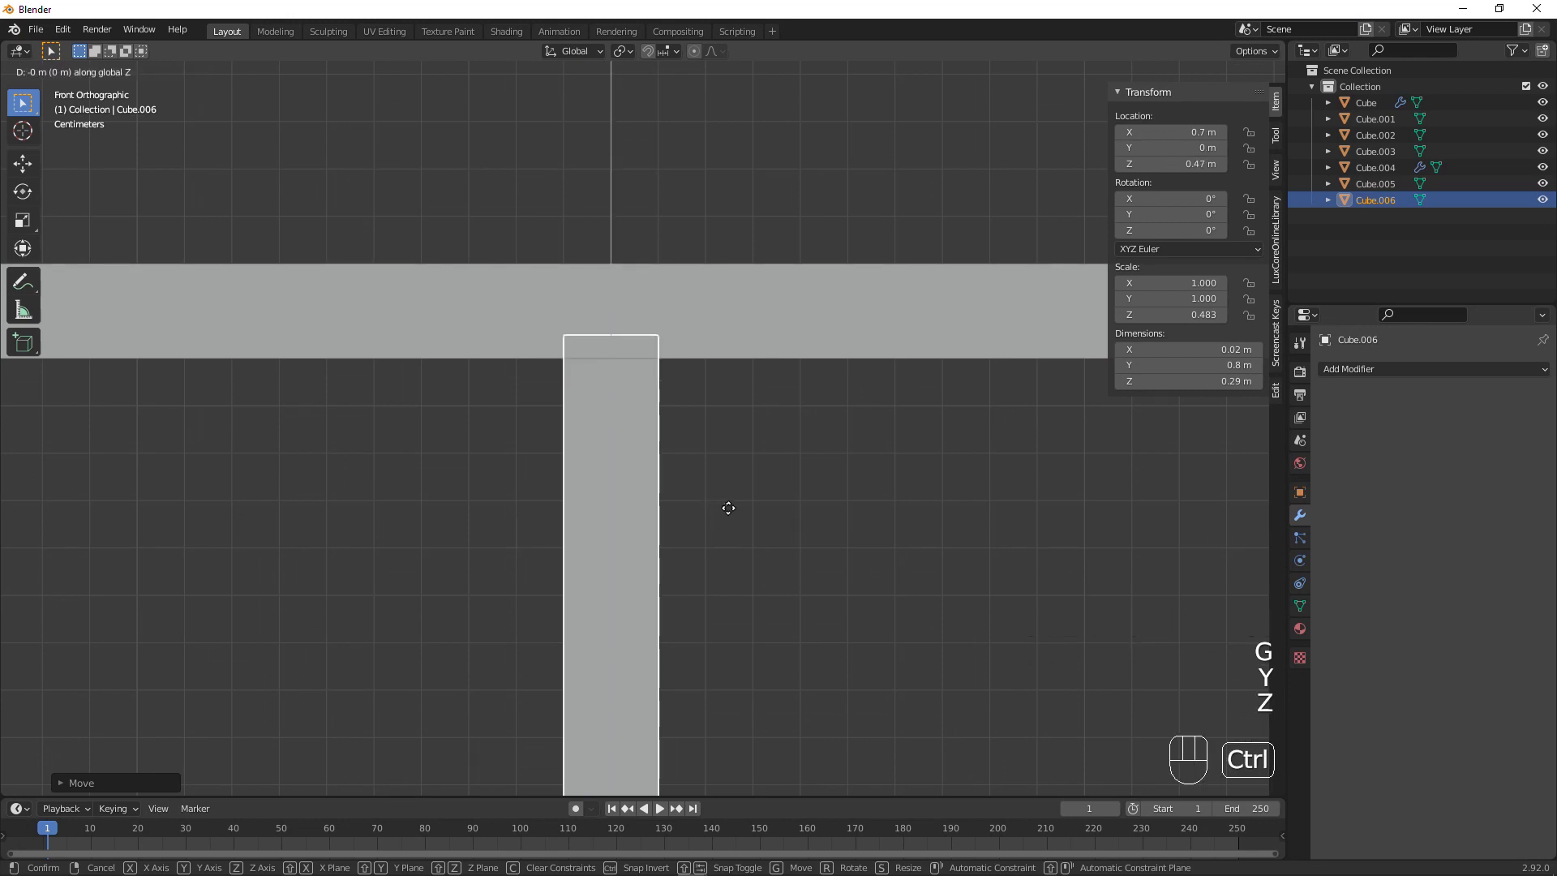
{"action": "left_click", "coordinate": [735, 612], "text": "ctrl+shift"}
{"action": "scroll", "coordinate": [738, 613], "scroll_direction": "down", "scroll_amount": 3}
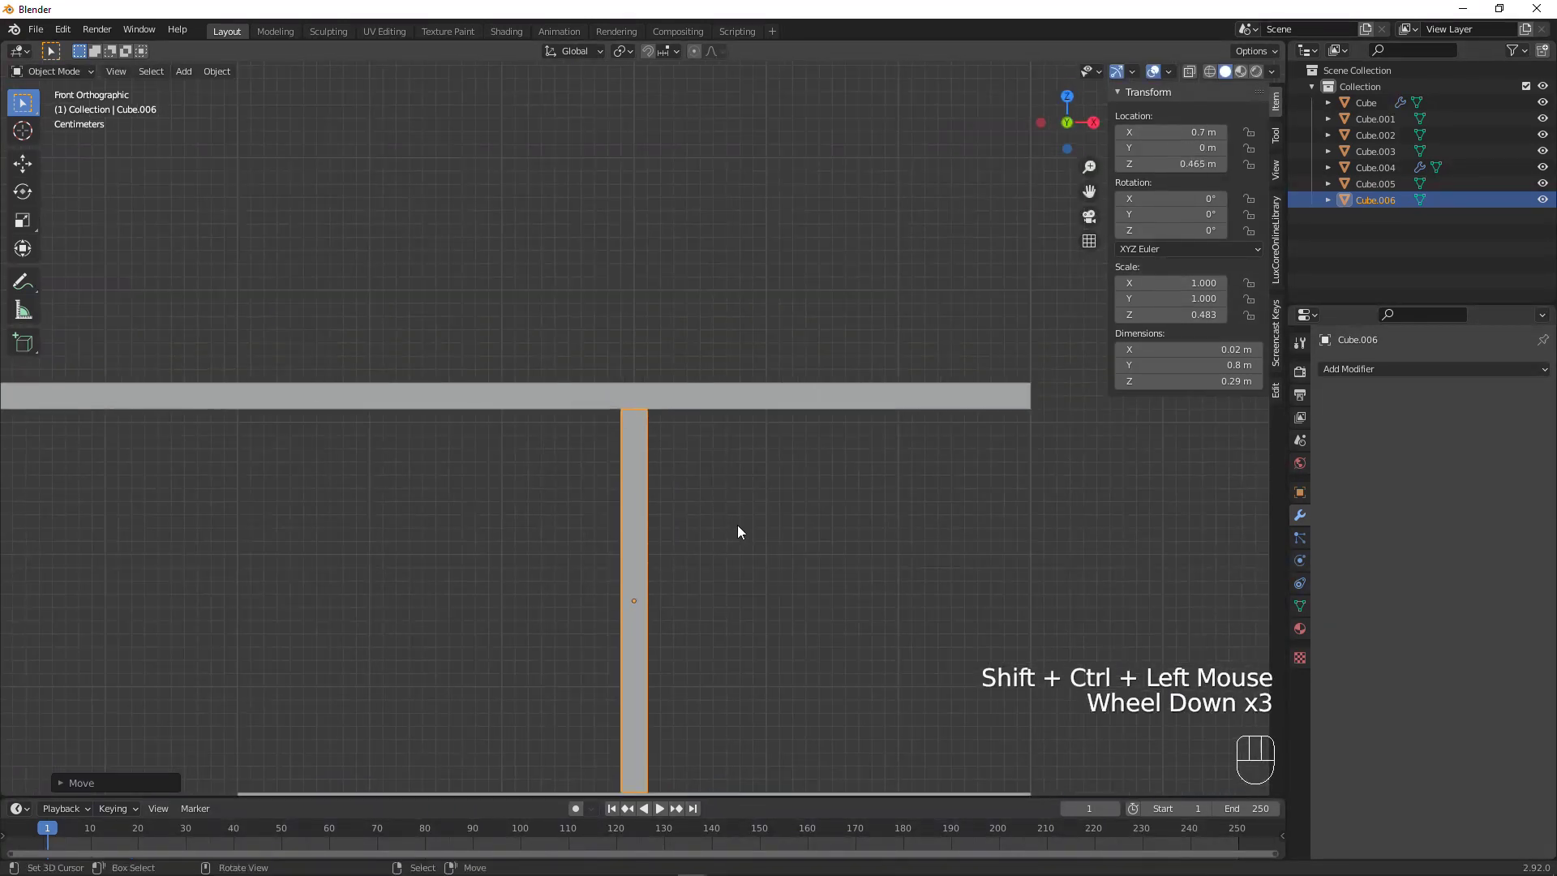
Move the upright board -0.1 m along X, to X 0.6 m
{"action": "middle_click_drag", "start_coordinate": [737, 532], "coordinate": [729, 296], "text": "shift"}
{"action": "scroll", "coordinate": [726, 354], "scroll_direction": "up", "scroll_amount": 1}
{"action": "scroll", "coordinate": [728, 360], "scroll_direction": "down", "scroll_amount": 2}
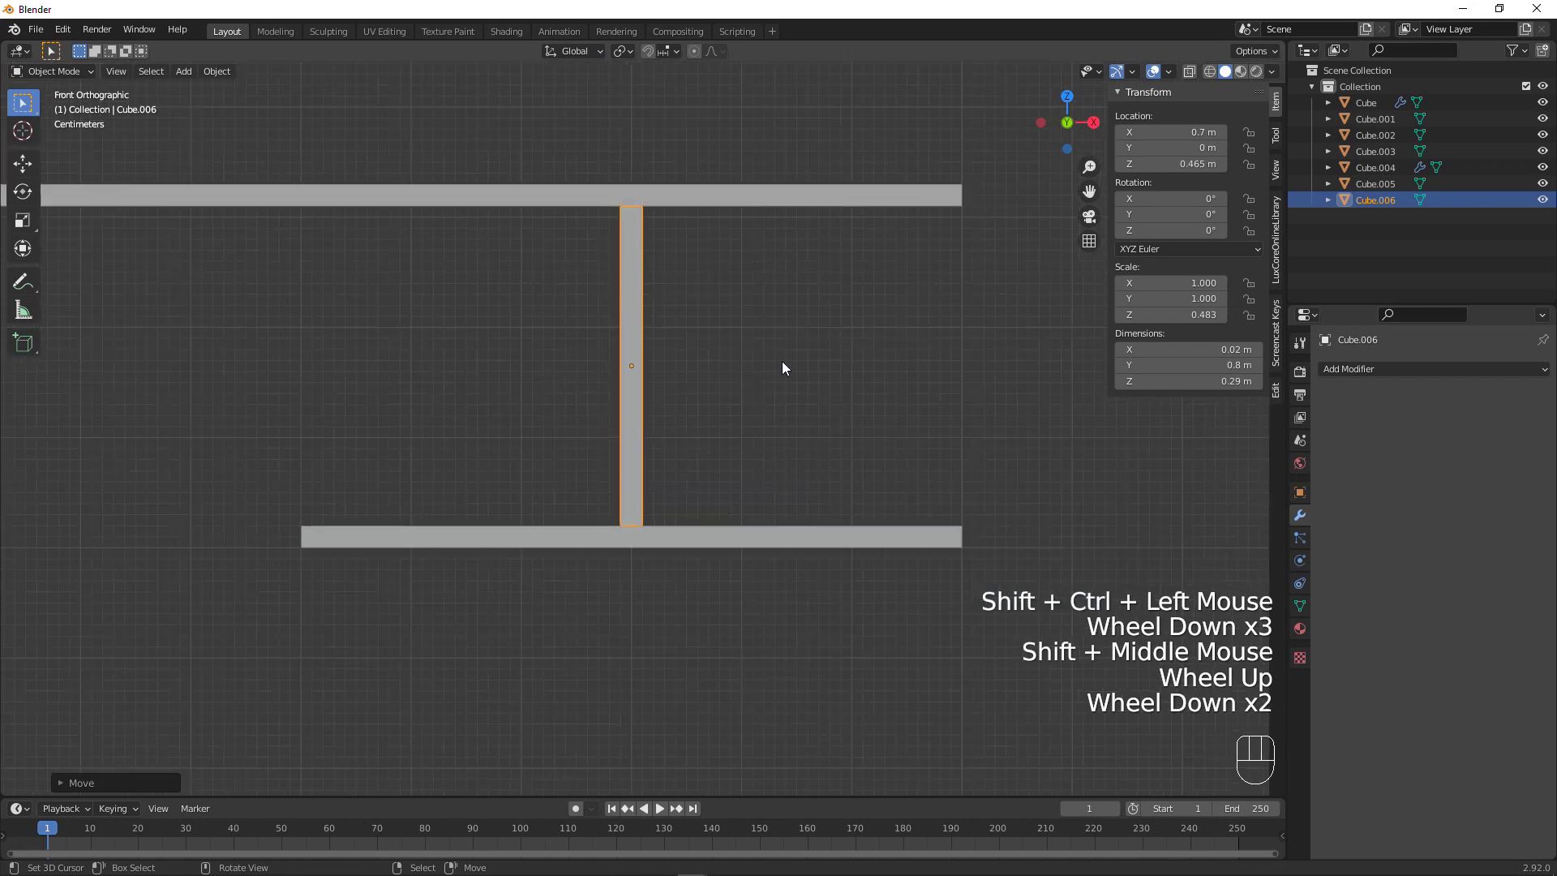
{"action": "scroll", "coordinate": [867, 397], "scroll_direction": "down", "scroll_amount": 1}
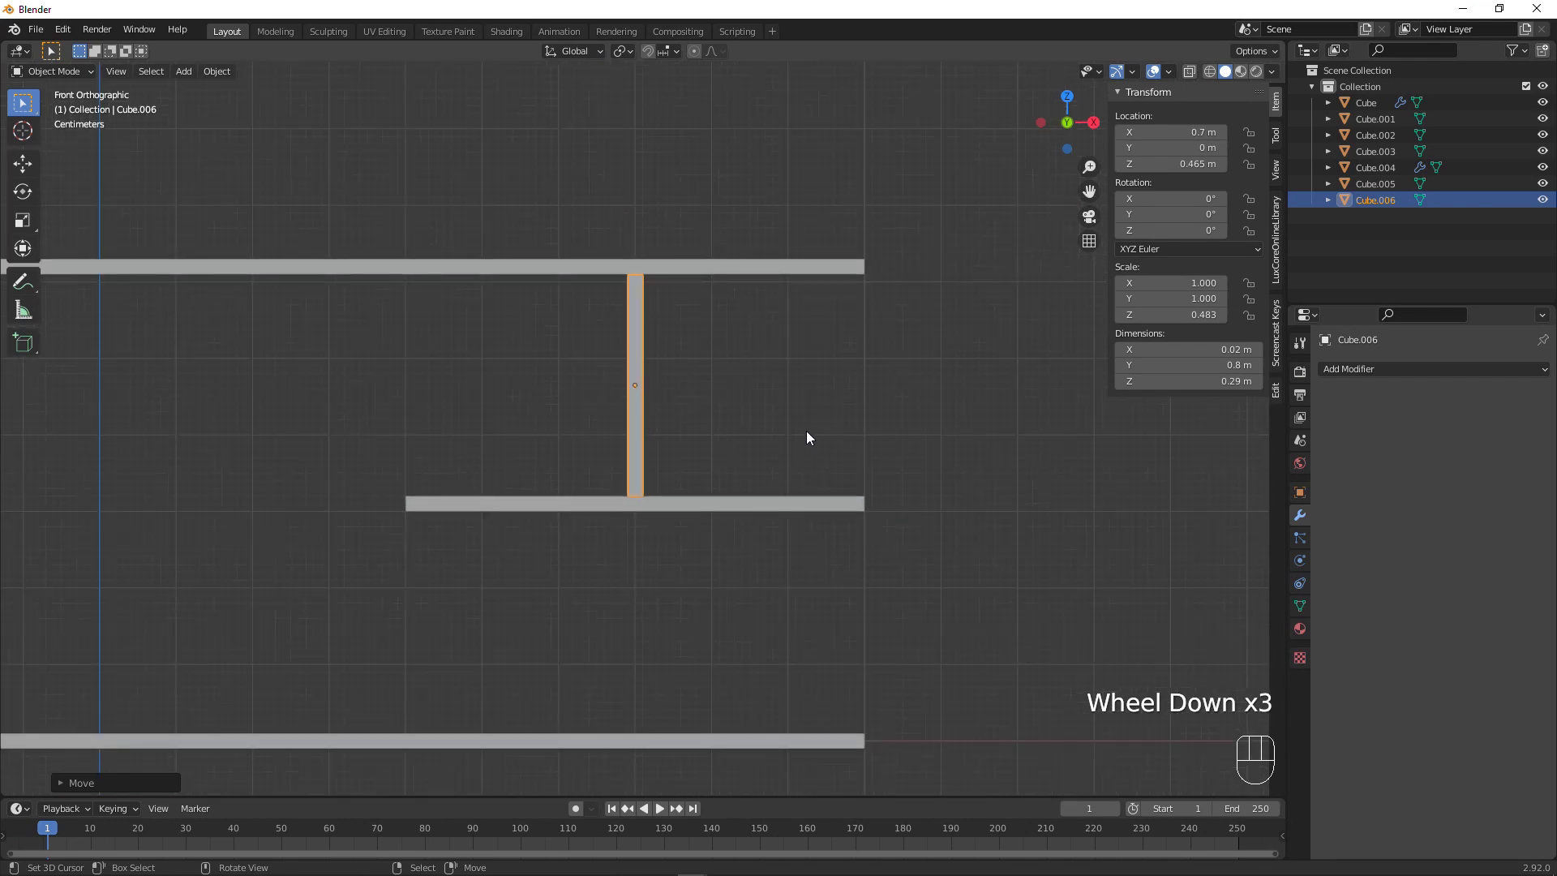
{"action": "key", "text": "g"}
{"action": "key", "text": "x"}
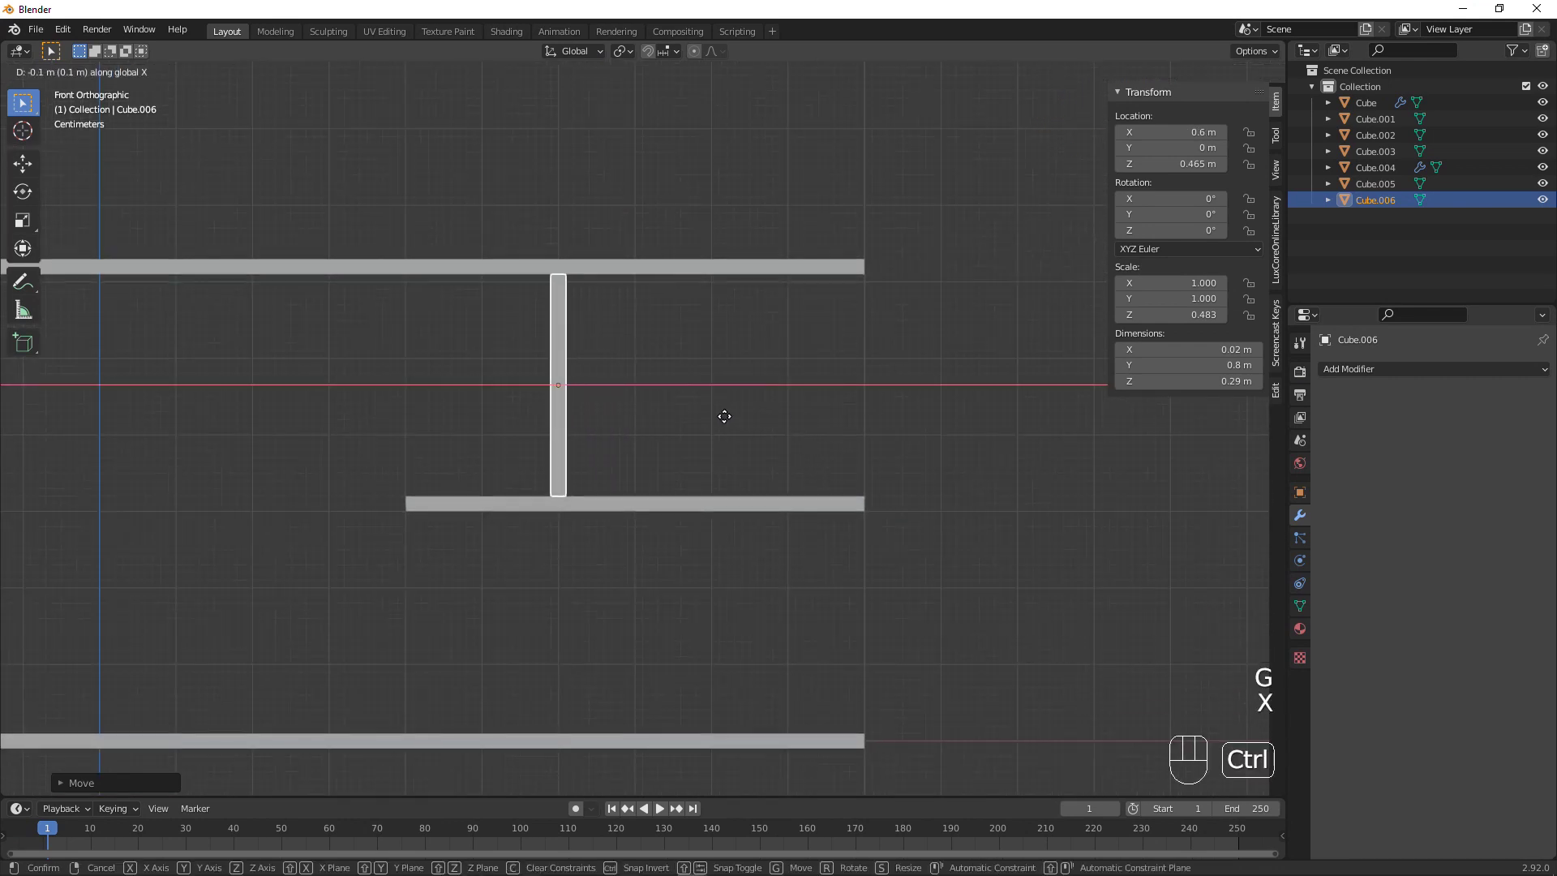
{"action": "left_click", "coordinate": [727, 422], "text": "ctrl"}
Duplicate the upright board and move the copy 0.29 m along X, to X 0.89 m
{"action": "key", "text": "shift+d"}
{"action": "right_click", "coordinate": [732, 401]}
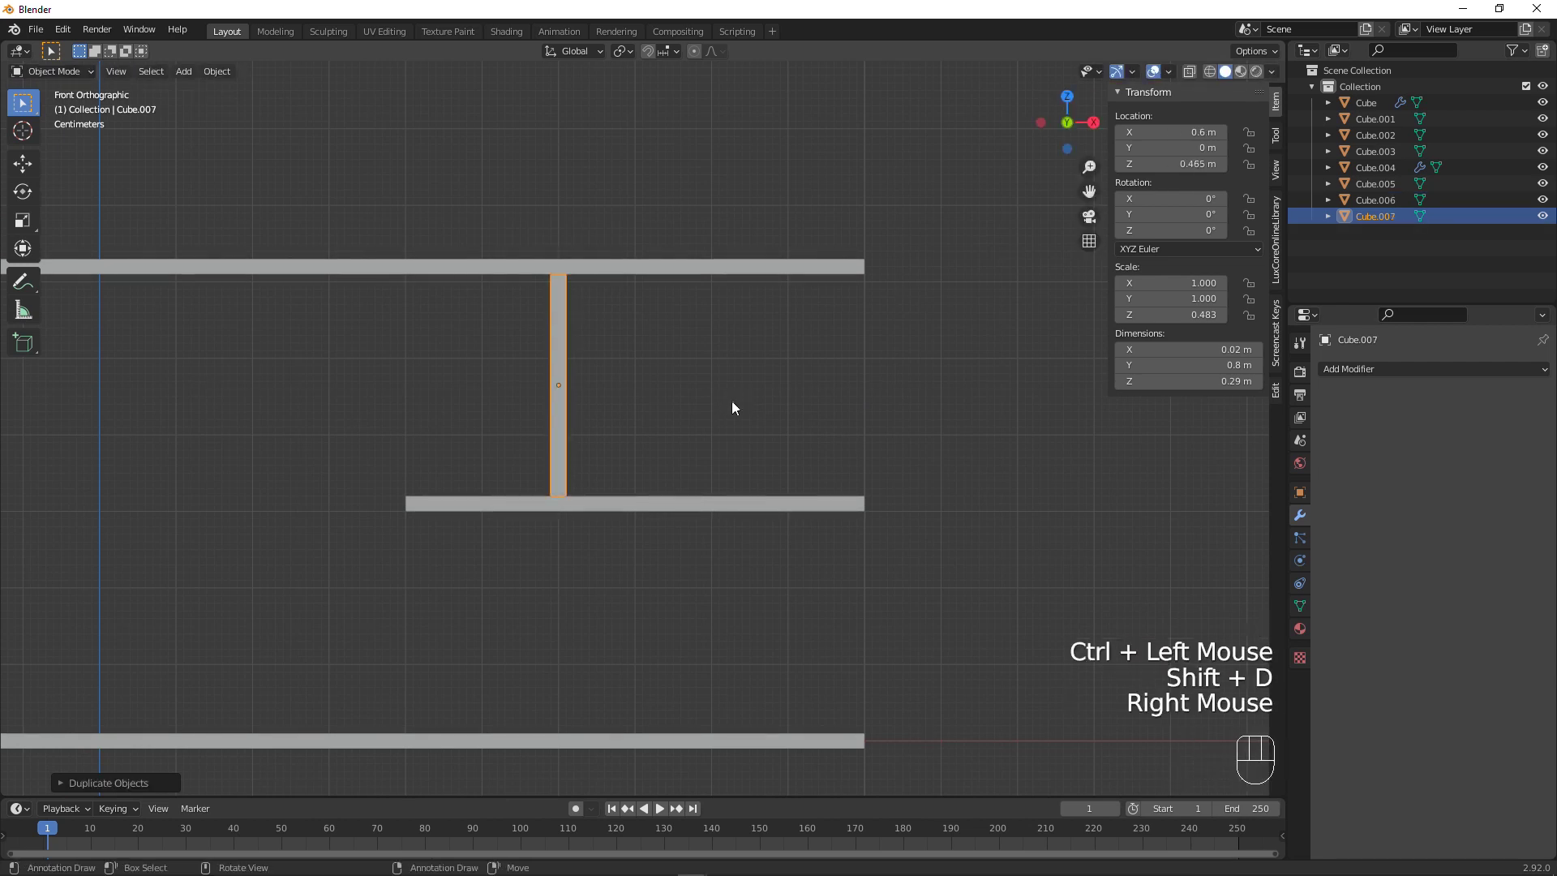
{"action": "key", "text": "g"}
{"action": "key", "text": "x"}
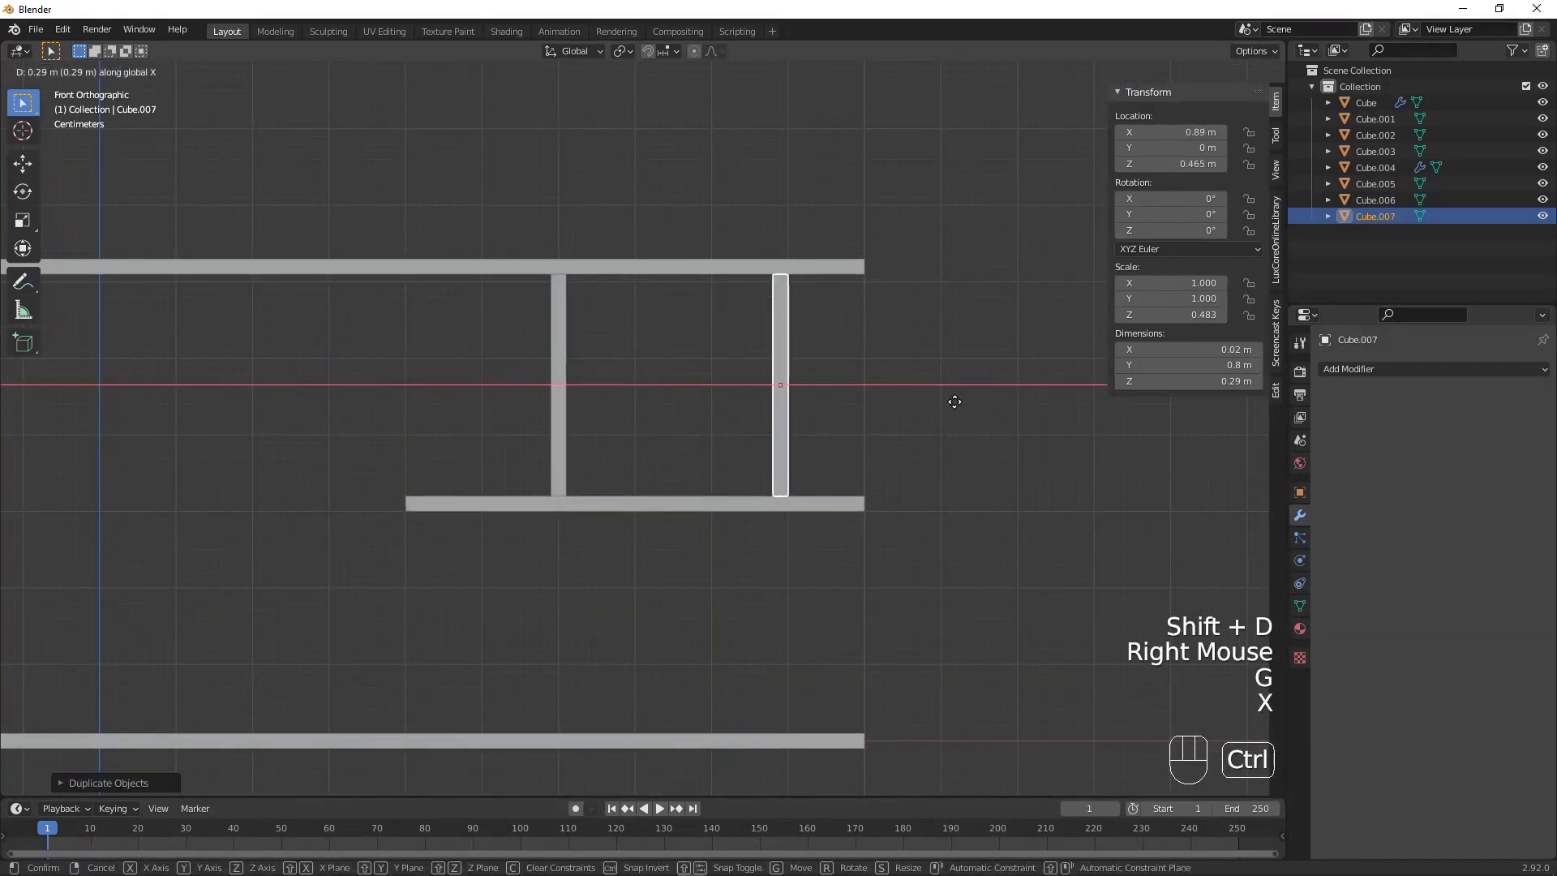
{"action": "left_click", "coordinate": [954, 403], "text": "ctrl"}
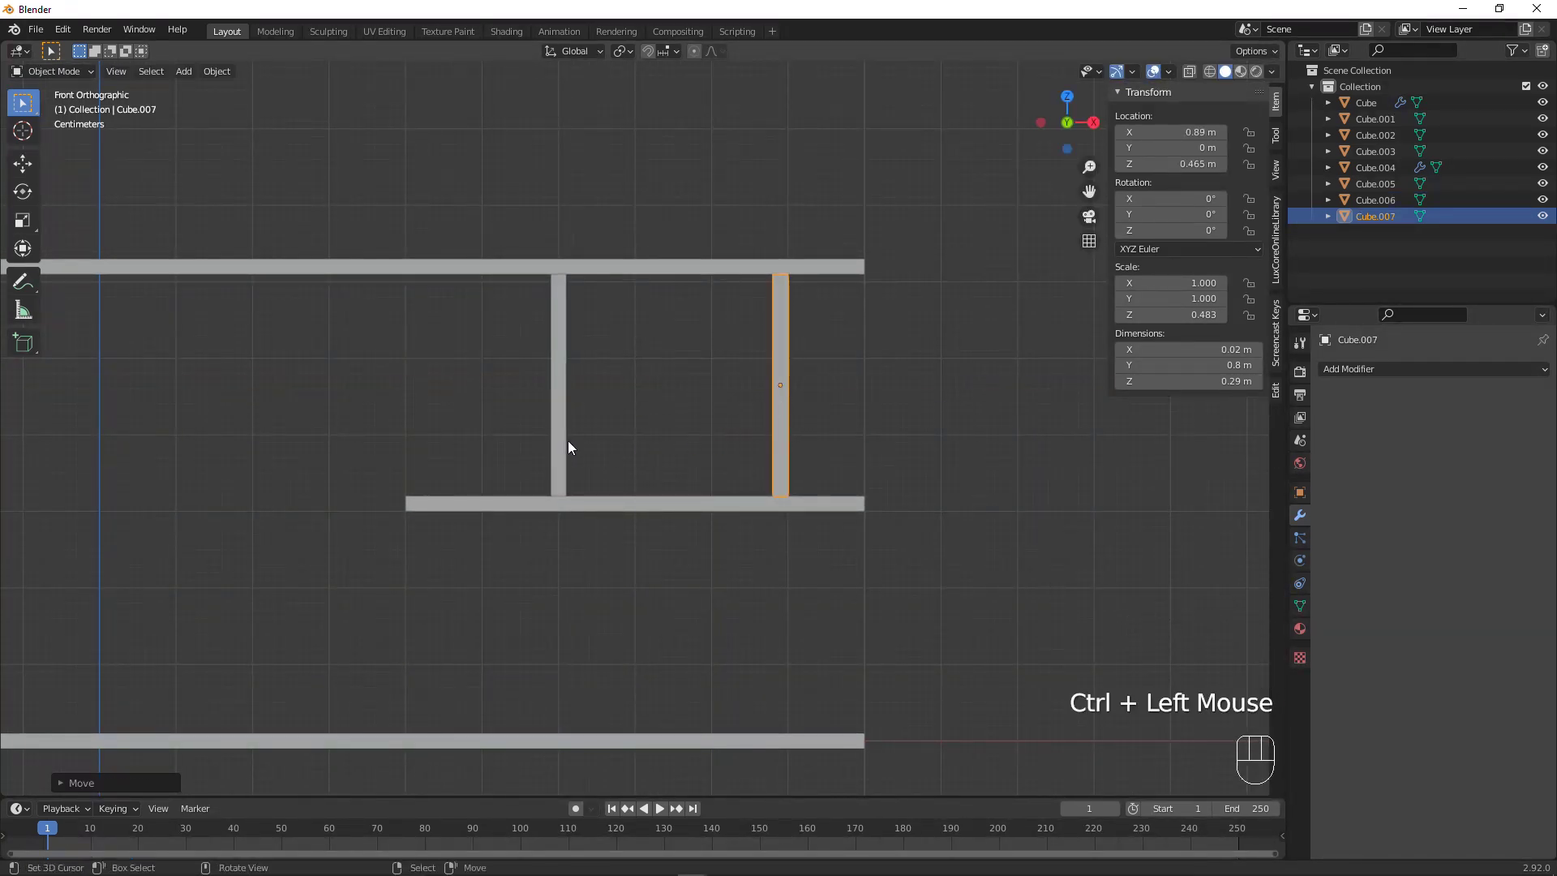